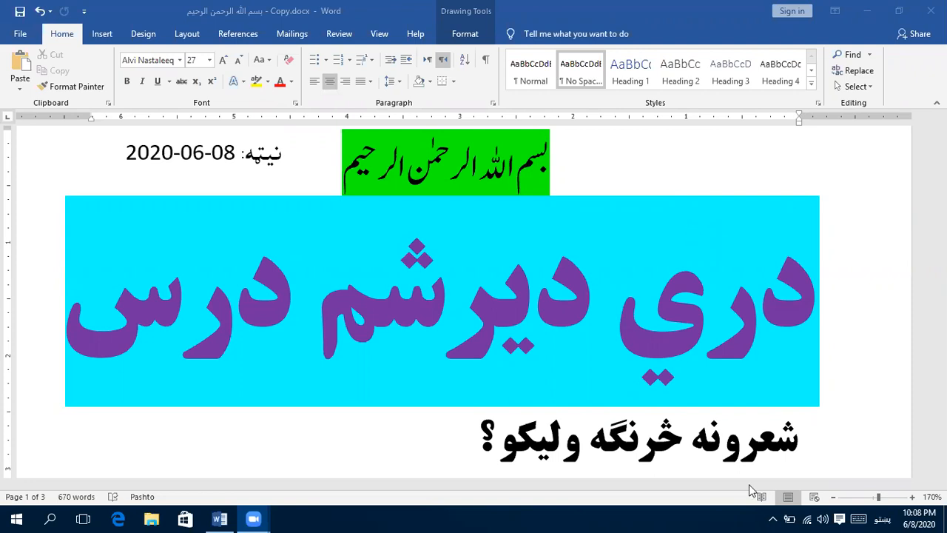
- Start a right-to-left paragraph under the heading "شعرونه څرنګه ولیکو؟" and add blank lines below it
left_click(548, 435)
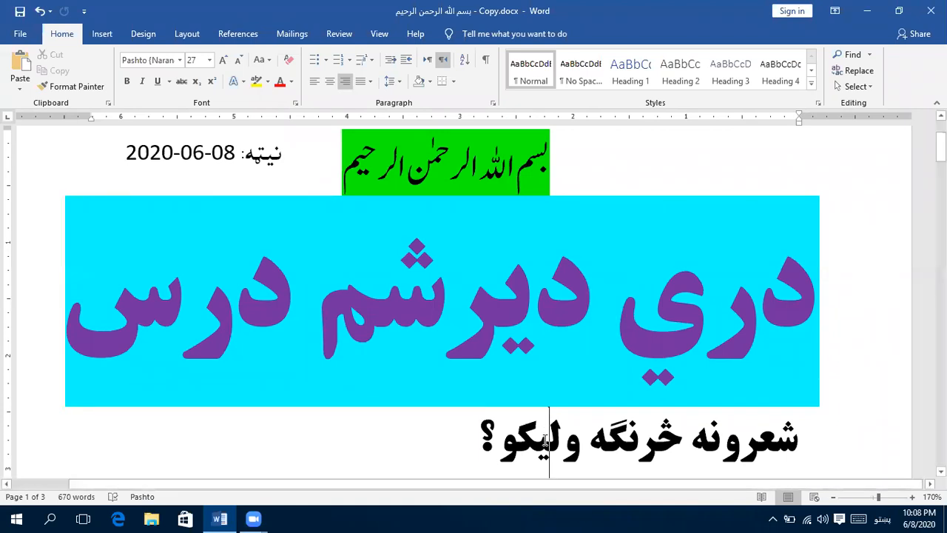
scroll(545, 441, "down", 3)
left_click(521, 364)
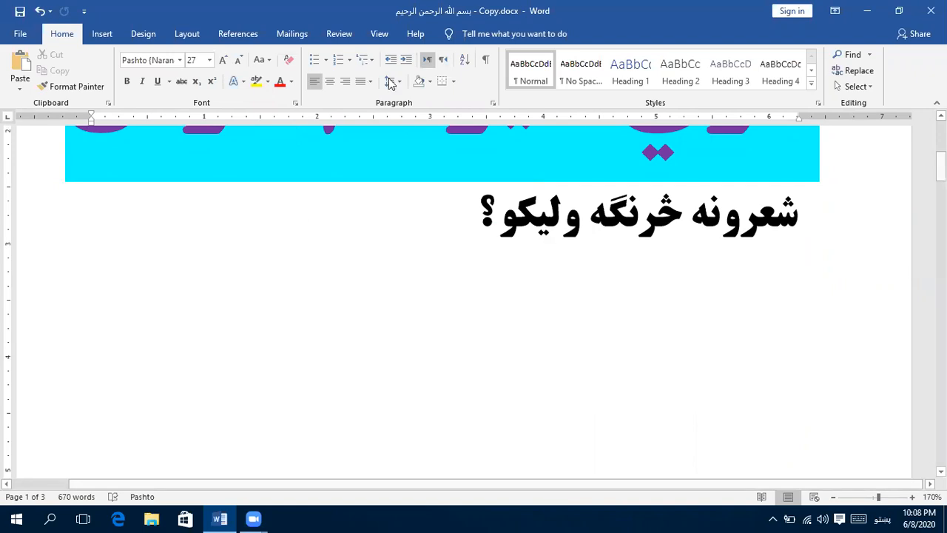
left_click(442, 60)
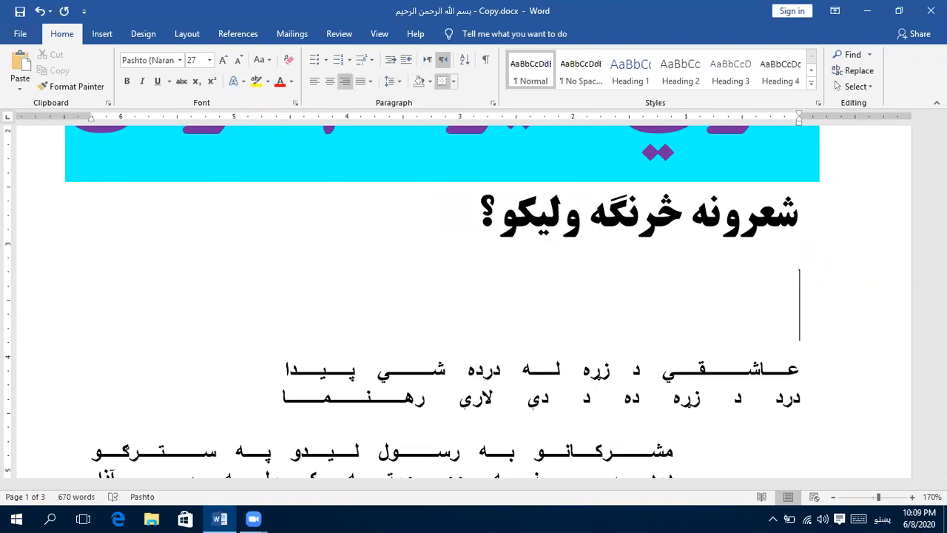
key("Return")
key("Return")
left_click(779, 250)
scroll(706, 222, "up", 1)
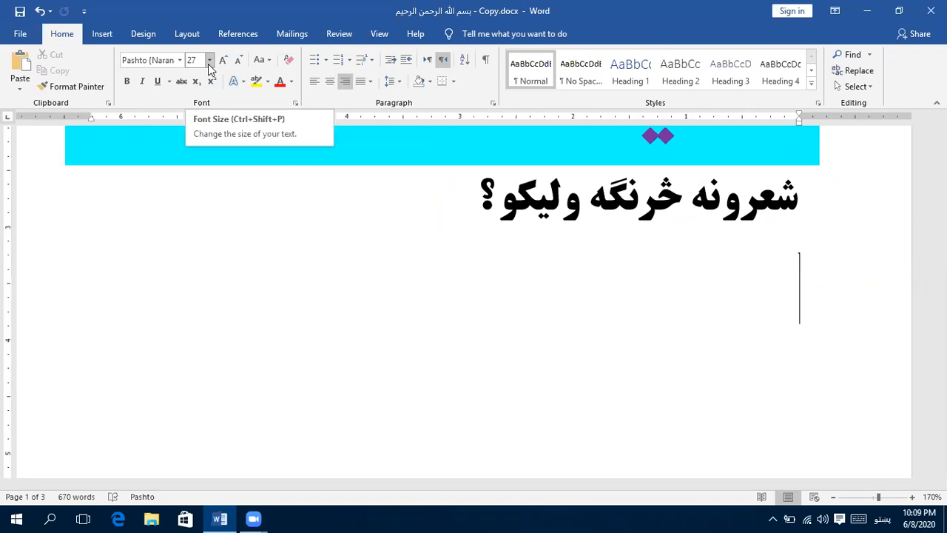
- Set the font for the new paragraph to Pashto Kror Asiatype at size 14
left_click(209, 65)
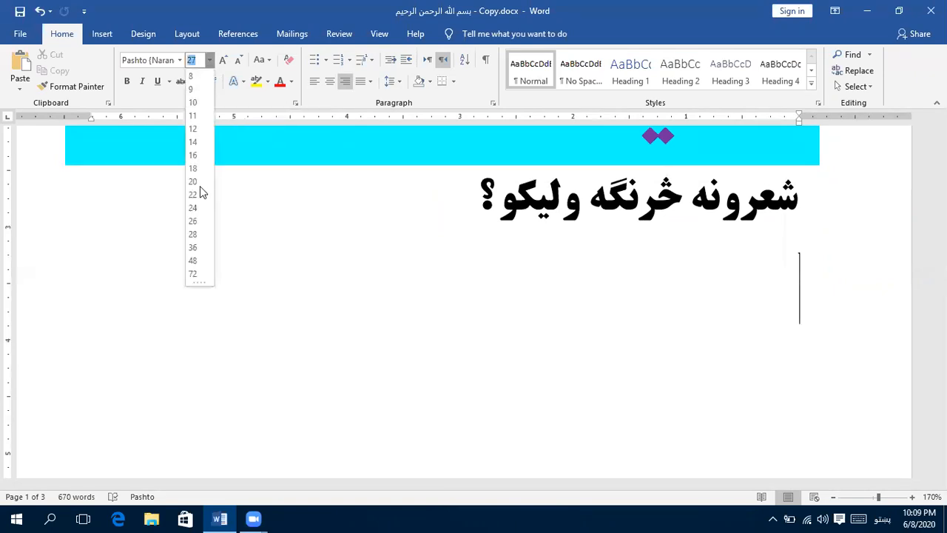
left_click(179, 61)
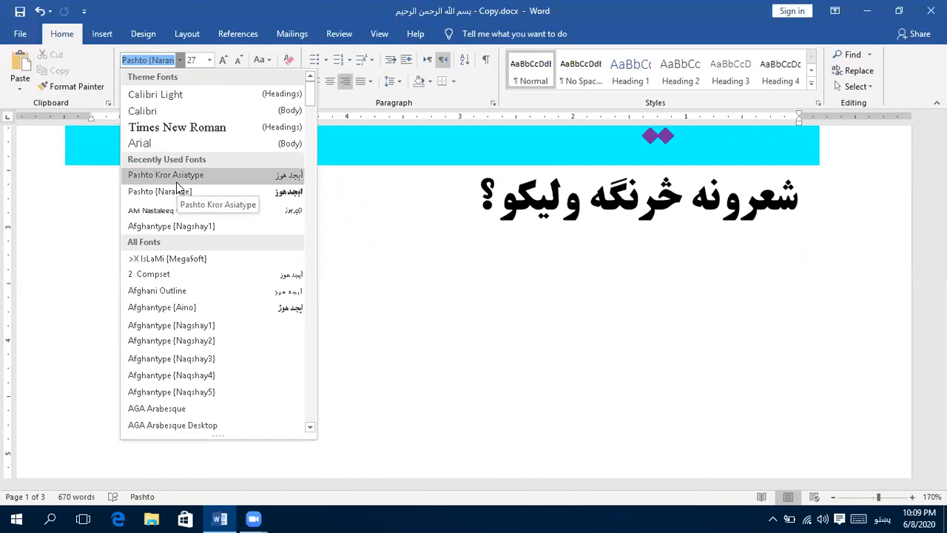
left_click(178, 179)
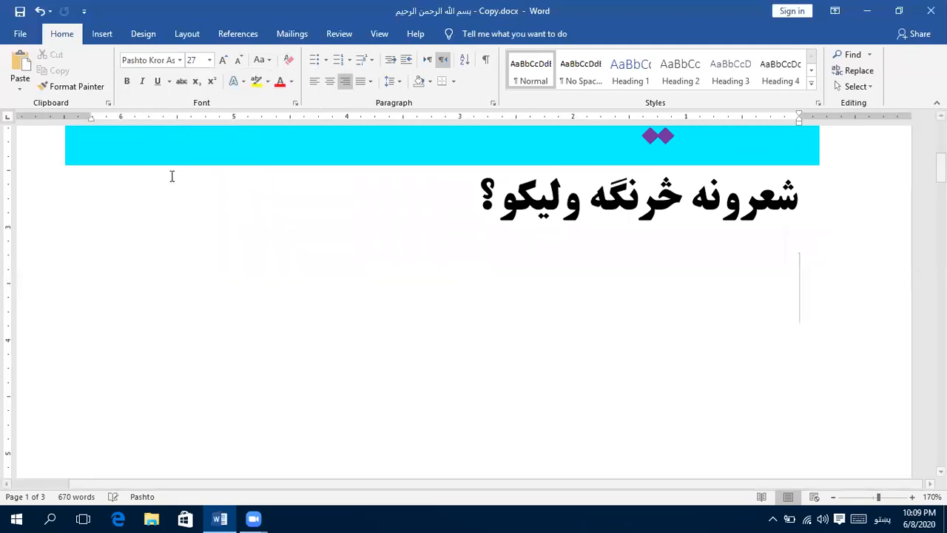
left_click(210, 65)
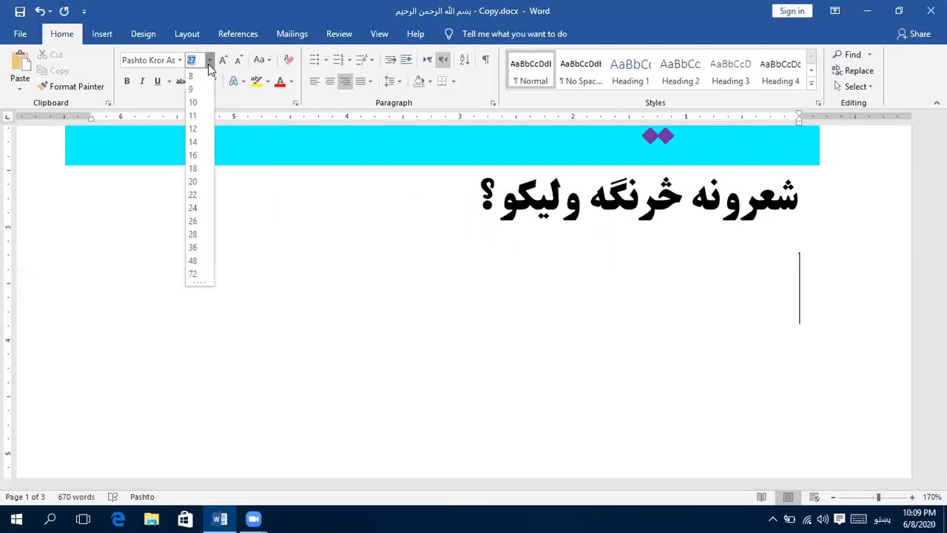
left_click(199, 144)
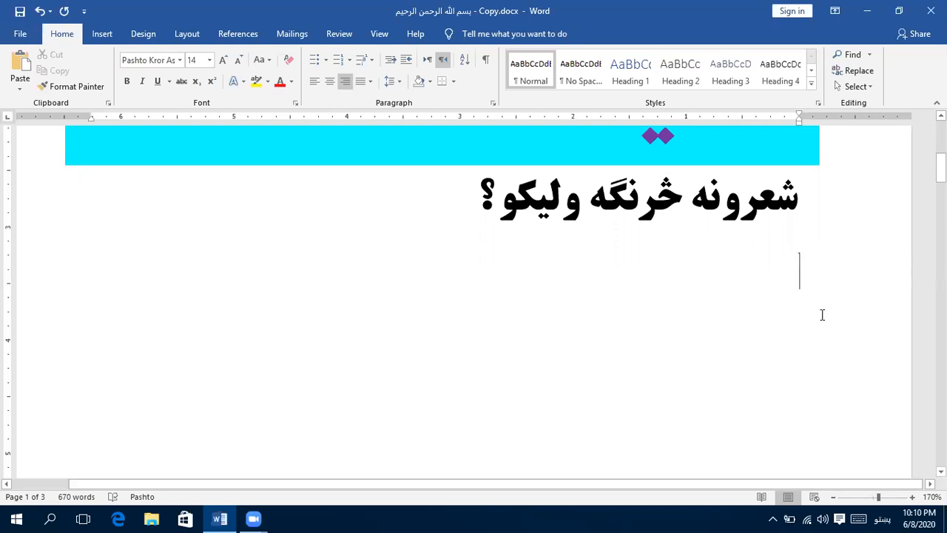
- Write the first verse line "رحمن هسې بېوقوف سوداګر نه دی" below the heading
type("رحمن")
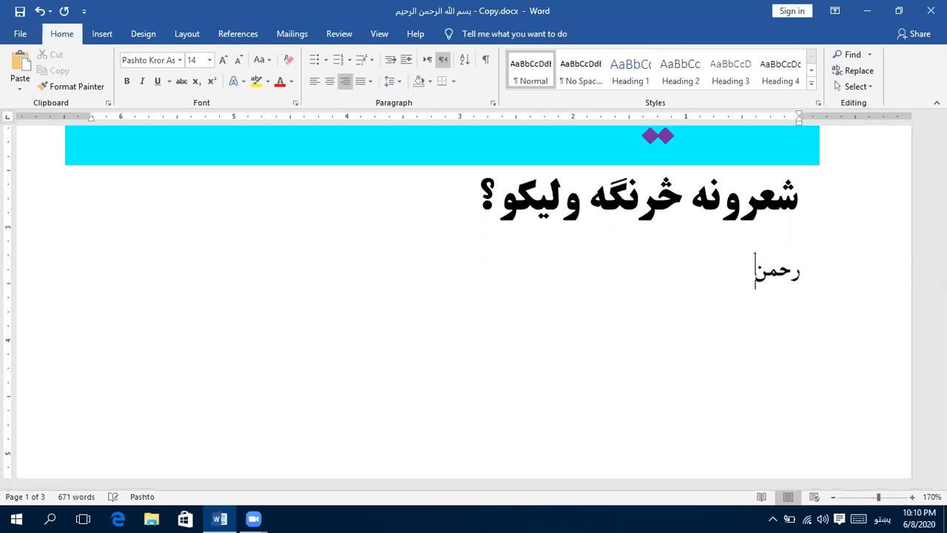
type(" هسي پي")
key("BackSpace")
key("BackSpace")
type("بيوقوف سودا")
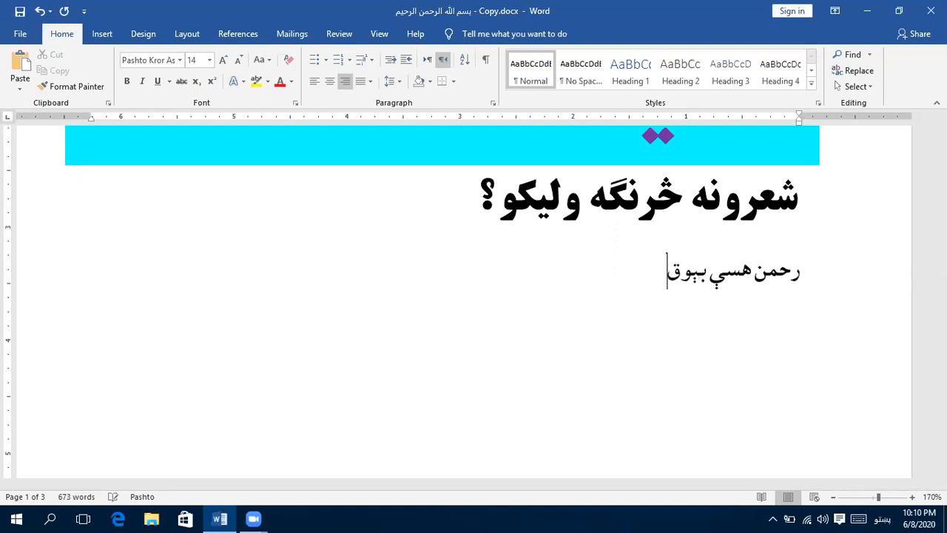
type("گر نه دی")
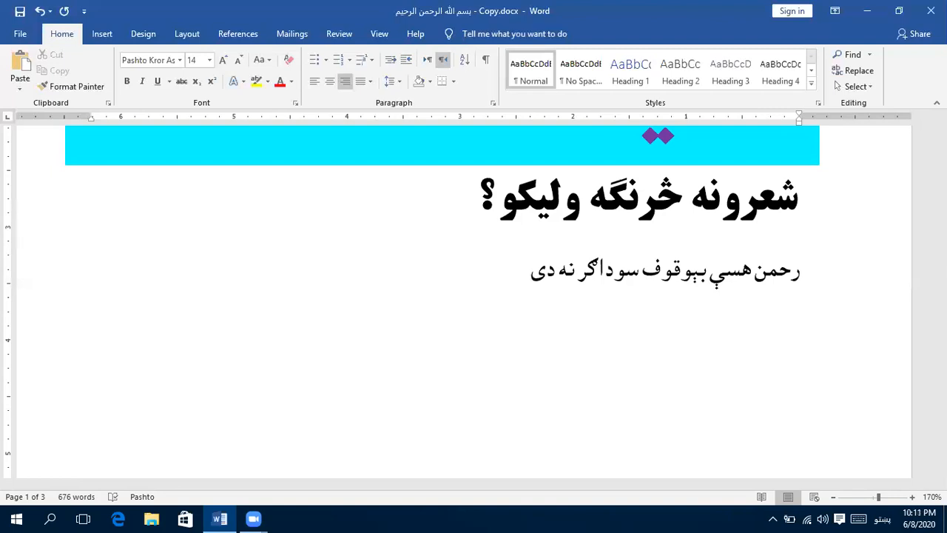
- Apply Justify alignment to the first verse line and stretch it across the page with a line break at its end
left_click(362, 85)
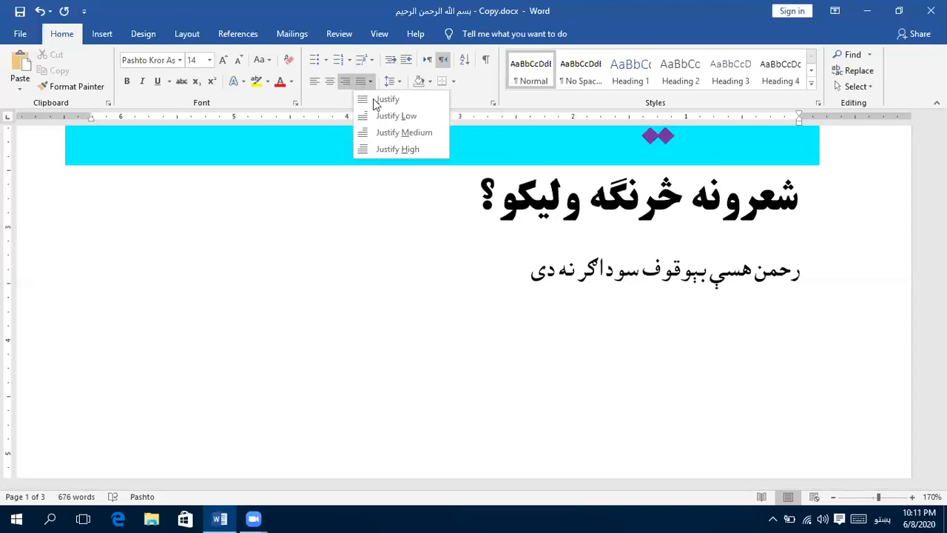
left_click(375, 104)
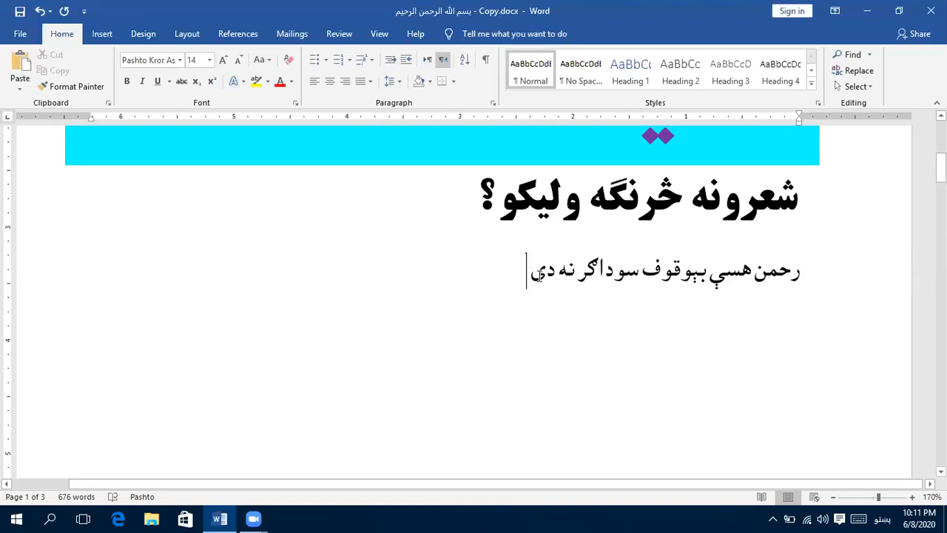
key("shift+Return")
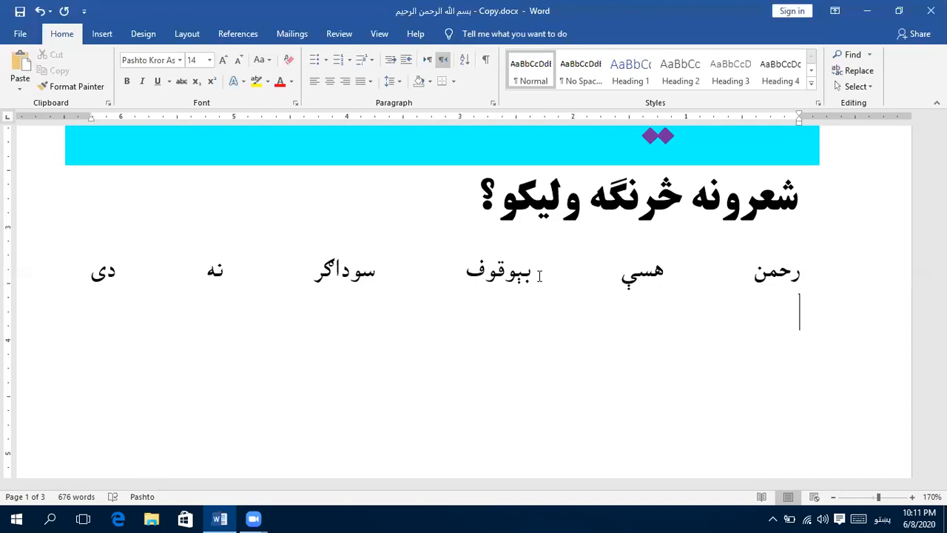
- Write the second verse line "چې د دین متاع بدله په دنیا که" and end it with a line break
type("چې د دین مت")
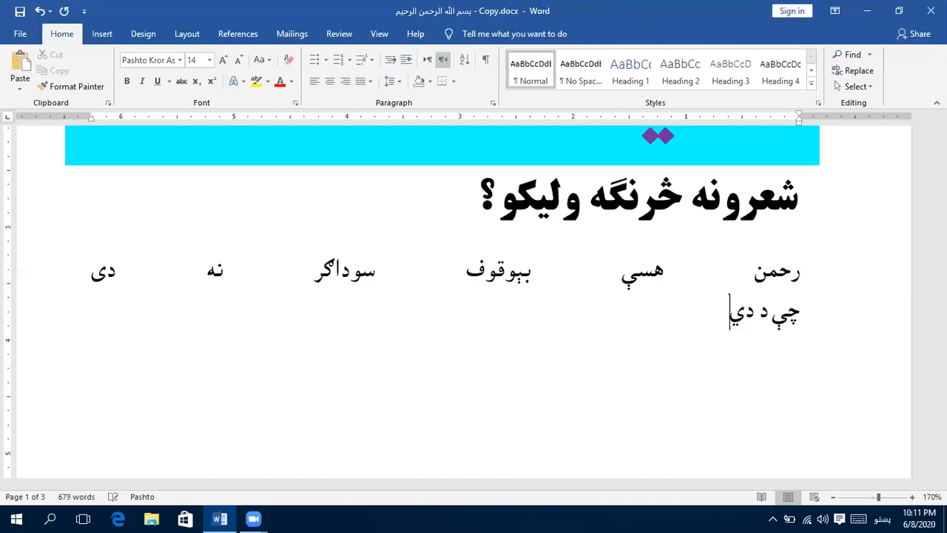
type("اع بدله پ")
type("ه دنیا")
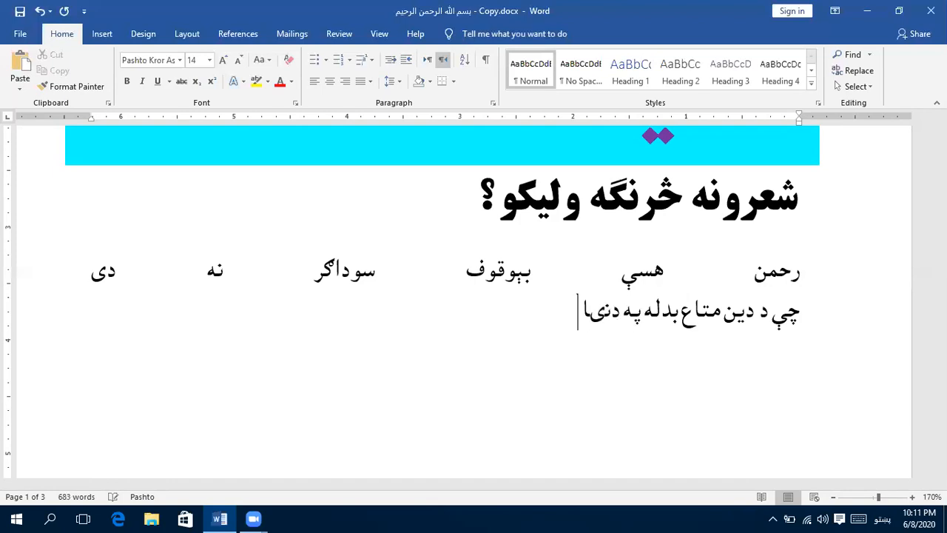
key("BackSpace")
key("BackSpace")
type("يا که")
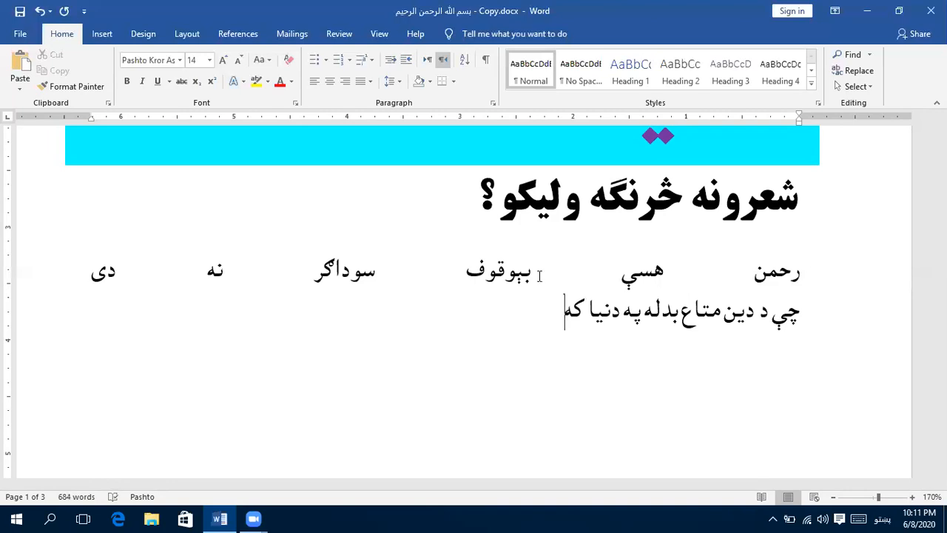
key("shift+Return")
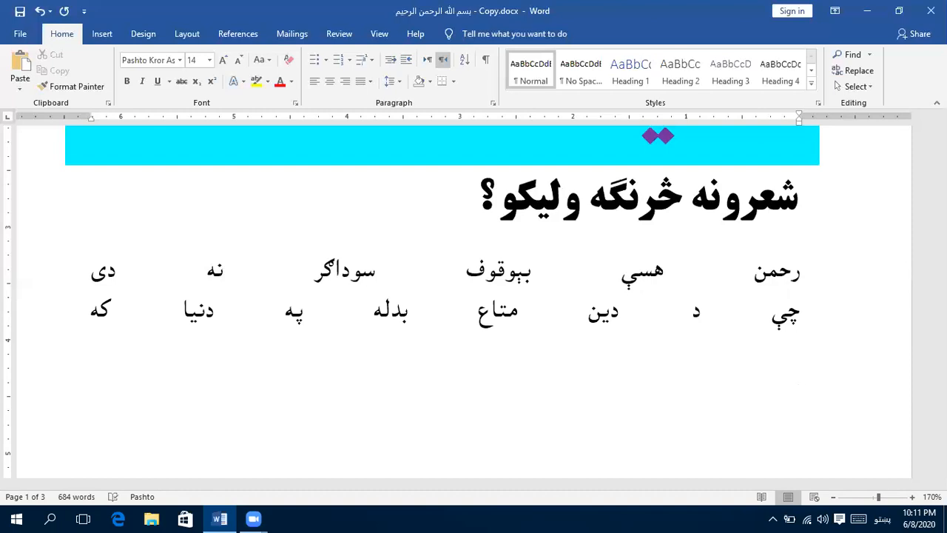
- Write the second couplet's first line "انسانیت څه په دولت نه دی رحمانه" in a new paragraph and end it with a line break
type("انسانیت")
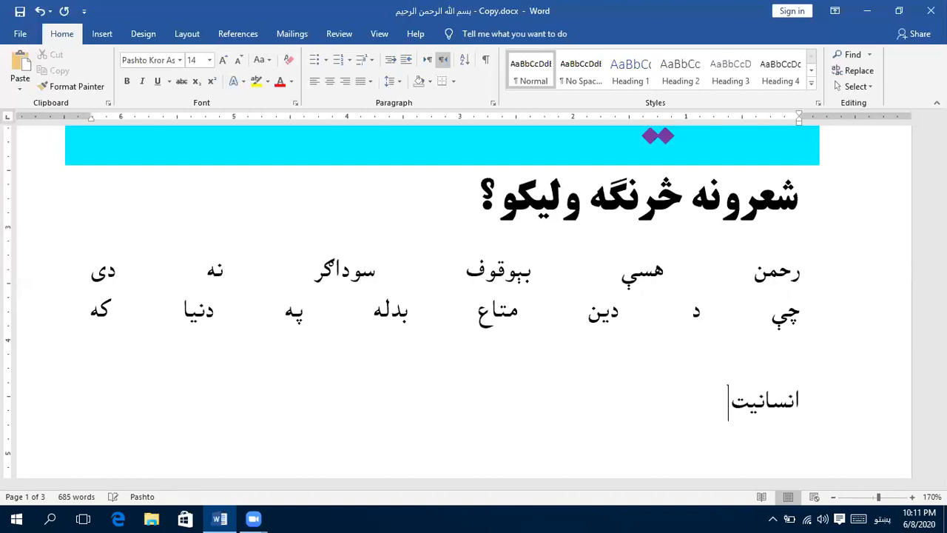
type(" خه په دولت نه")
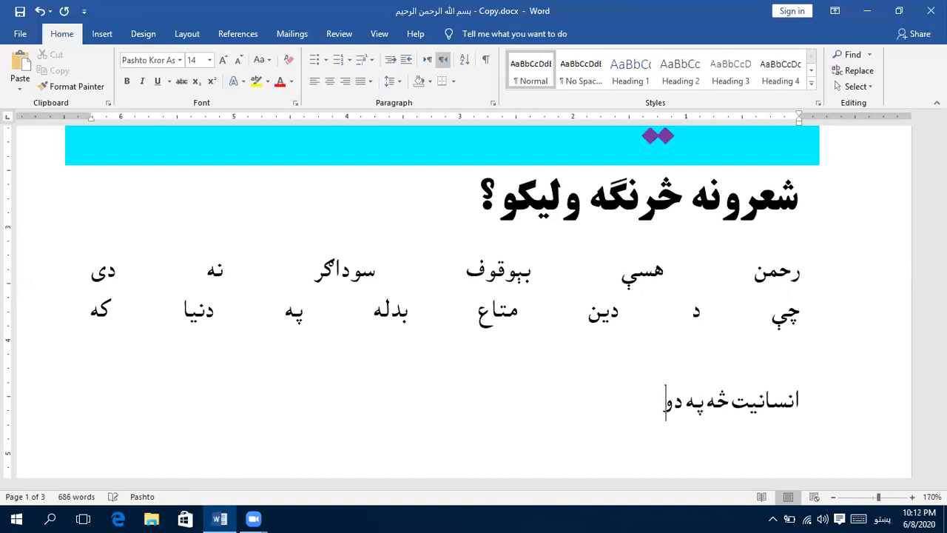
type(" دظ")
key("BackSpace")
type("ی رحمانه")
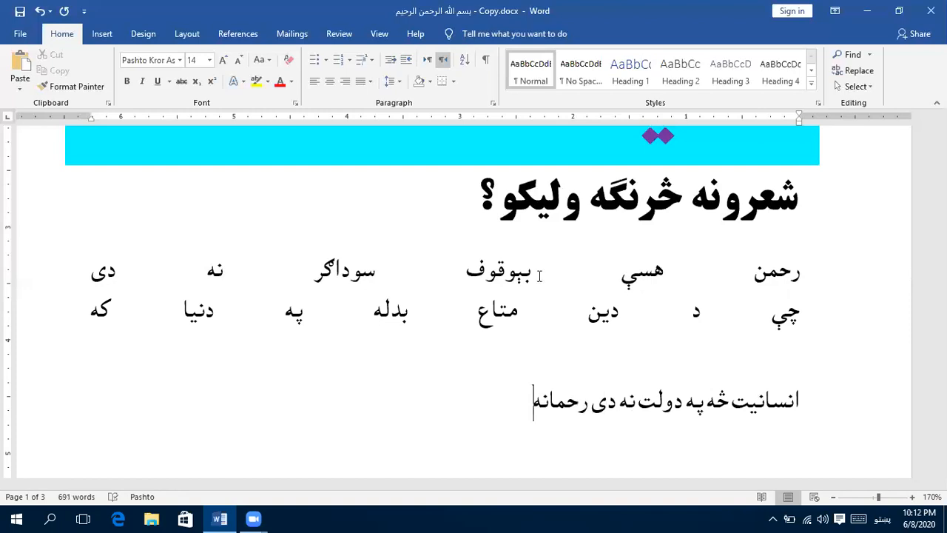
key("Return")
- Complete the second couplet with "بت که سله ځله د سرو شي انسان نه دی", then add a line break and a new paragraph
type("بت که سله")
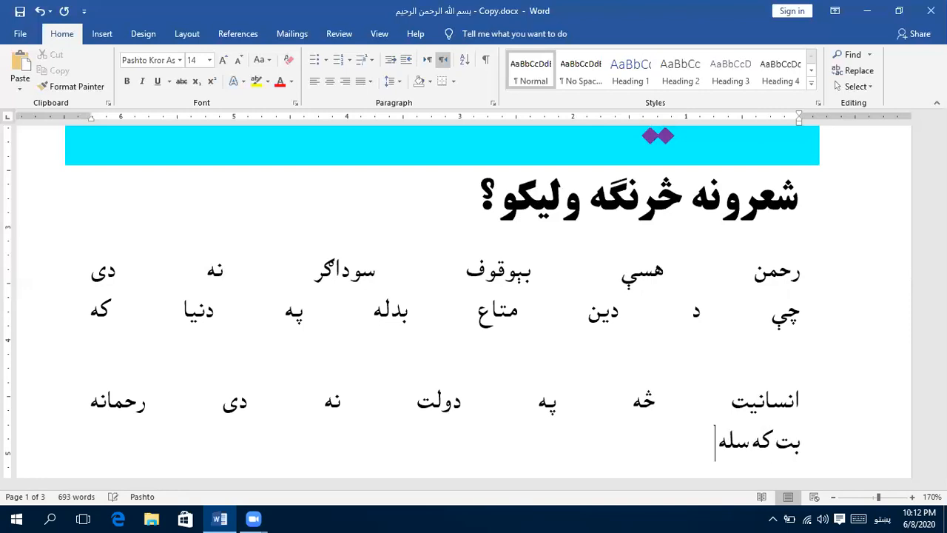
type(" ځله د سرو ش")
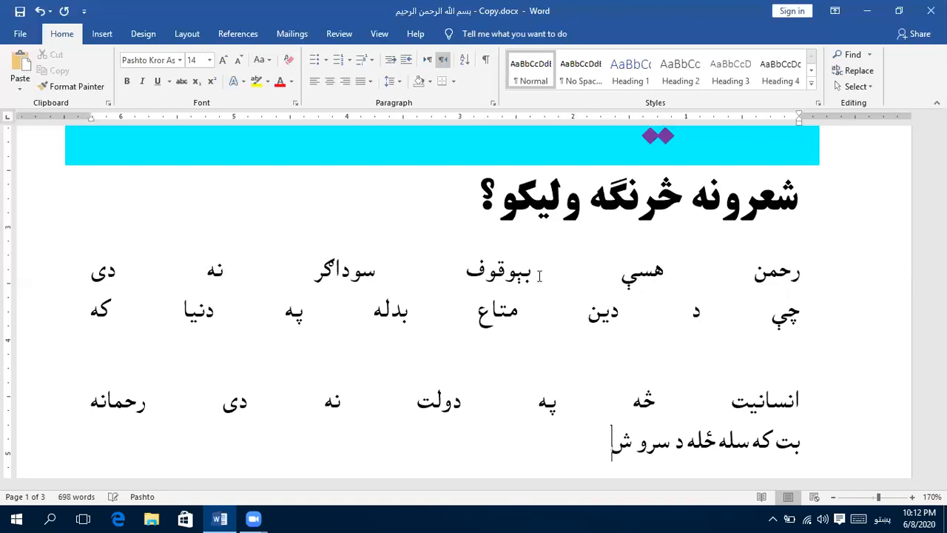
type("ي انسا")
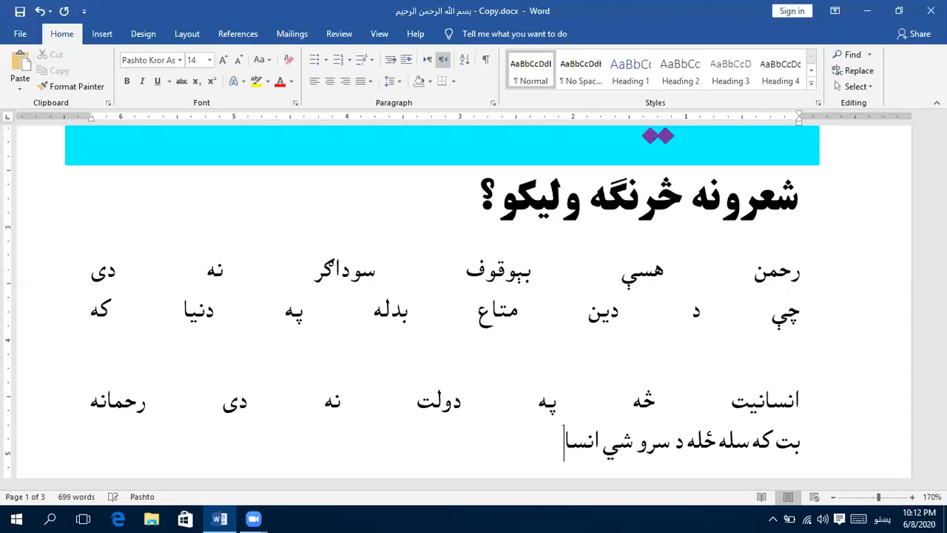
type("ن نه دی")
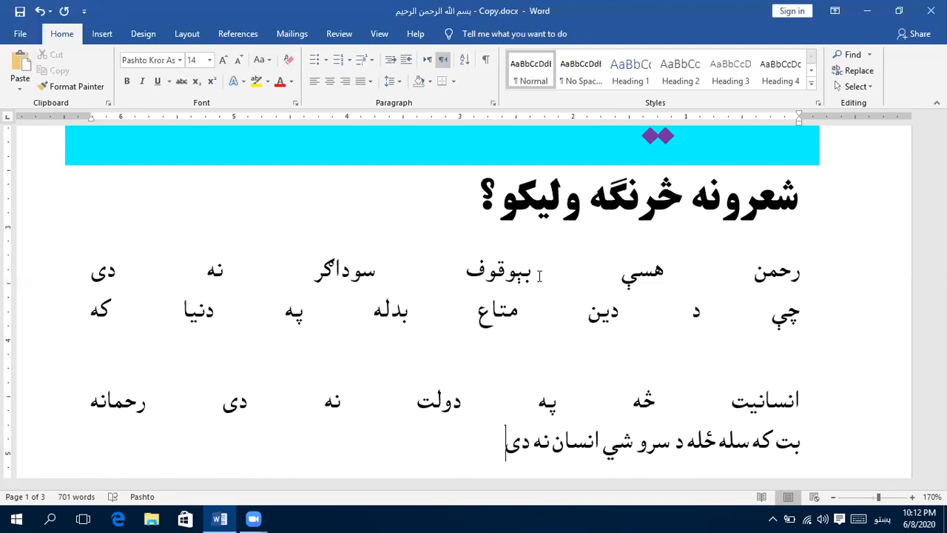
key("Return")
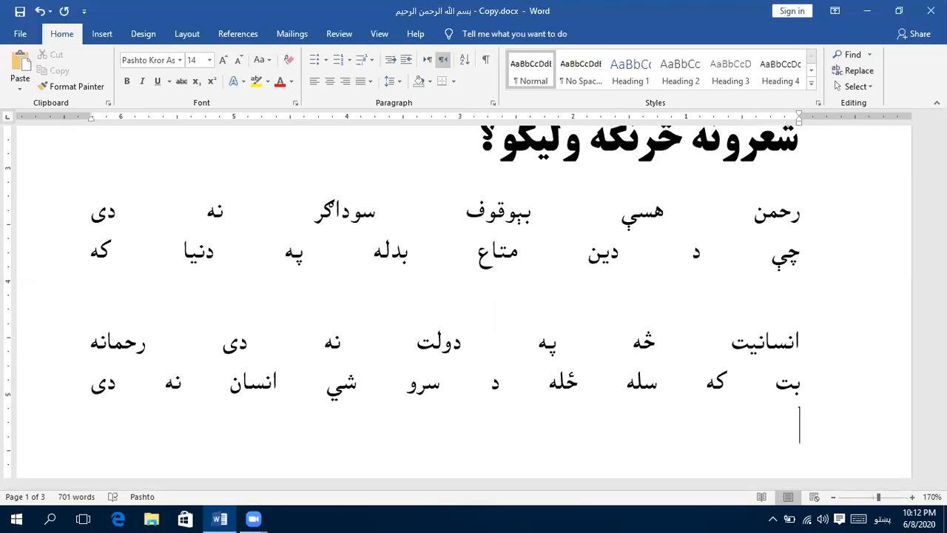
key("Return")
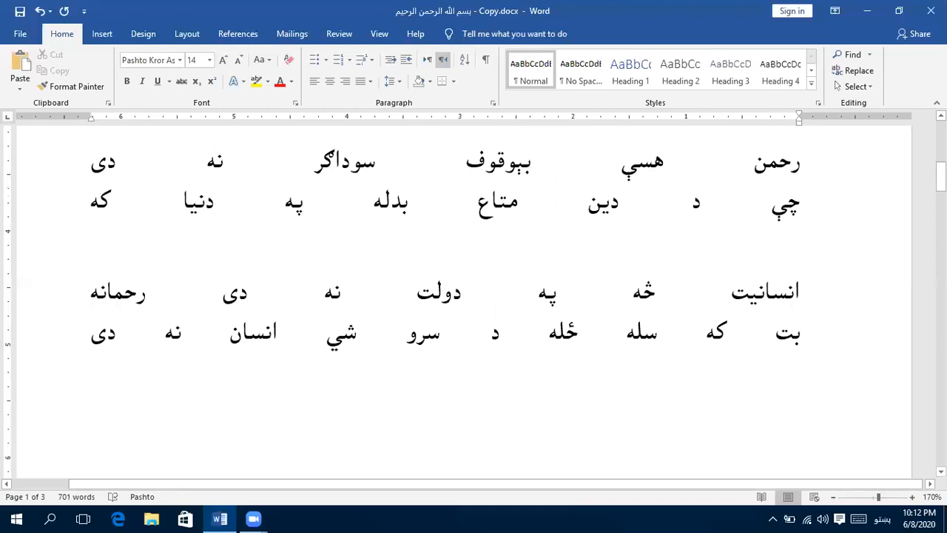
- Apply Justify Low alignment to the first couplet
left_click(484, 194)
left_click_drag(93, 124, 93, 126)
left_click(799, 124)
left_click(372, 83)
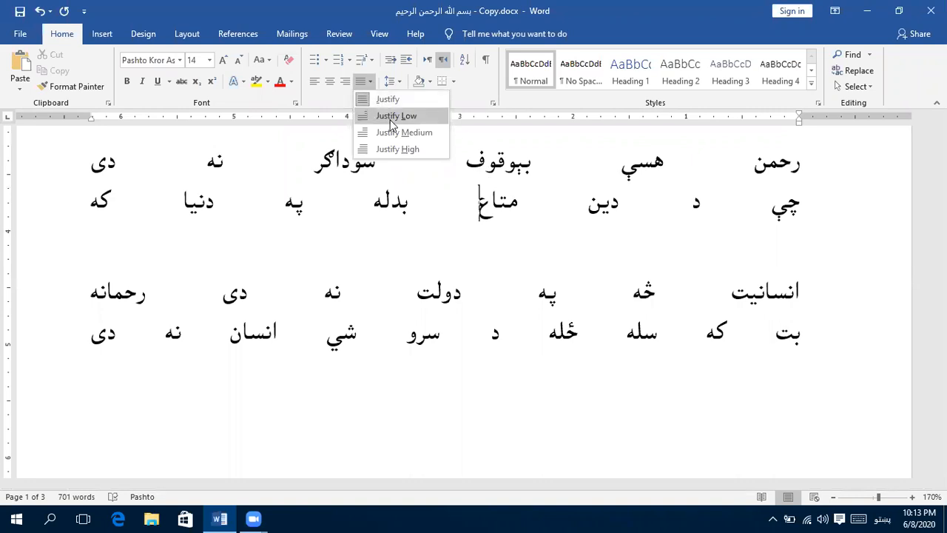
left_click(392, 118)
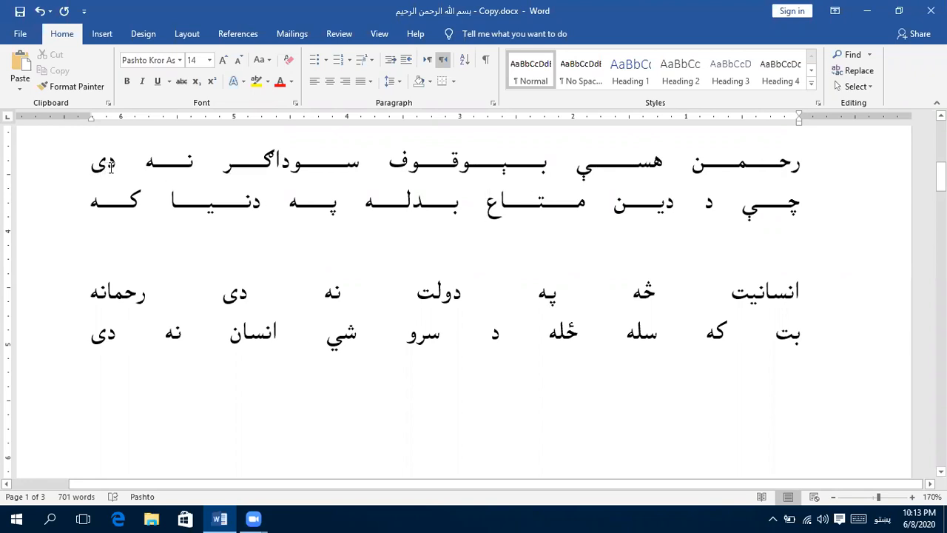
- Set the first couplet's alignment to Justify Medium
left_click(370, 82)
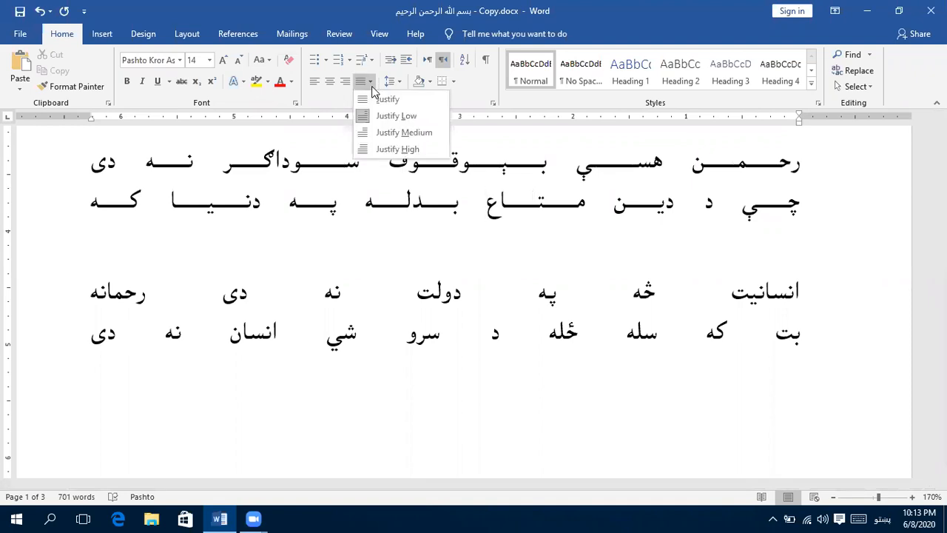
left_click(395, 133)
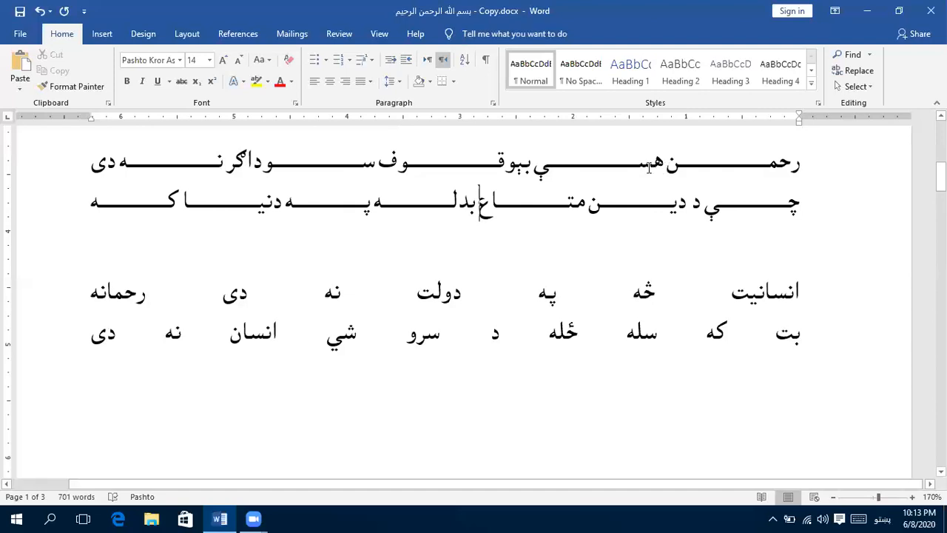
- Copy both lines of the second couplet and paste them as a duplicate couplet beneath it
left_click(608, 299)
left_click(361, 299)
key("Down")
key("shift+Down")
key("shift+Down")
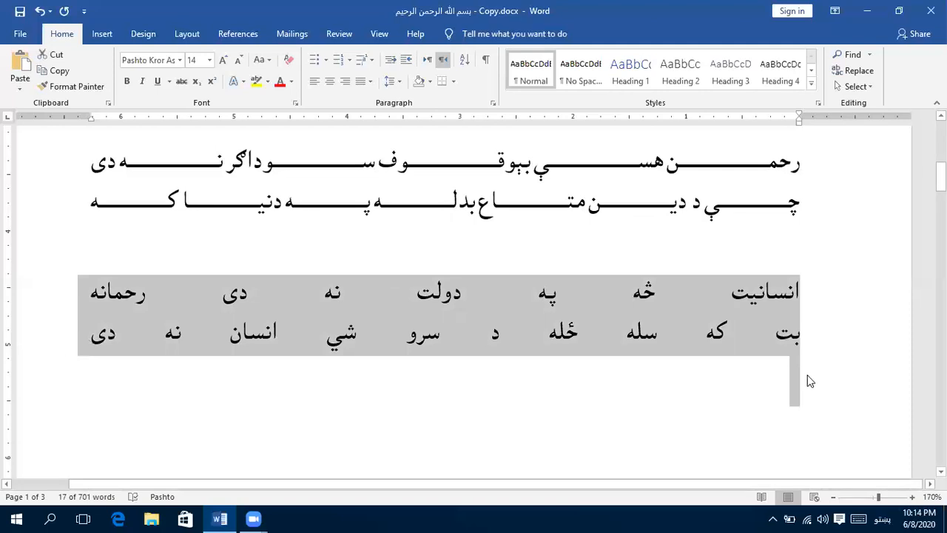
left_click(788, 302)
triple_click(788, 302)
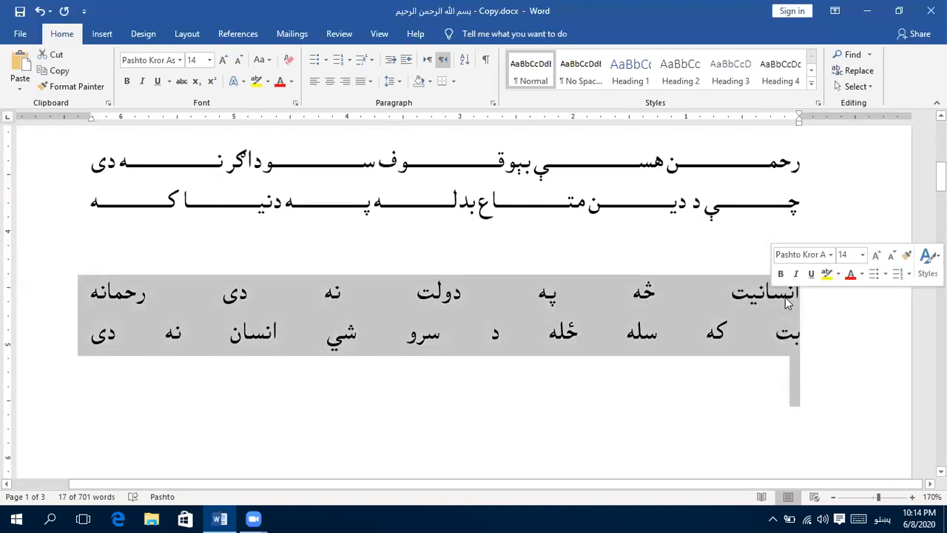
left_click(799, 408)
type("انسانیت خه په دولت نه دی رحمانه بت که سله څله د سرو شي انسان نه دی")
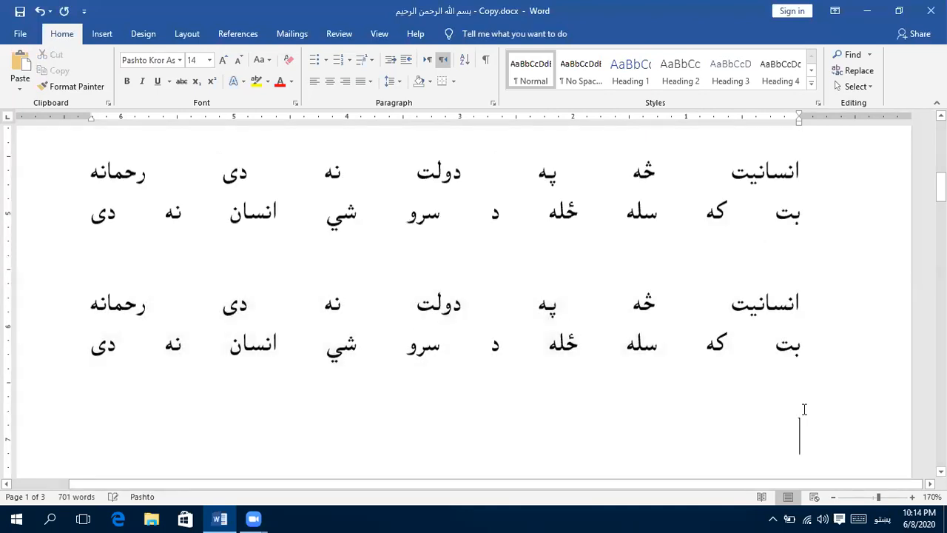
- Apply Justify Low alignment to the original second couplet, leaving the duplicate beneath it as it is
scroll(803, 410, "up", 3)
scroll(804, 409, "down", 2)
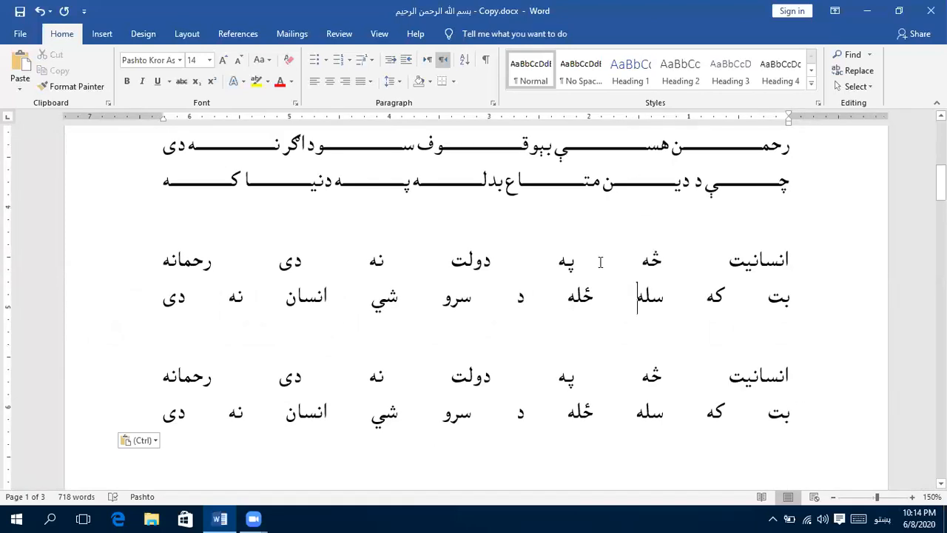
left_click(370, 81)
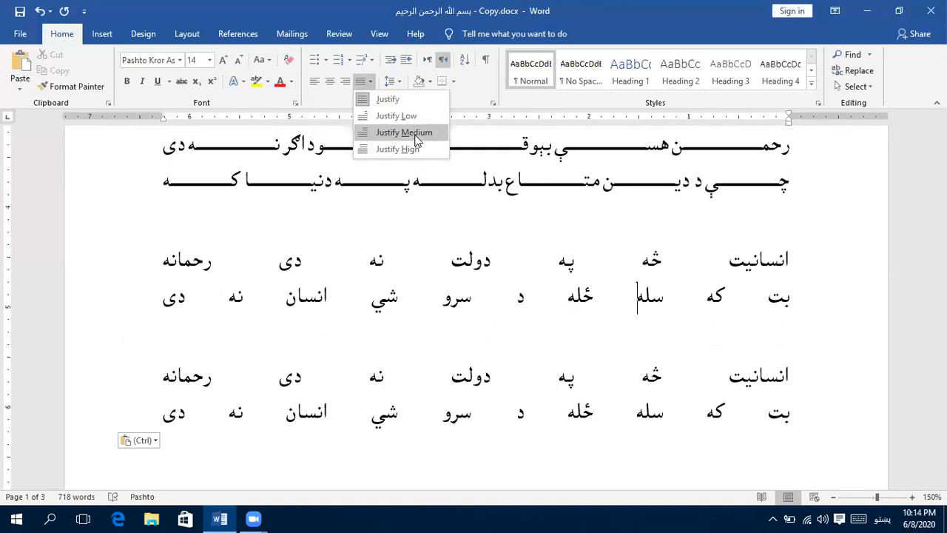
left_click(562, 399)
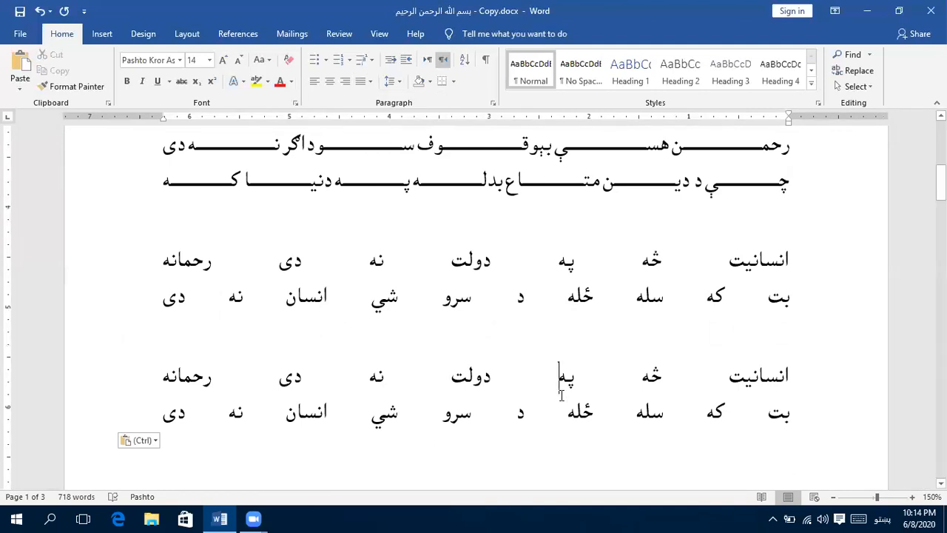
double_click(563, 379)
triple_click(574, 296)
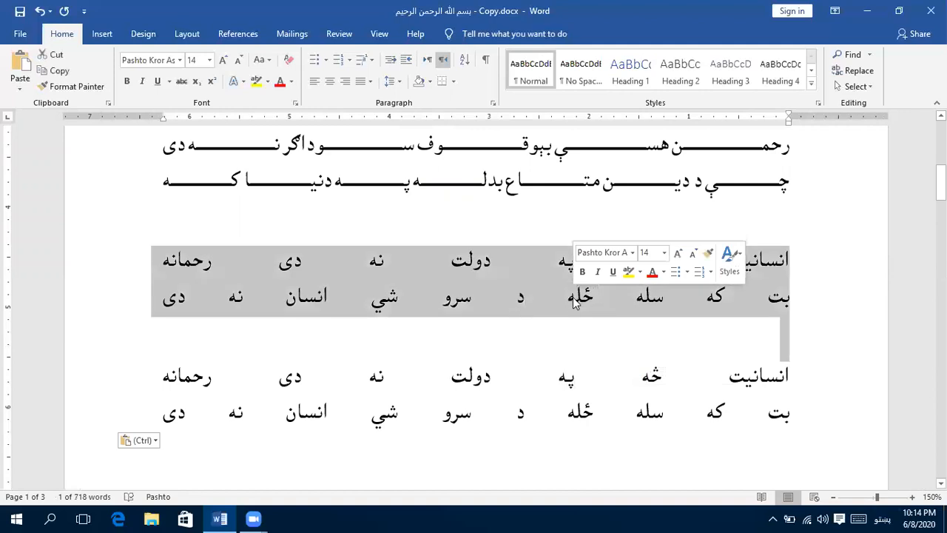
left_click(372, 86)
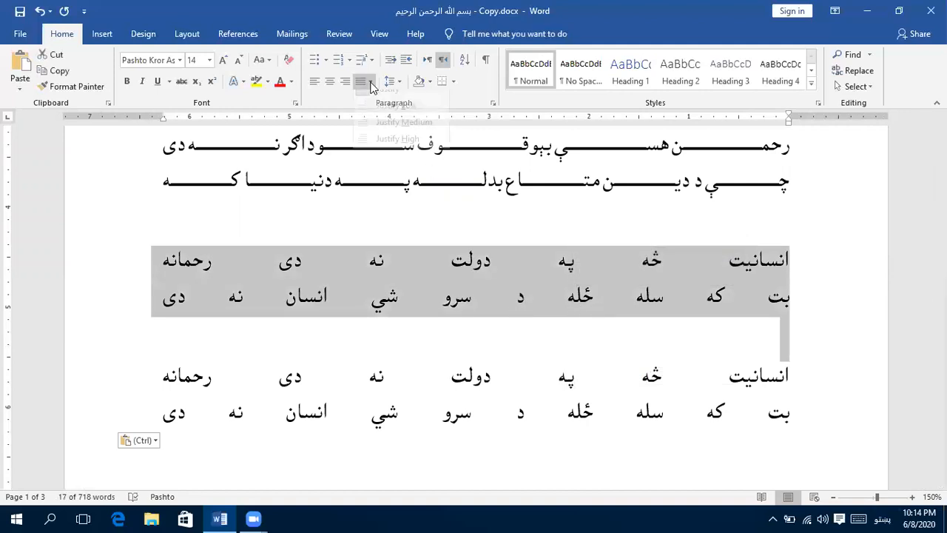
left_click(390, 118)
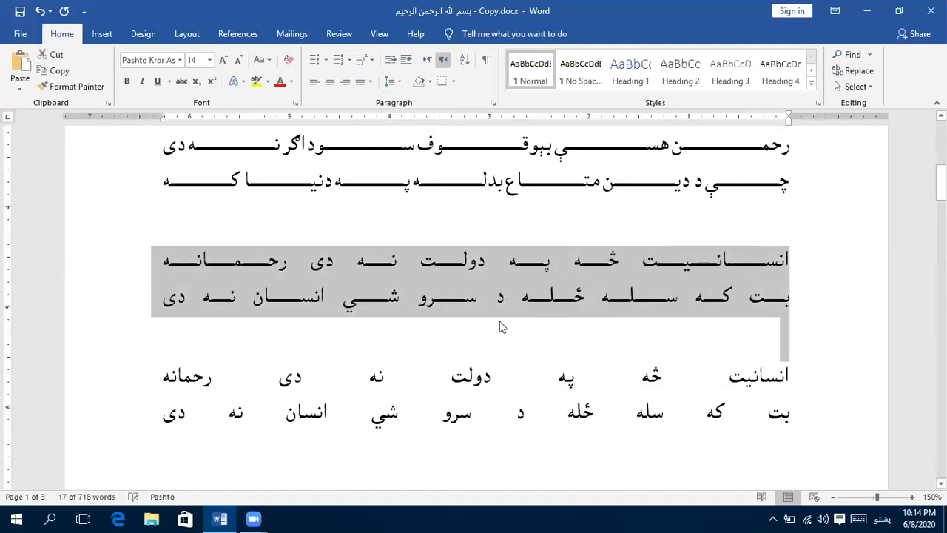
left_click(499, 395)
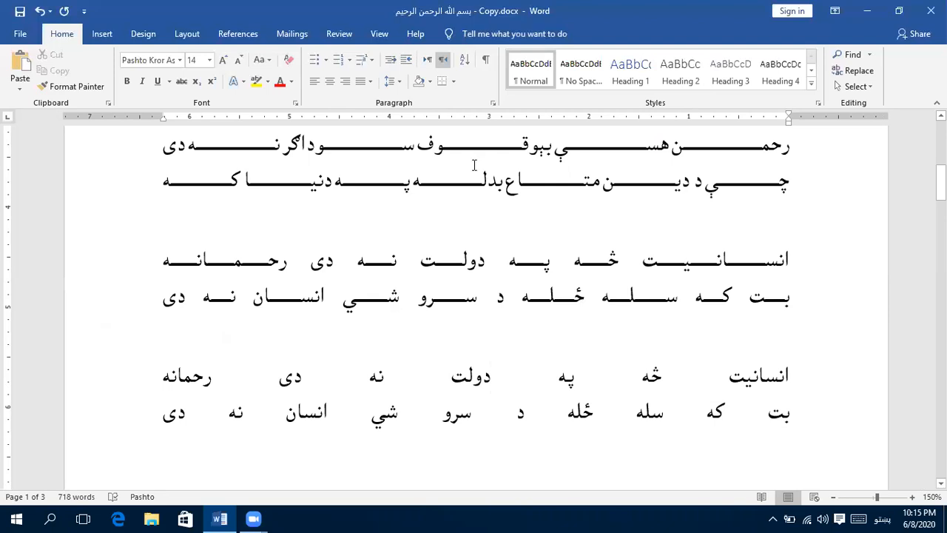
left_click(373, 87)
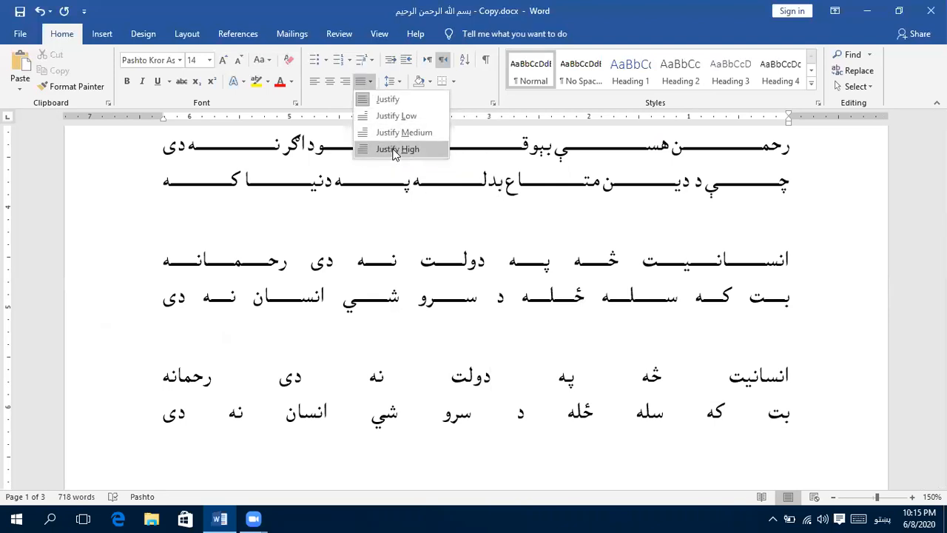
left_click(467, 272)
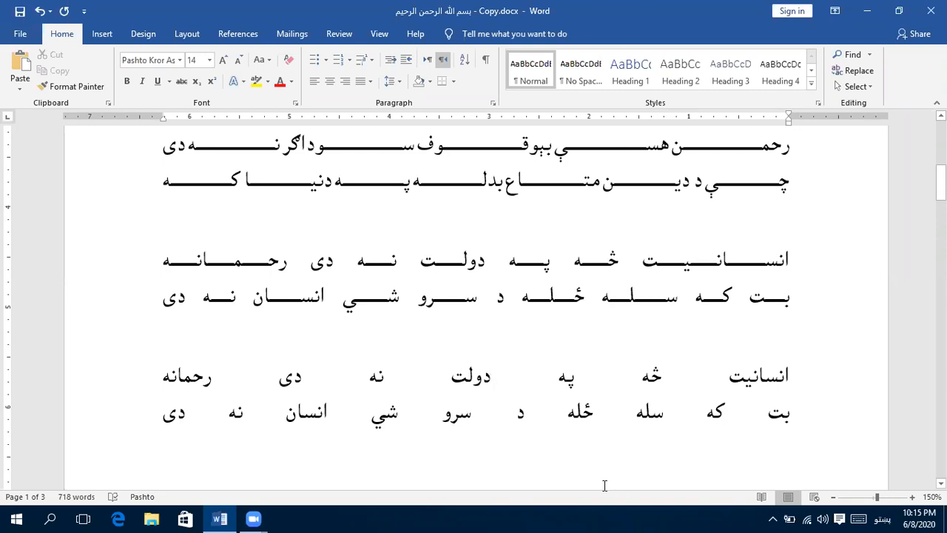
- Insert an empty paragraph between the heading and the first couplet
scroll(560, 439, "up", 3)
left_click(585, 280)
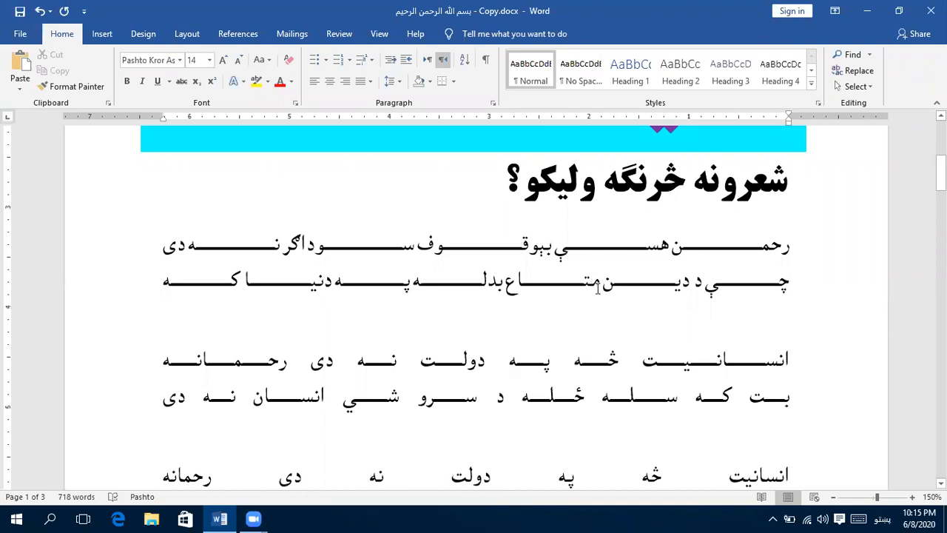
left_click(794, 246)
key("Return")
key("Up")
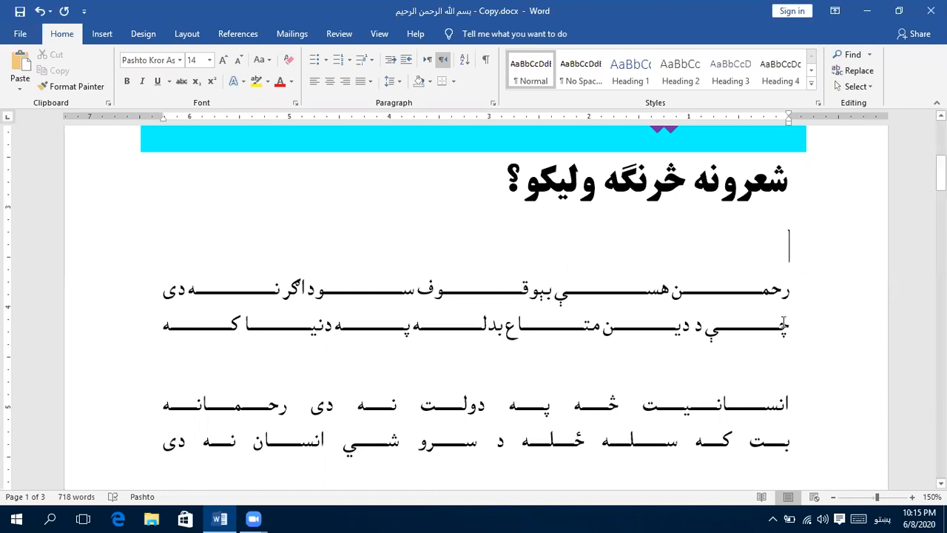
- Copy the page 2 paragraph starting "صالح او ښه خلک", paste it above the first couplet, and remove the leftover blank line
scroll(775, 407, "down", 5)
scroll(775, 406, "down", 15)
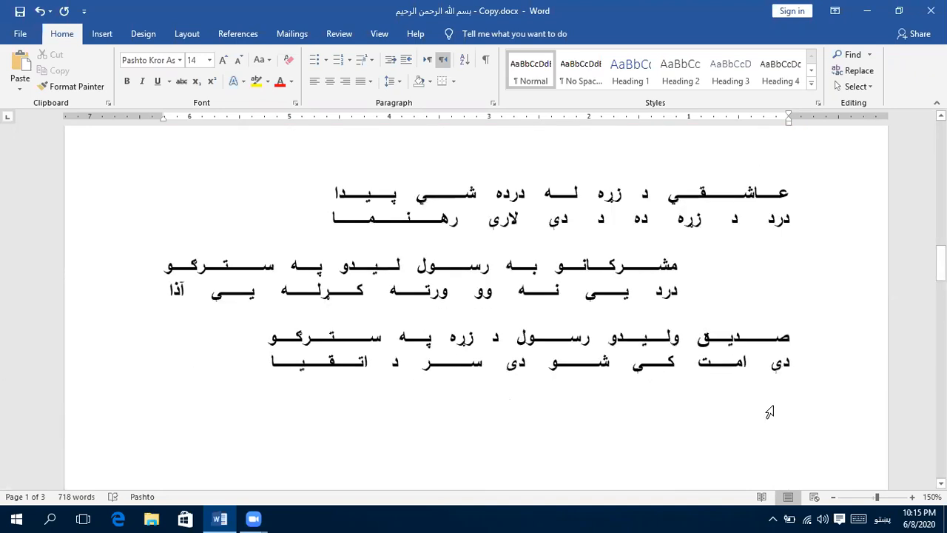
scroll(739, 340, "up", 1)
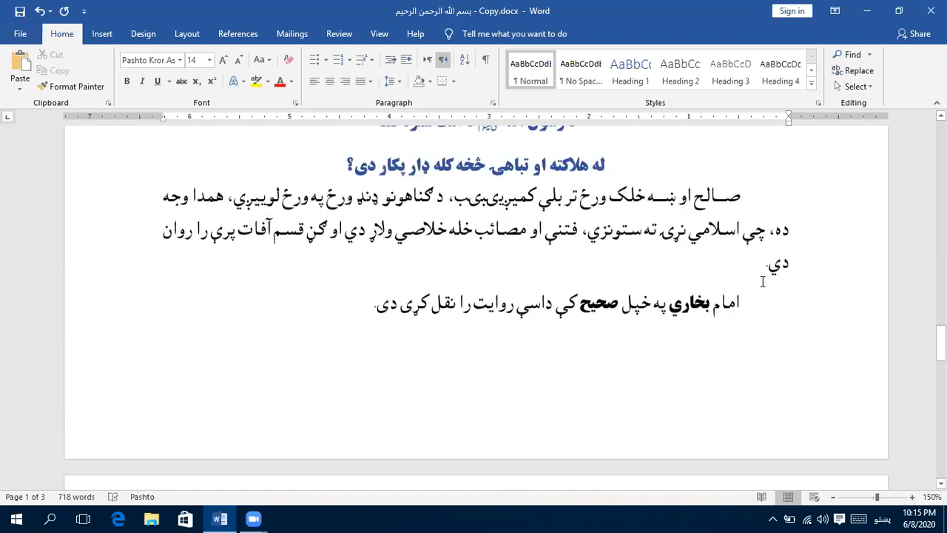
left_click_drag(763, 264, 779, 201)
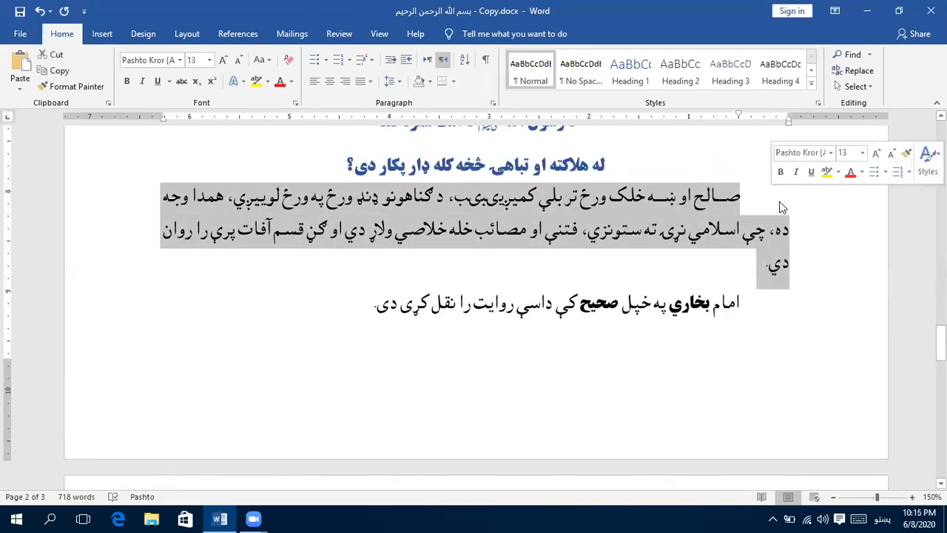
scroll(767, 285, "up", 8)
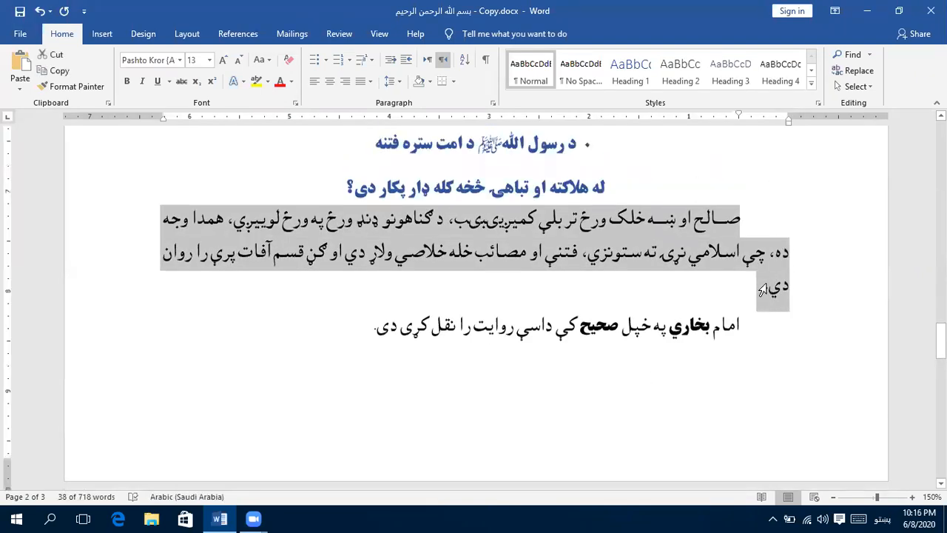
scroll(766, 280, "up", 12)
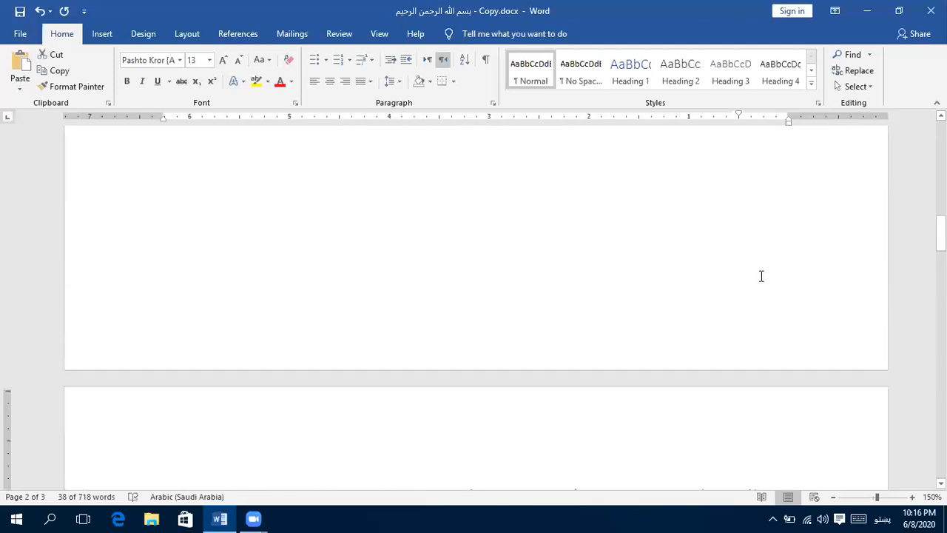
scroll(753, 267, "up", 5)
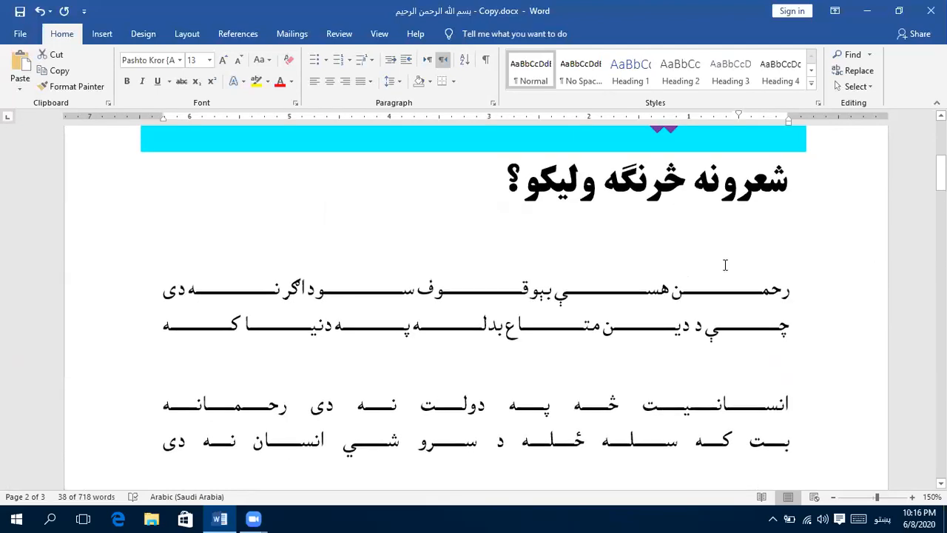
left_click(725, 265)
key("ctrl+v")
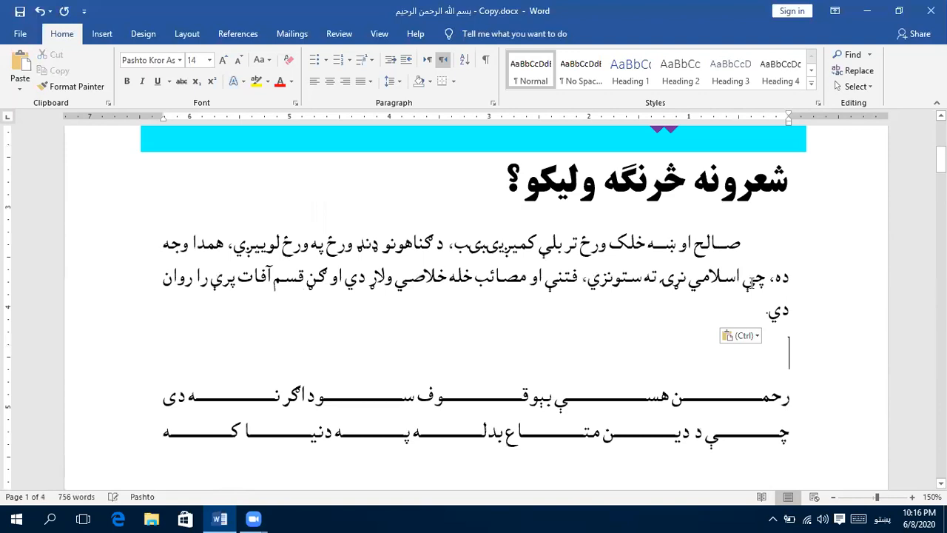
key("Delete")
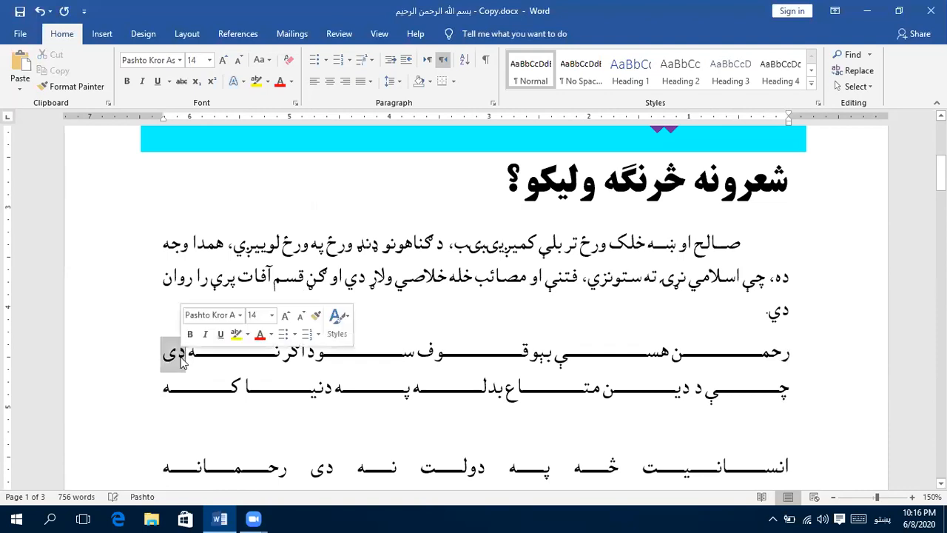
- Indent the first couplet about 0.75 inch from the left margin and about 0.8 inch from the right margin
triple_click(183, 360)
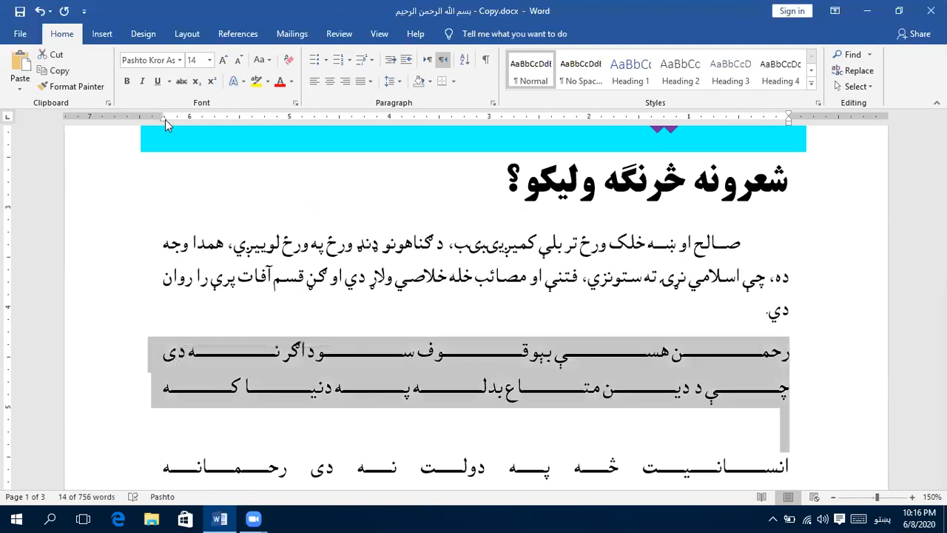
mouse_move(165, 119)
left_mouse_down()
mouse_move(239, 129)
mouse_move(238, 119)
left_mouse_up()
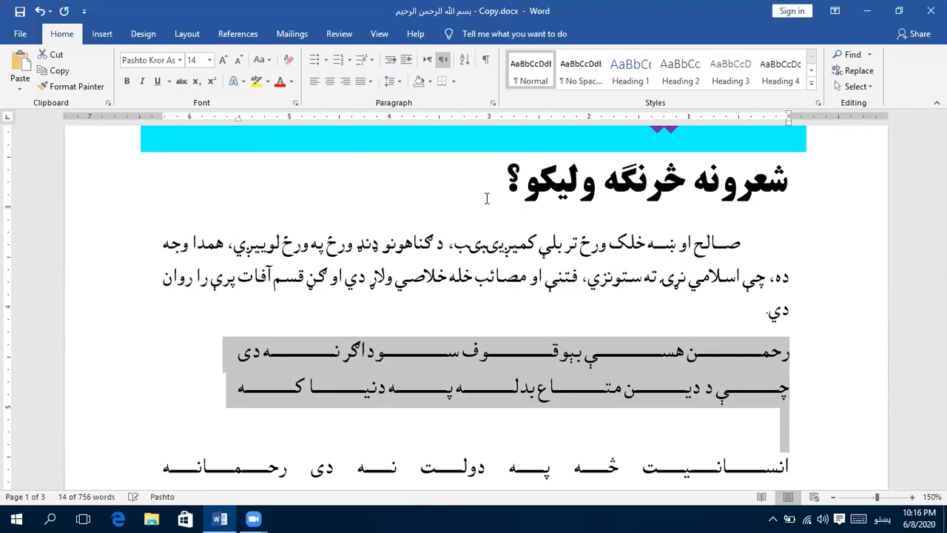
left_click_drag(789, 123, 705, 124)
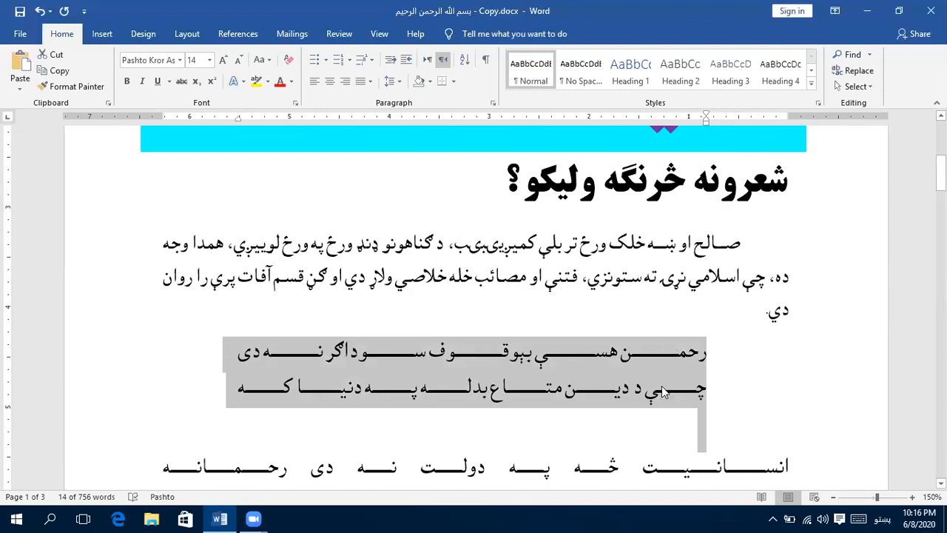
- Add a new paragraph below the indented first couplet and paste the copied "صالح او ښه خلک" paragraph there
left_click(725, 424)
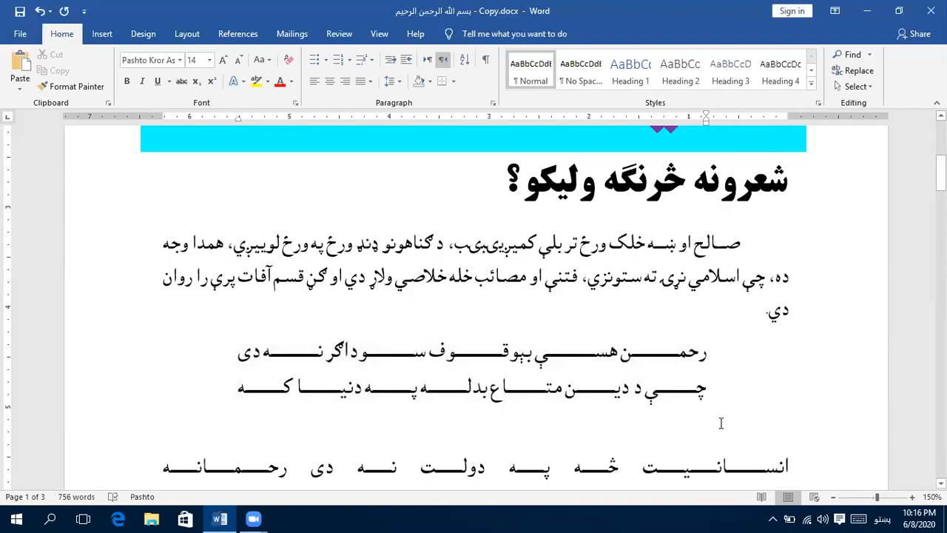
key("Return")
key("Return")
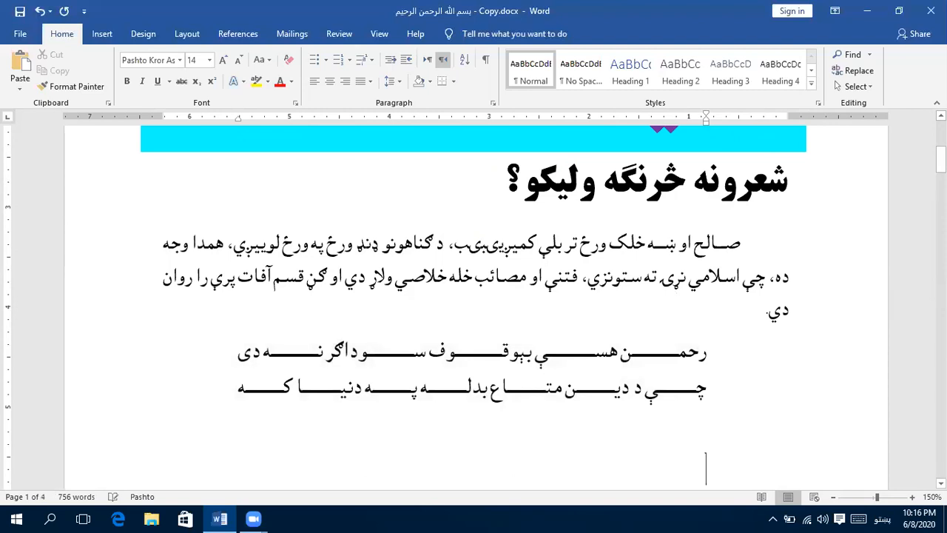
key("BackSpace")
key("ctrl+v")
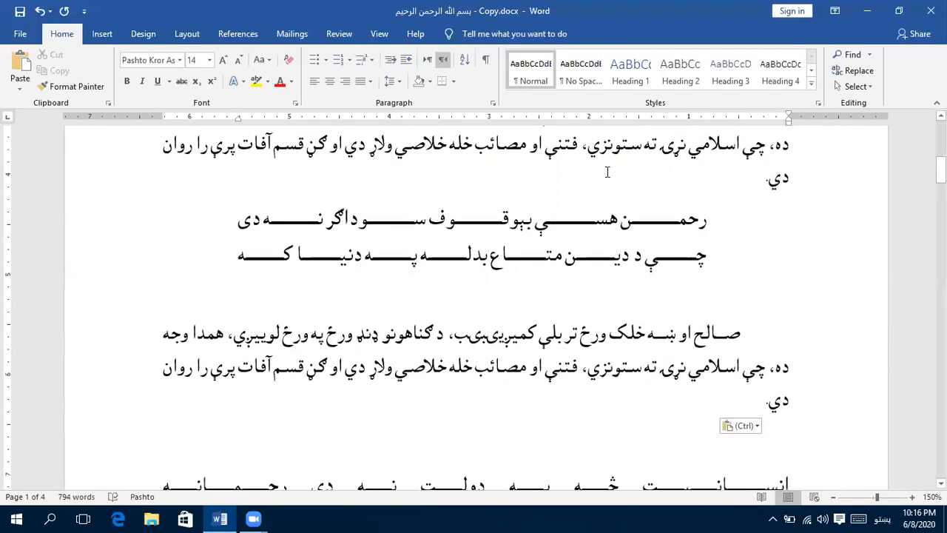
- Try removing the empty line after the first couplet's second line, then restore it
scroll(610, 181, "up", 1)
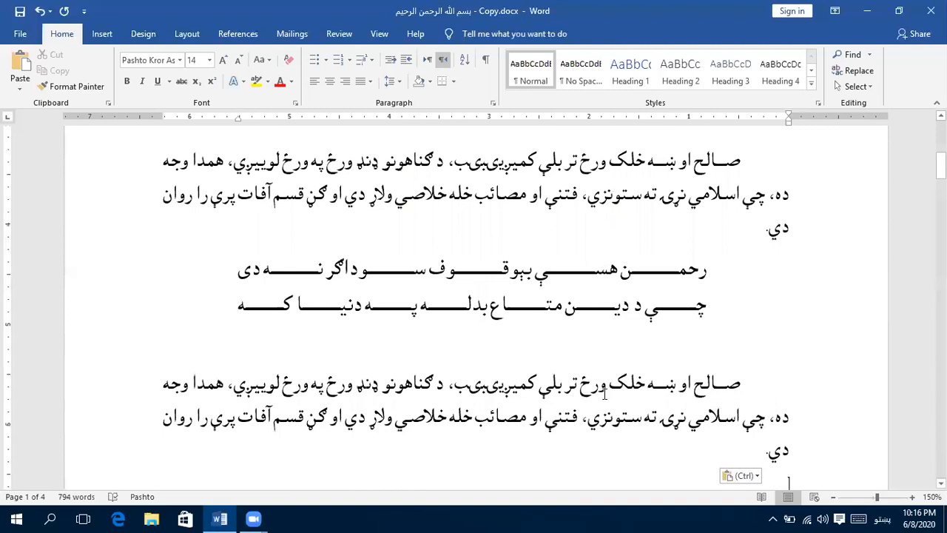
double_click(596, 304)
left_click(526, 275)
key("BackSpace")
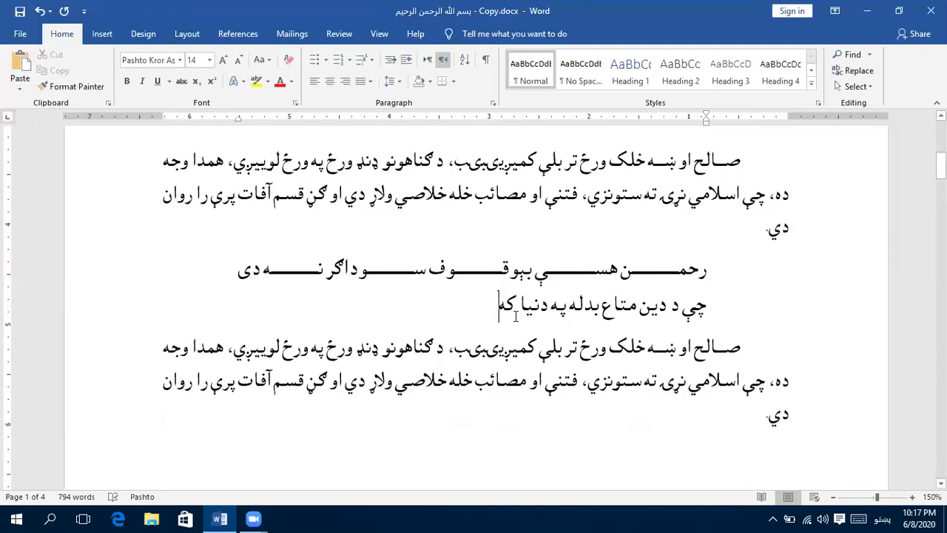
key("Return")
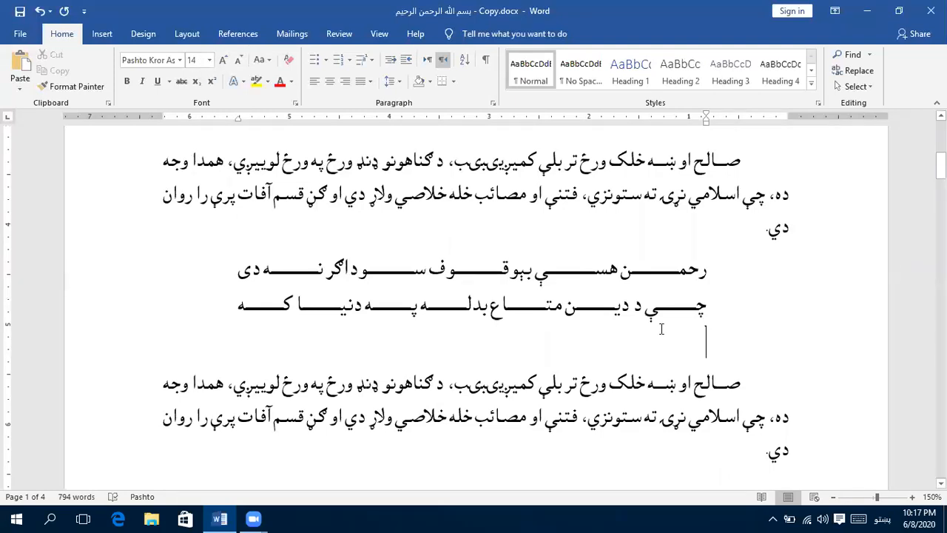
- Set the font size of the empty line below the first couplet to 1
left_click(197, 64)
type("1")
key("Return")
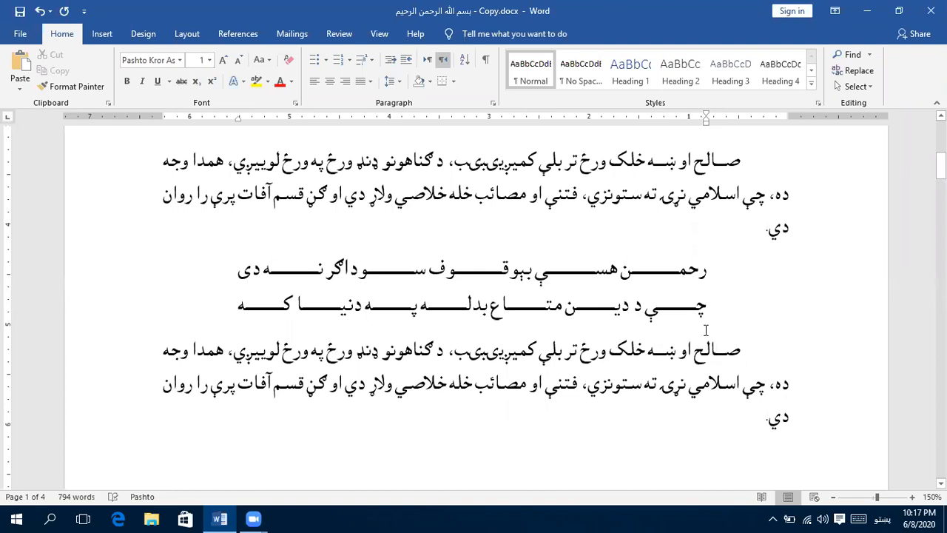
double_click(691, 270)
left_click(694, 326, "shift")
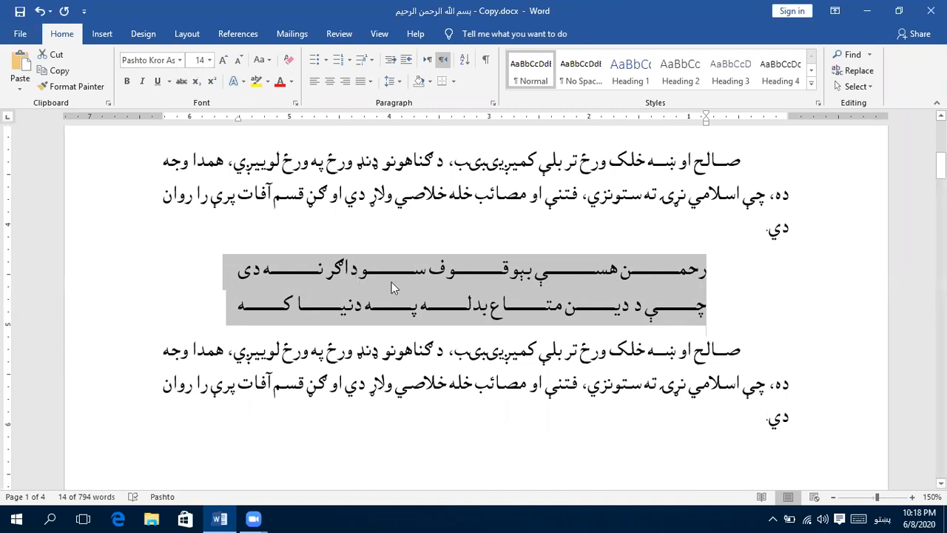
left_click(521, 347)
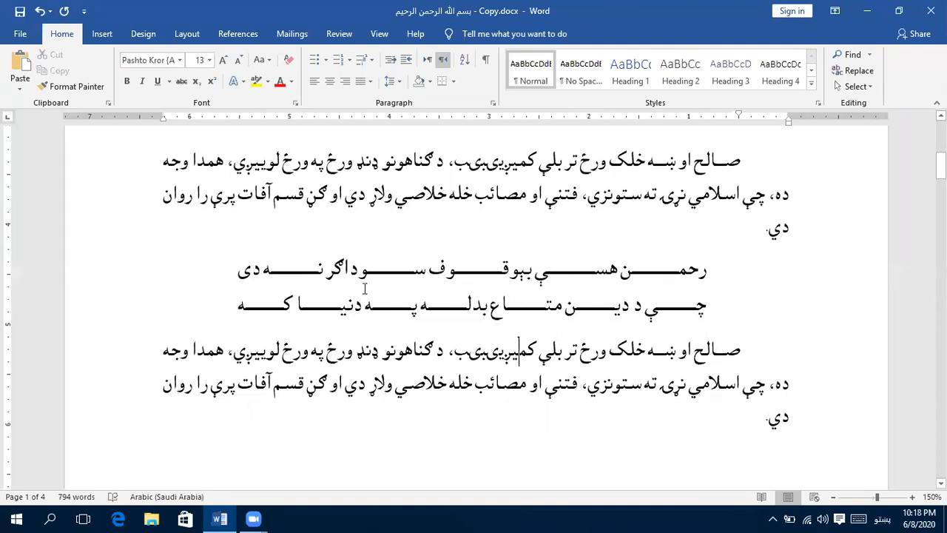
- Add two filler lines to the end of the first couplet: "سینمبتسیمتب مسیت بمیتس بمت" and "یبتنشسیمبت شسیمبت"
left_click(236, 305)
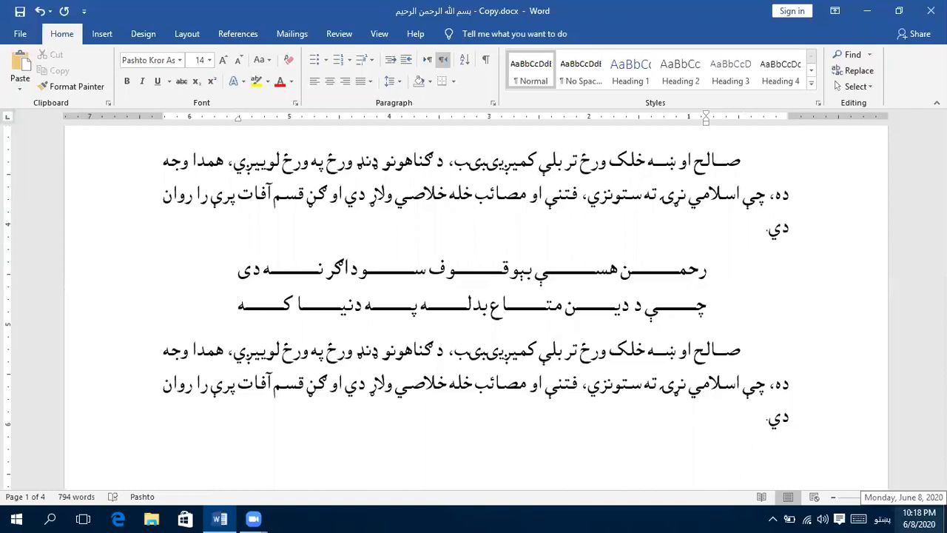
key("Return")
type("سینمبتسیمتب مسیت بمیتس بمت")
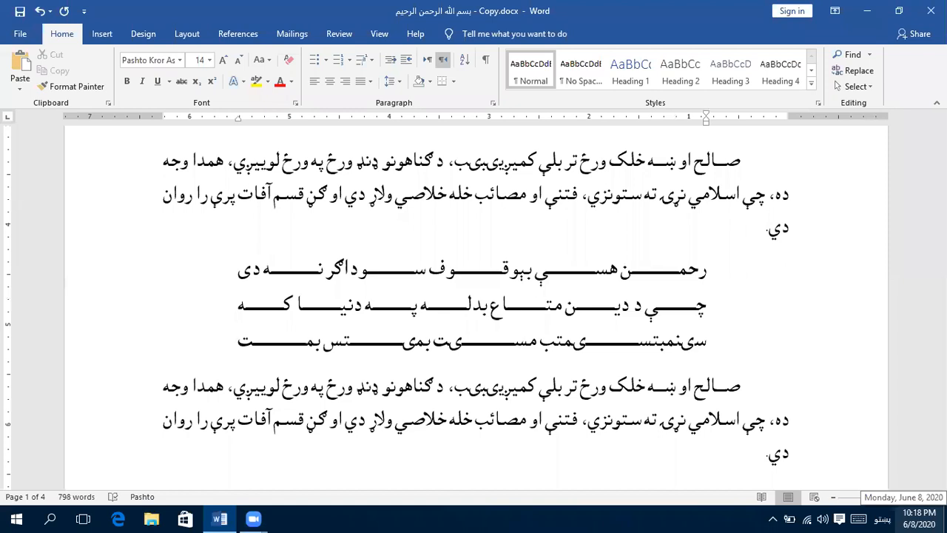
key("Return")
type("یبتنششسیمبت شسیمبت")
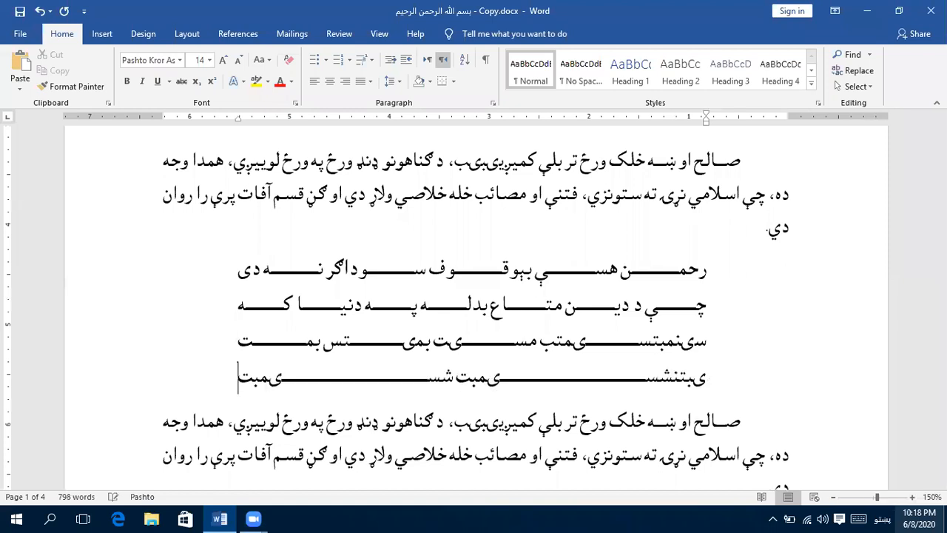
type("یمستبمن")
- Extend the first poem's last filler line with "یمستبمن" and add the filler line "سیشبتنیسمنبتمنسیتبمنسیت بم" below it
key("Return")
type("سیشبتنیسمنبتمنسیتبمنسیت بم")
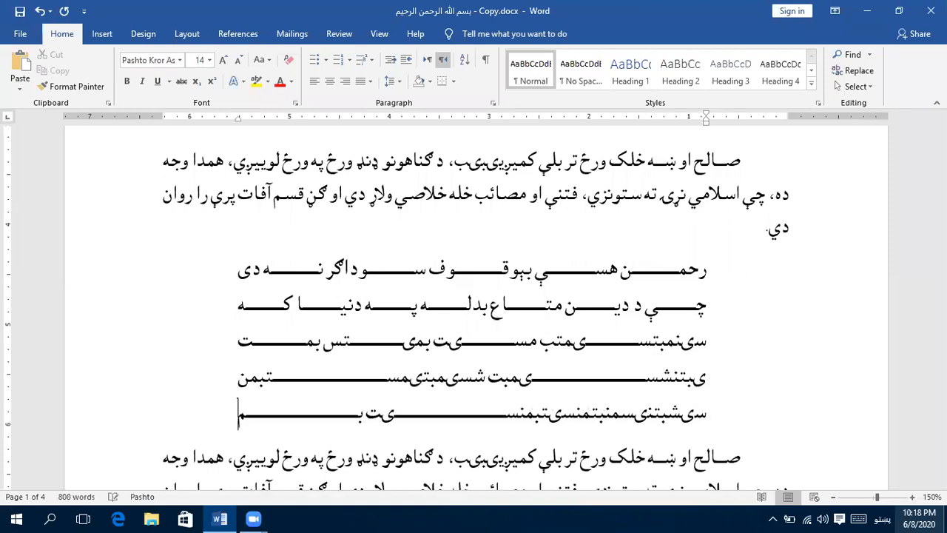
- Add two more filler lines to the end of the first poem: "سیبتنشسیمنبتسینمبت منسیت بمکت سیمنبت سیم" and "بیسمبتمسی تب م"
key("Return")
type("سیبتنششیمنبتسینمبت منسیت بمکت")
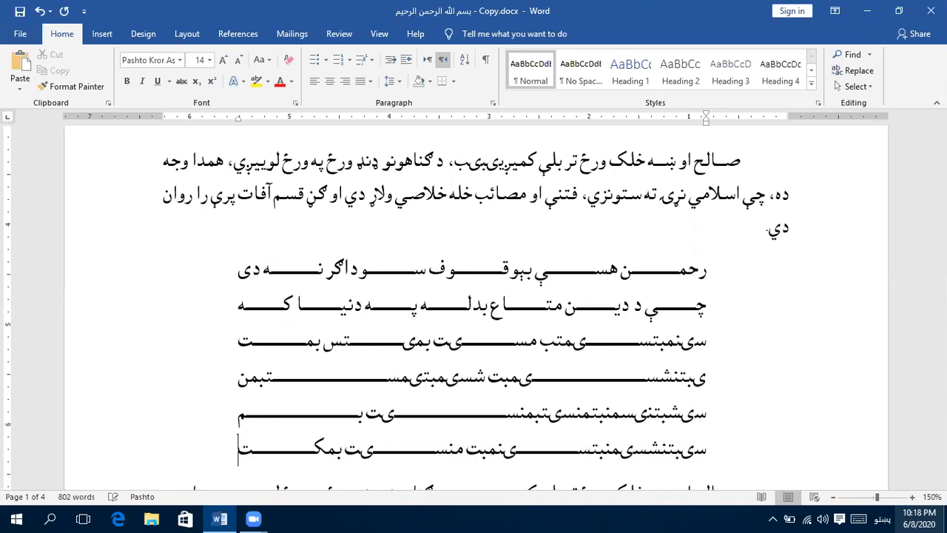
type(" سیمنبت سیمت ب")
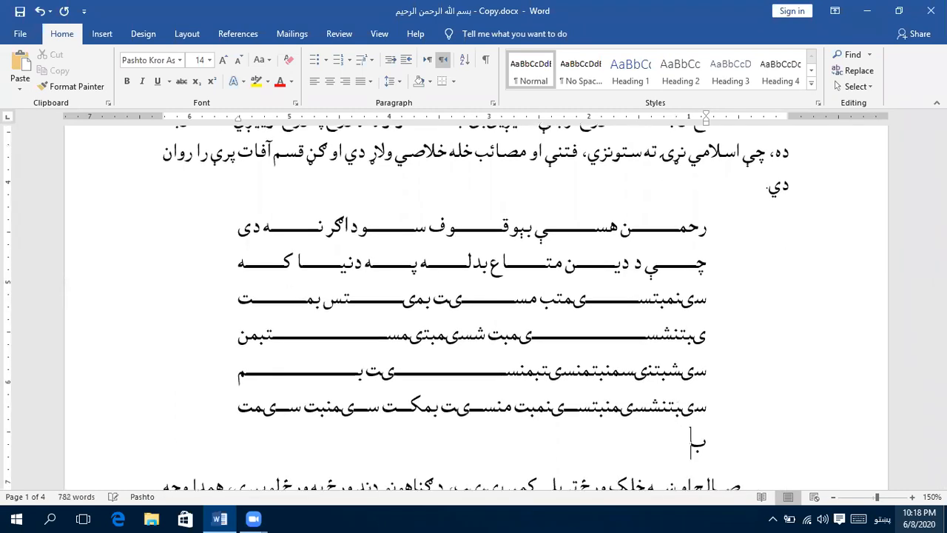
key("BackSpace")
key("BackSpace")
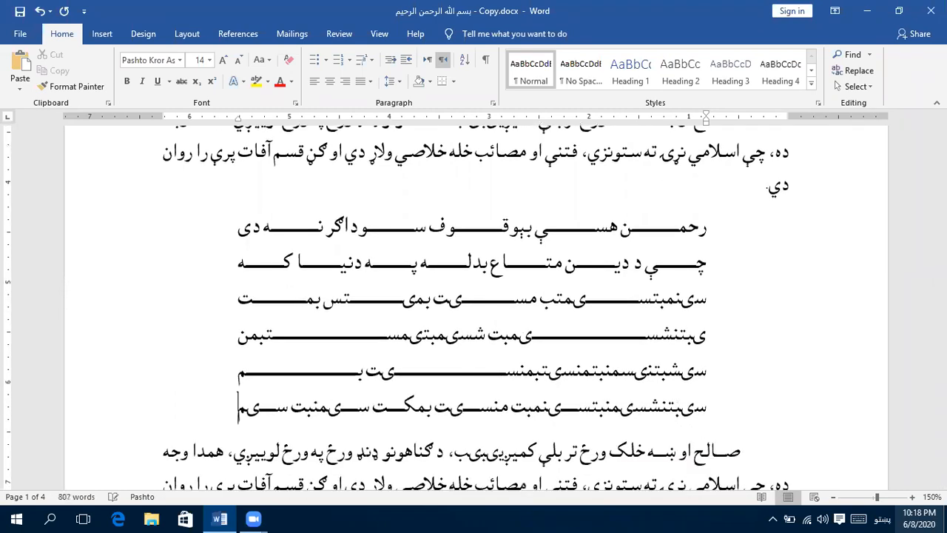
key("Return")
type("بیسمبتمسی تب م")
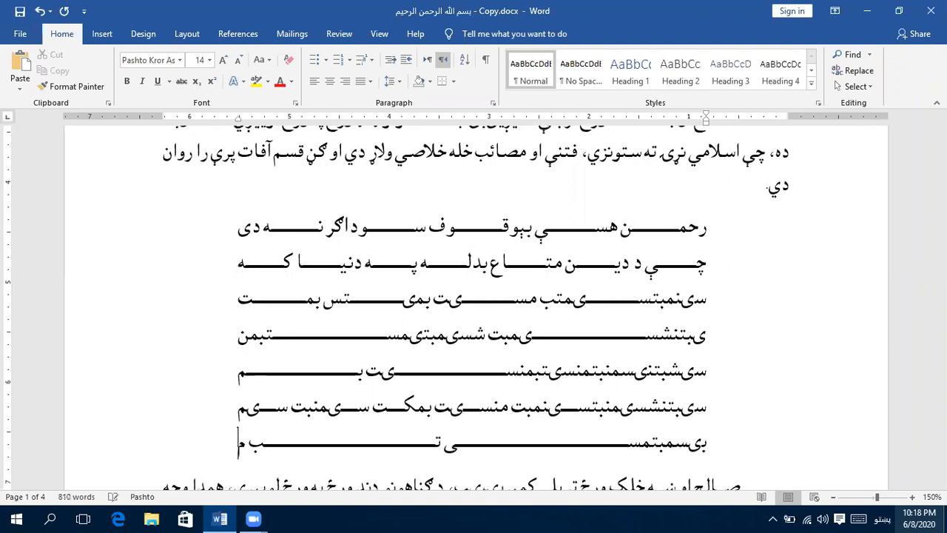
- Add an empty paragraph without first-line indent below the second "صالح او ښه خلک" paragraph
left_click_drag(876, 497, 874, 497)
scroll(740, 451, "up", 1)
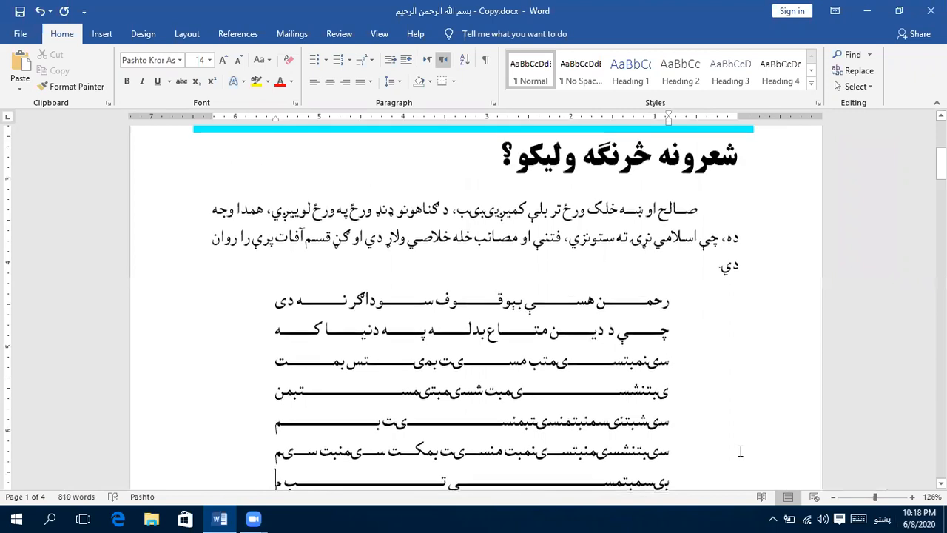
scroll(633, 436, "down", 1)
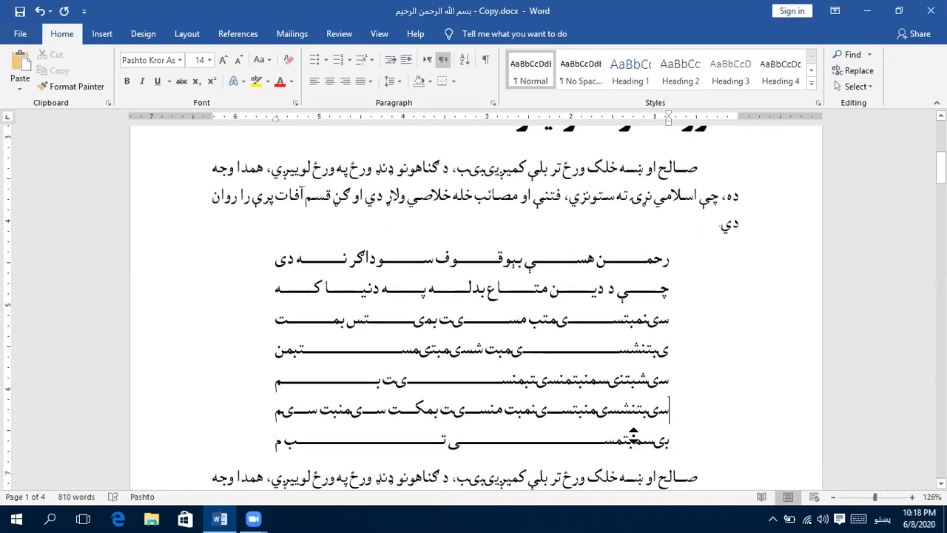
scroll(635, 436, "up", 2)
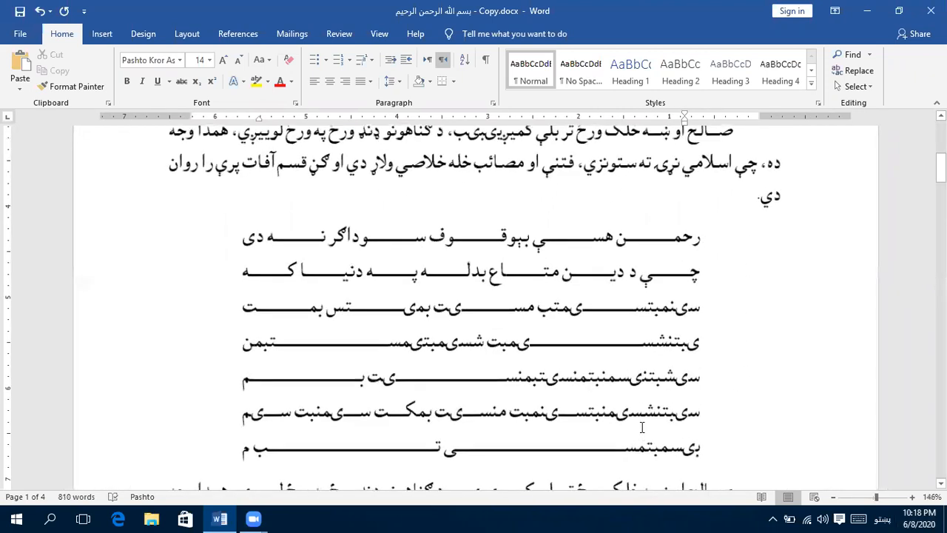
scroll(629, 429, "down", 3)
left_click(727, 420)
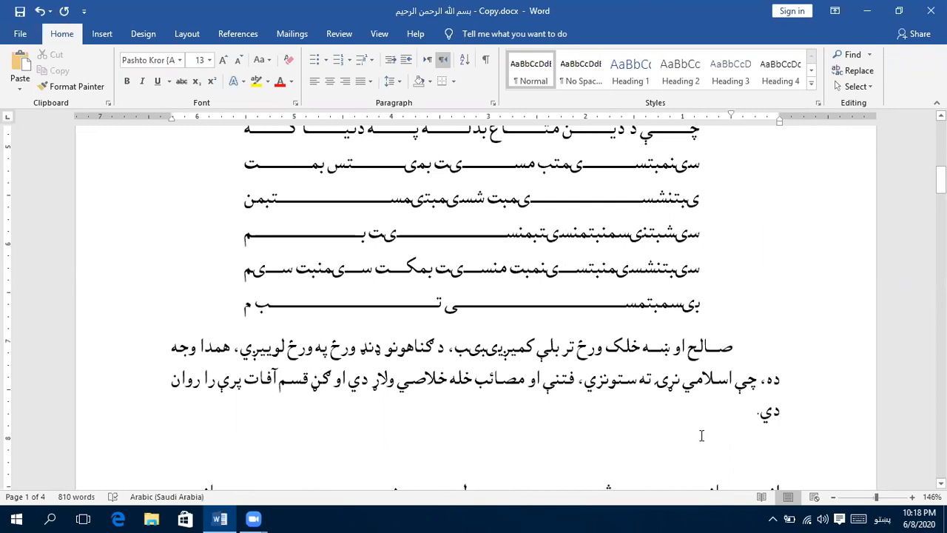
key("Return")
key("BackSpace")
key("BackSpace")
- Copy the whole seven-line indented poem and paste it into the empty paragraph below the second prose paragraph
left_click(603, 270)
triple_click(603, 270)
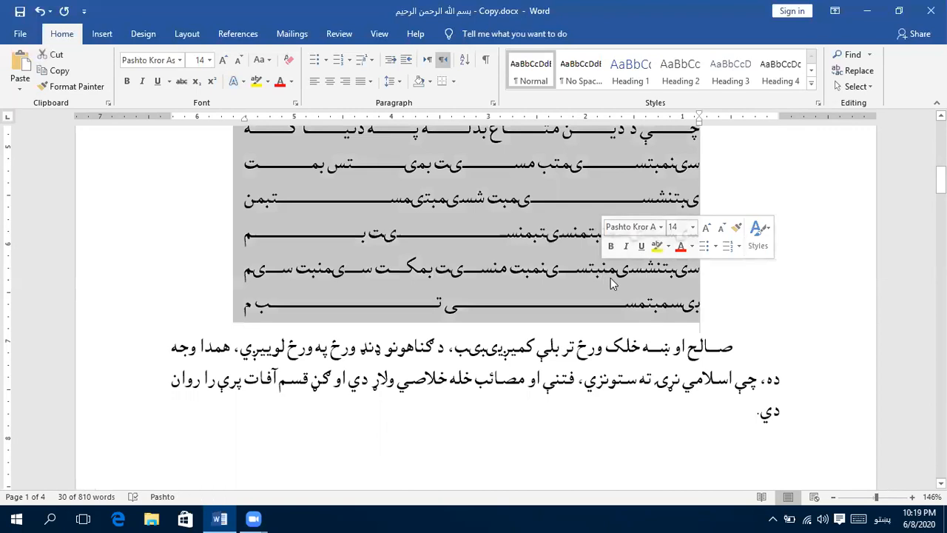
left_click(59, 70)
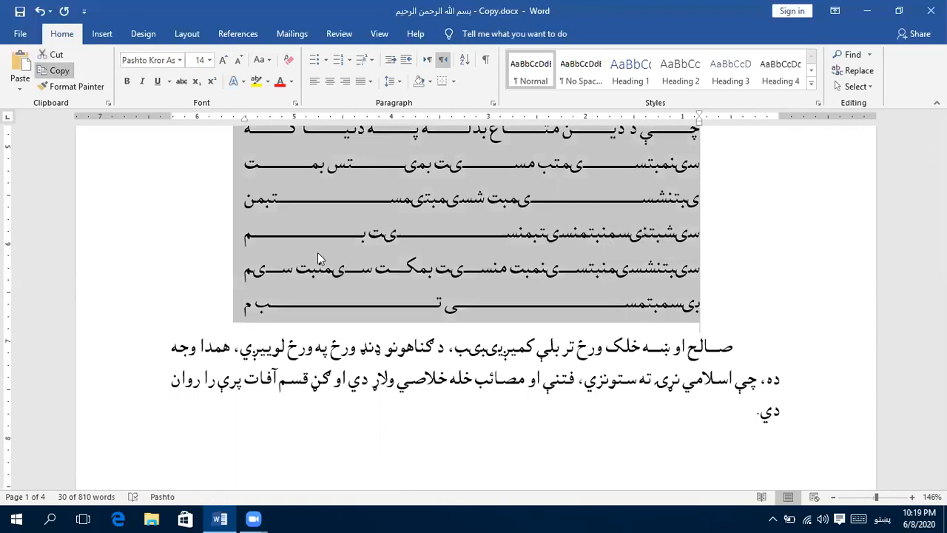
left_click(639, 451)
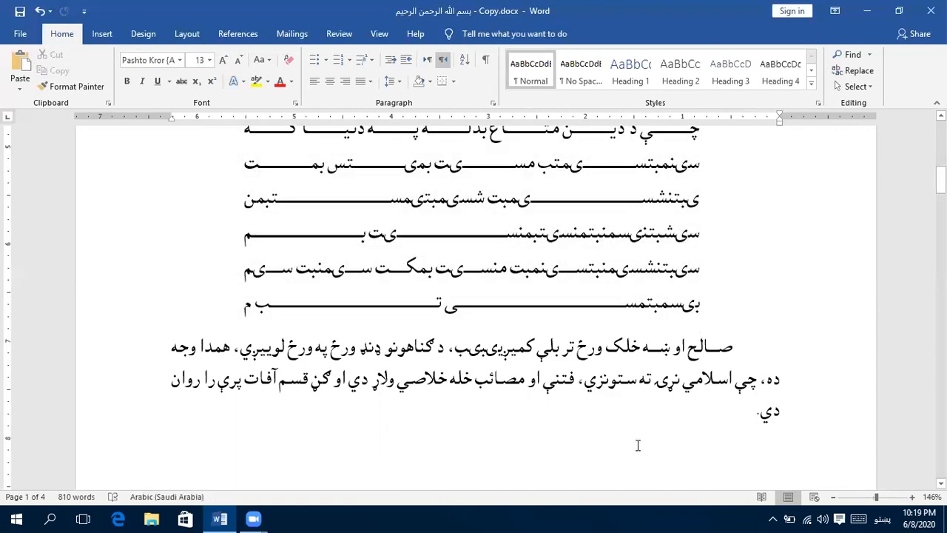
key("ctrl+v")
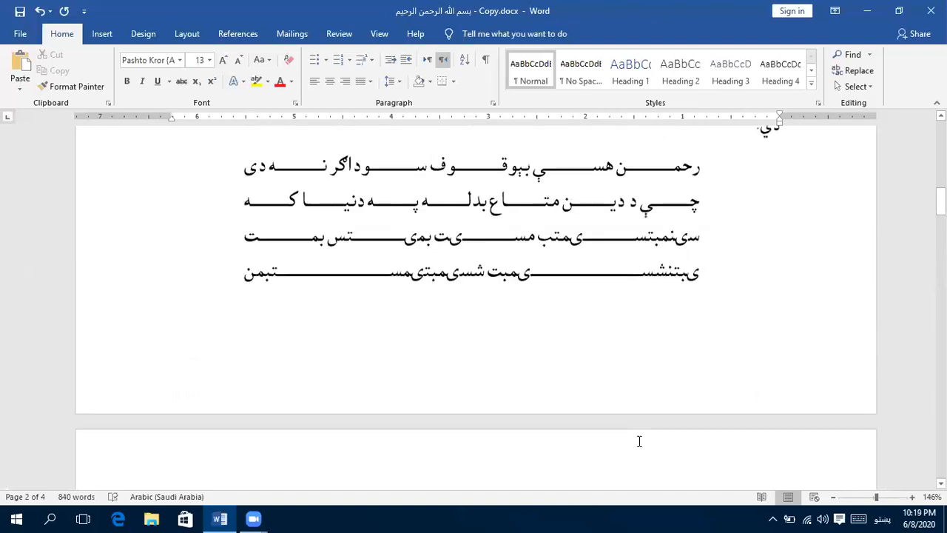
- Replace the first two lines of the pasted poem with the filler lines "بنلبینل کبنل" and "یبیبی کبنیبتیتب میت"
triple_click(666, 386)
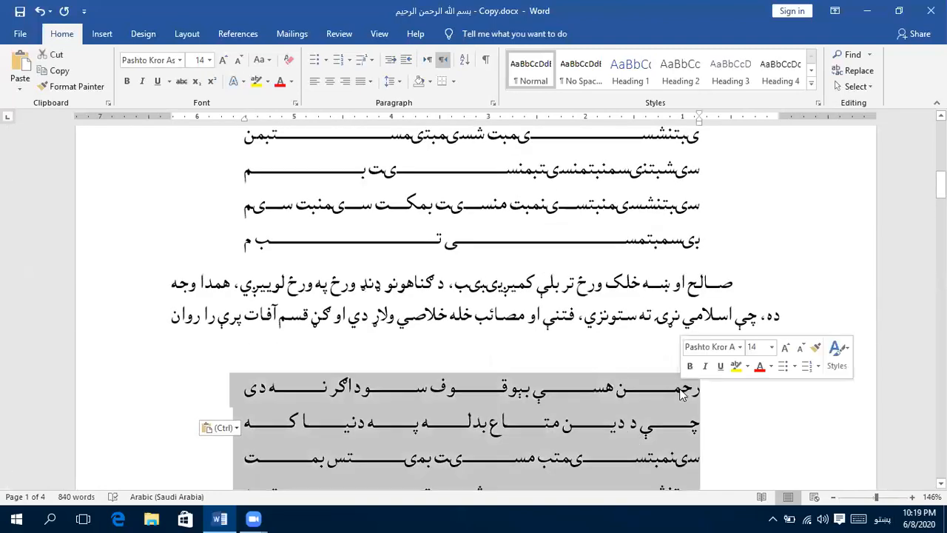
left_click(576, 388)
left_click_drag(252, 389, 662, 399)
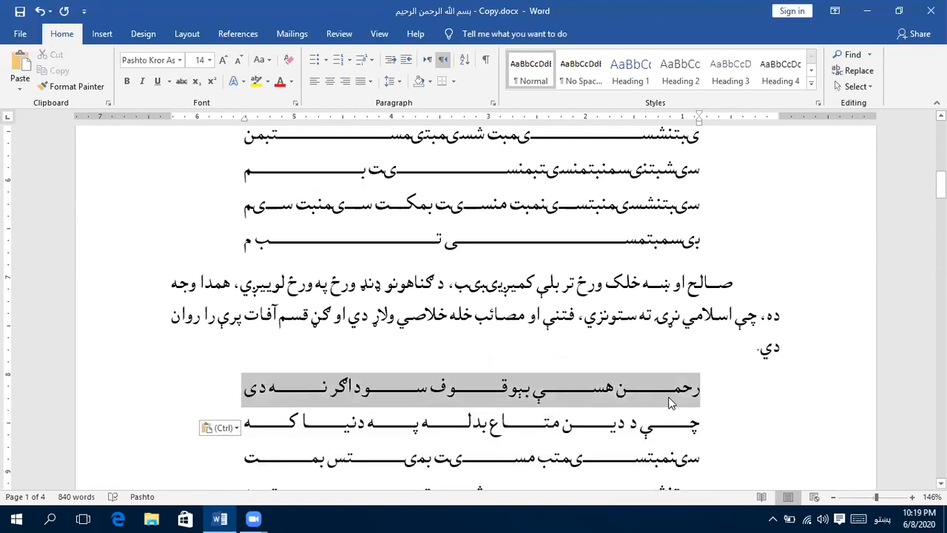
type("بنلبۍنل کبنل")
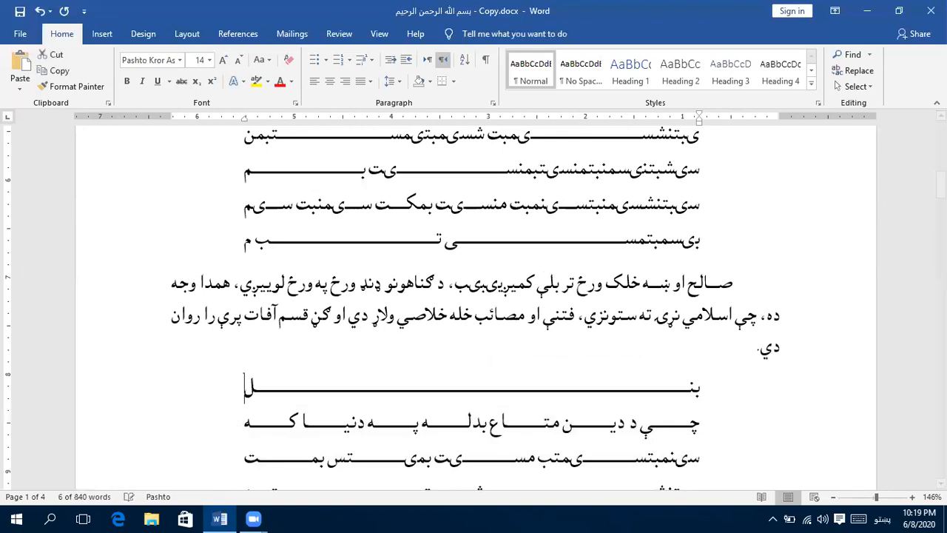
double_click(631, 422)
triple_click(638, 420)
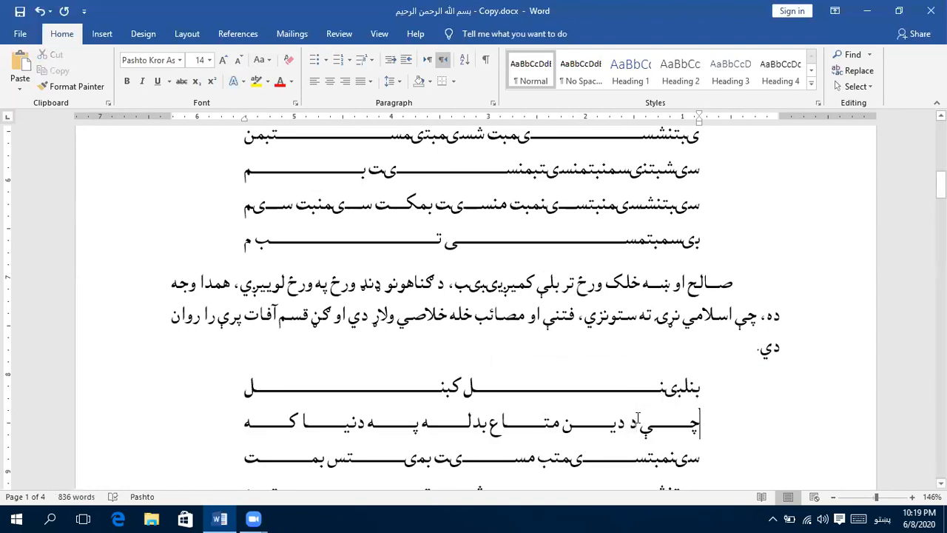
type("یبیبی کبنیبتیتب")
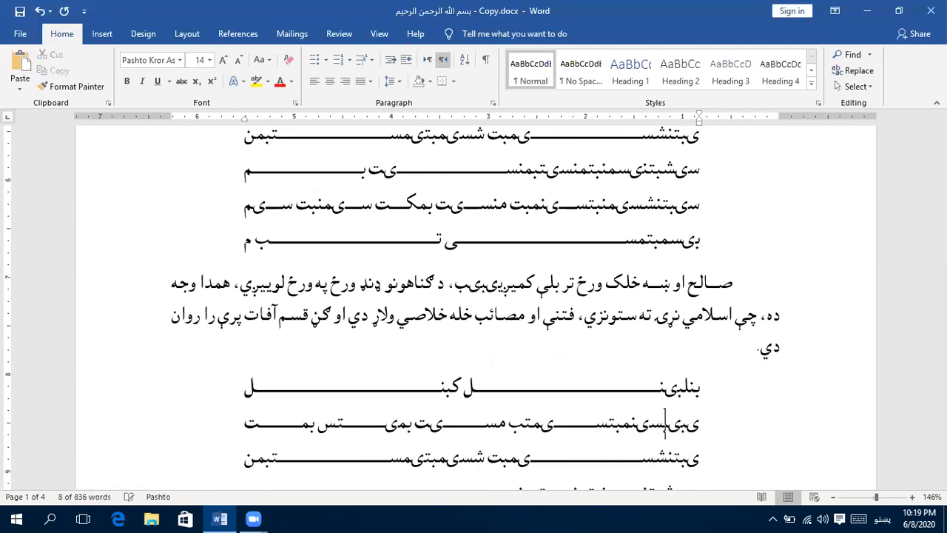
key("Return")
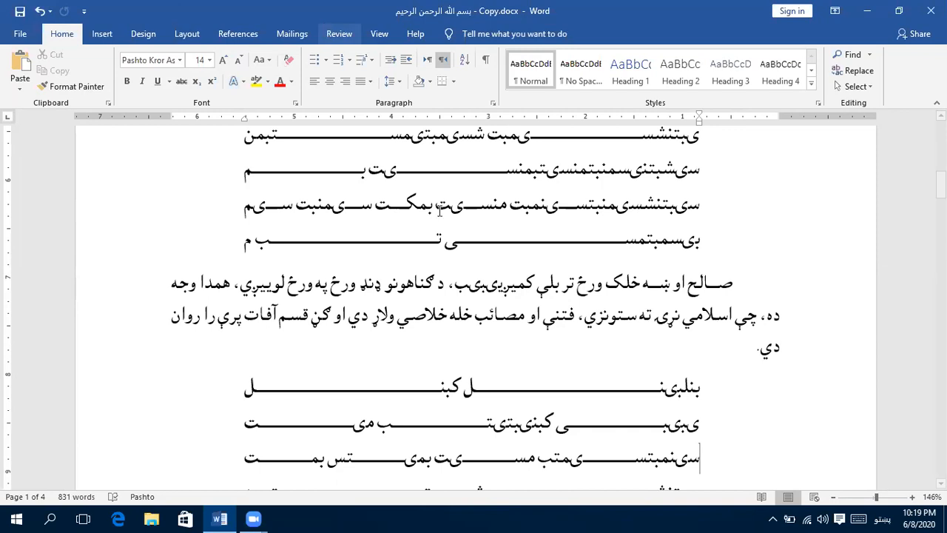
- Move the left indent of the "انسانیت څه په دولت" couplet with stretched letters to the 5-inch ruler mark
scroll(438, 210, "down", 6)
scroll(438, 209, "up", 4)
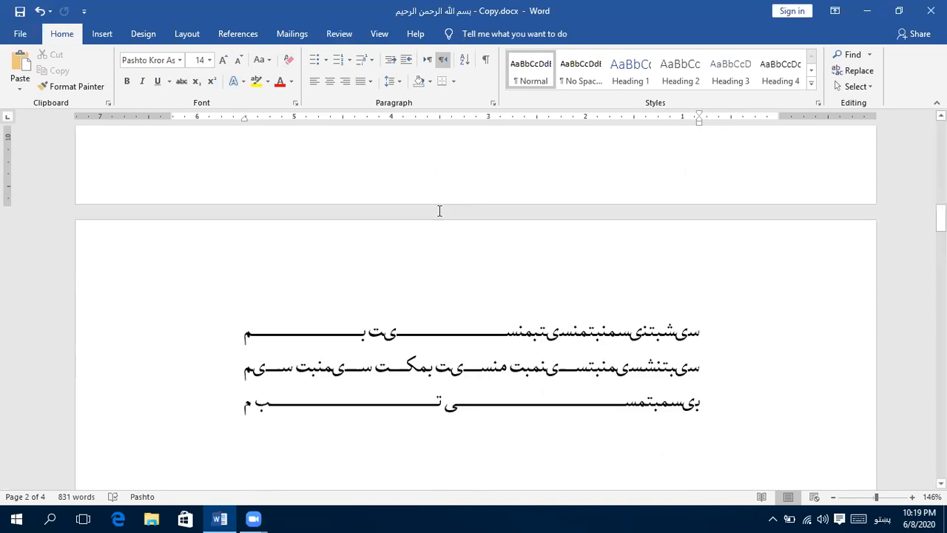
scroll(440, 212, "down", 5)
scroll(439, 211, "down", 3)
scroll(439, 212, "up", 4)
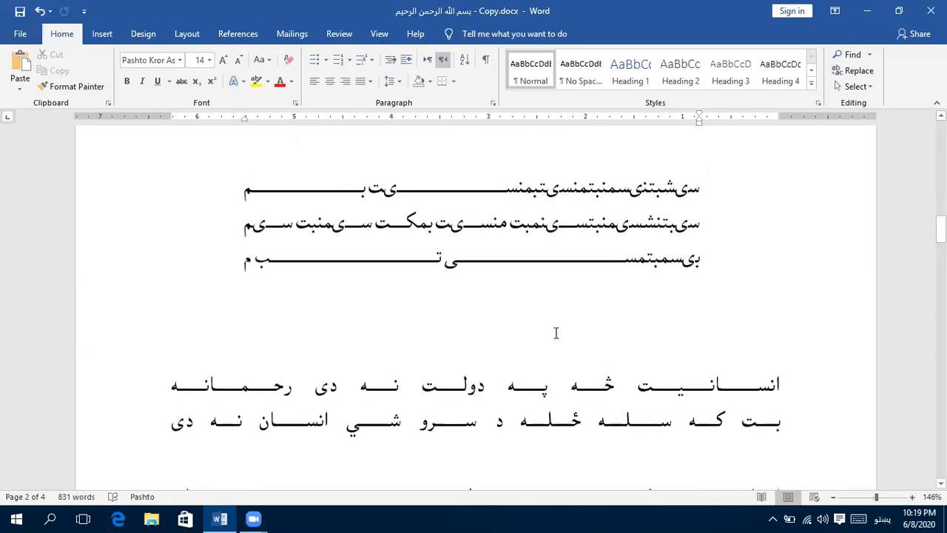
scroll(556, 333, "down", 3)
scroll(507, 287, "down", 2)
left_click(552, 231)
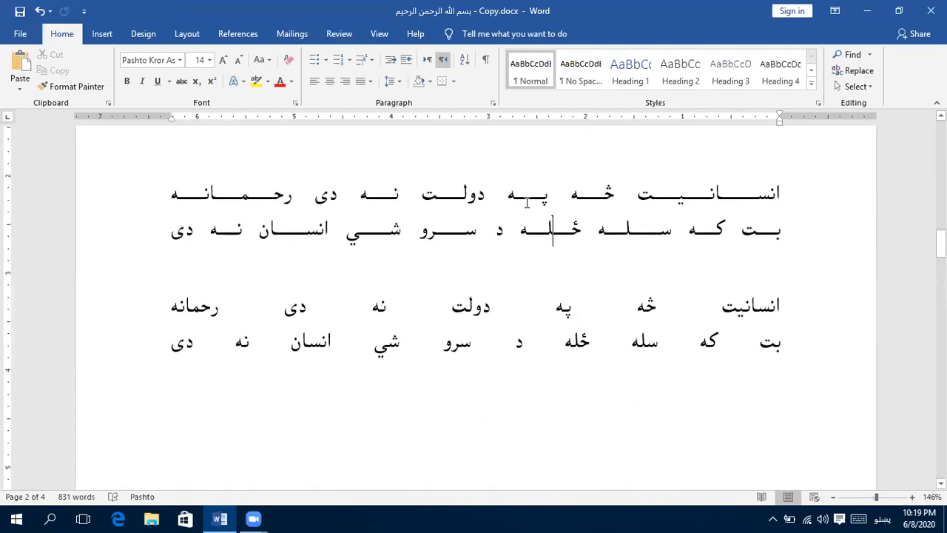
left_click(527, 332)
double_click(521, 337)
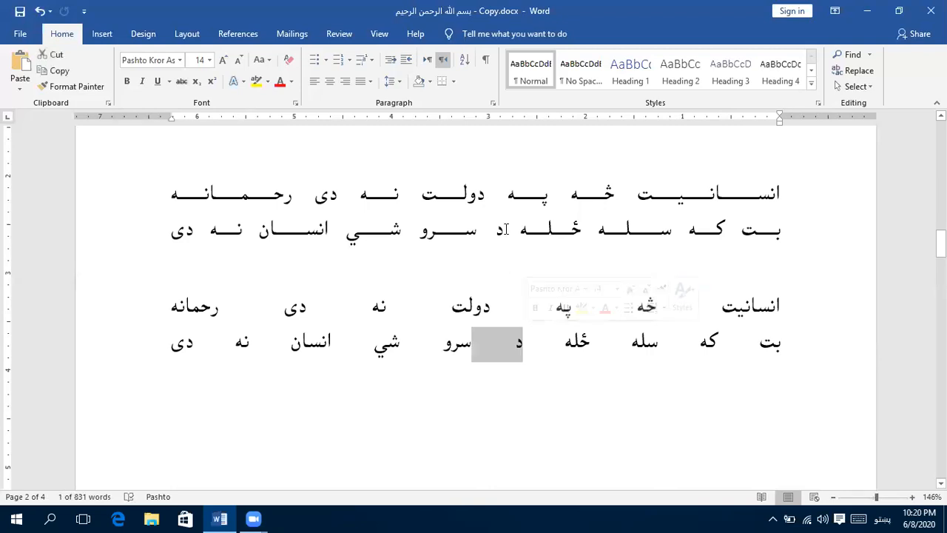
triple_click(506, 233)
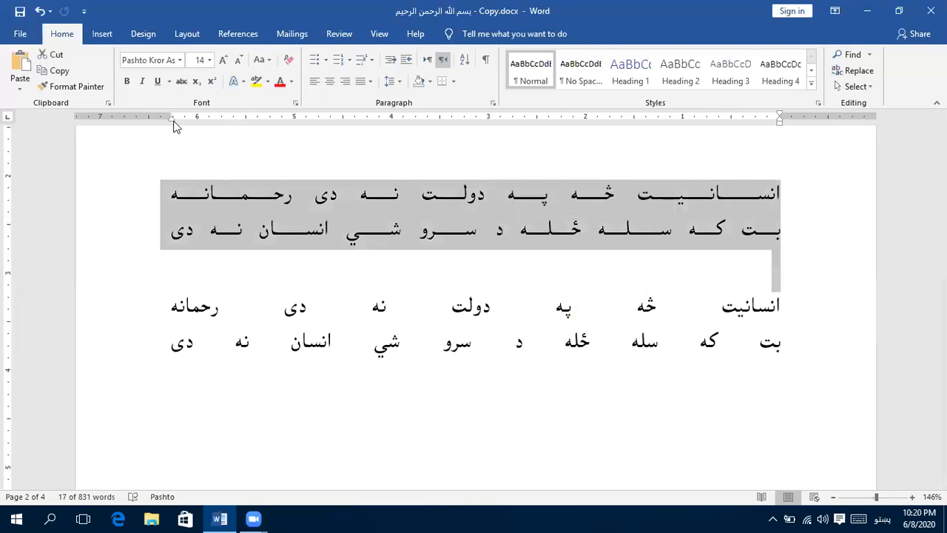
left_click_drag(175, 123, 291, 127)
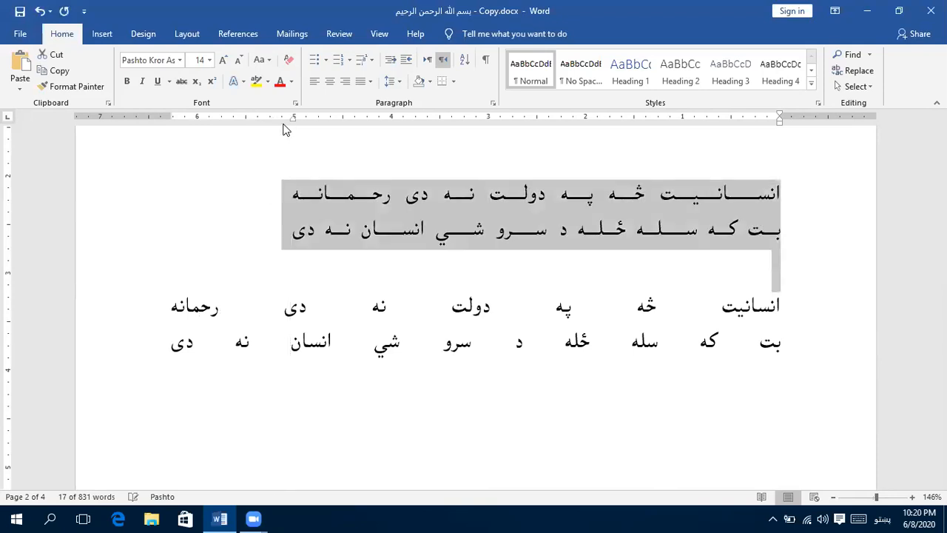
- Move the right indent of the couplet with widely spaced words to about the 1.5-inch ruler mark
triple_click(583, 333)
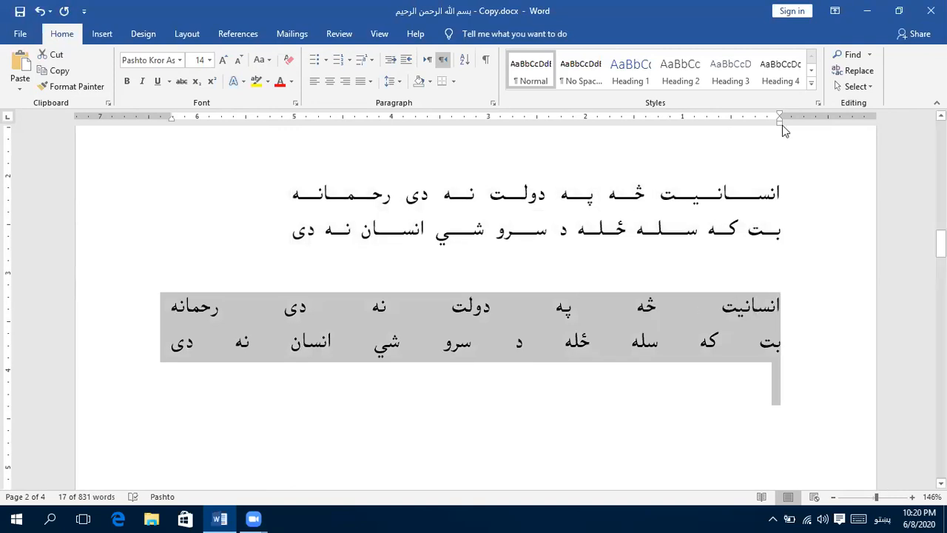
left_click_drag(781, 124, 635, 127)
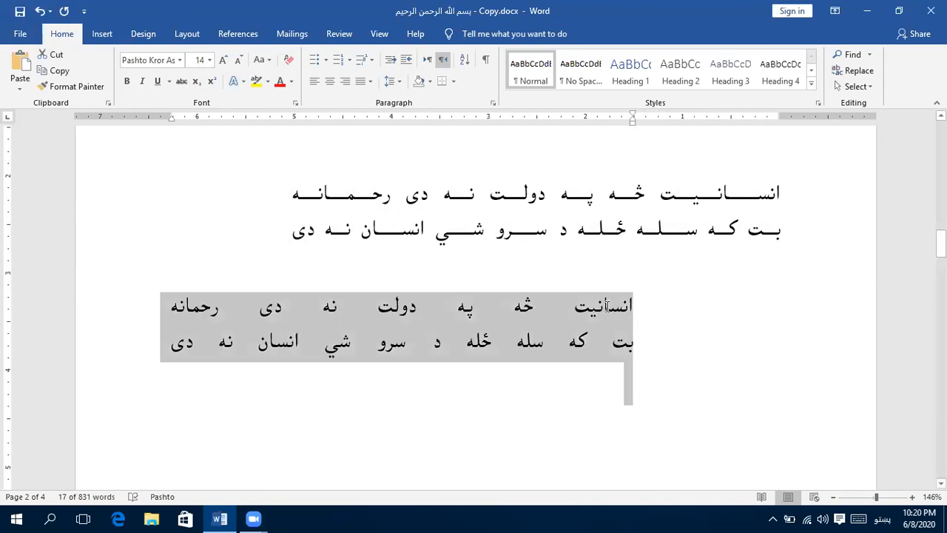
left_click(603, 303)
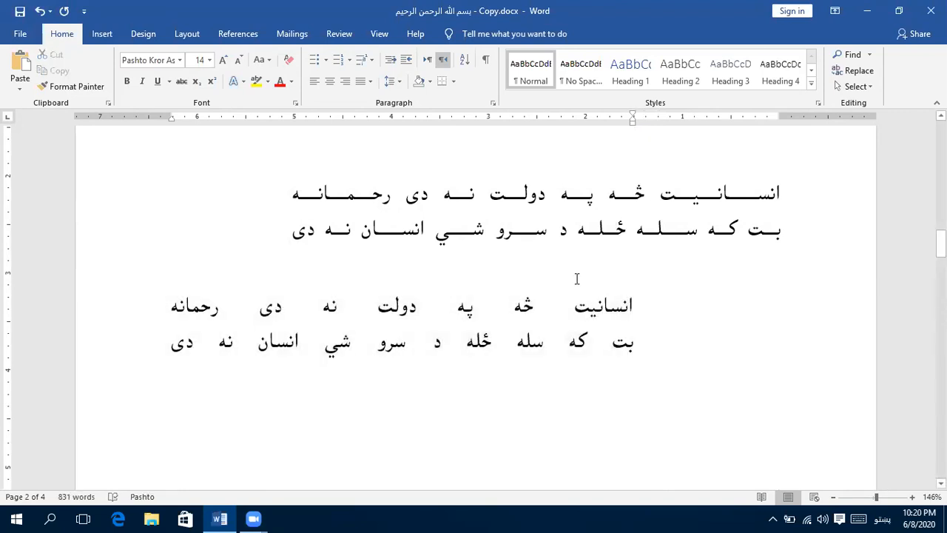
- Shrink the empty line between the two "انسانیت څه په دولت" couplets to font size 1
left_click(612, 265)
key("BackSpace")
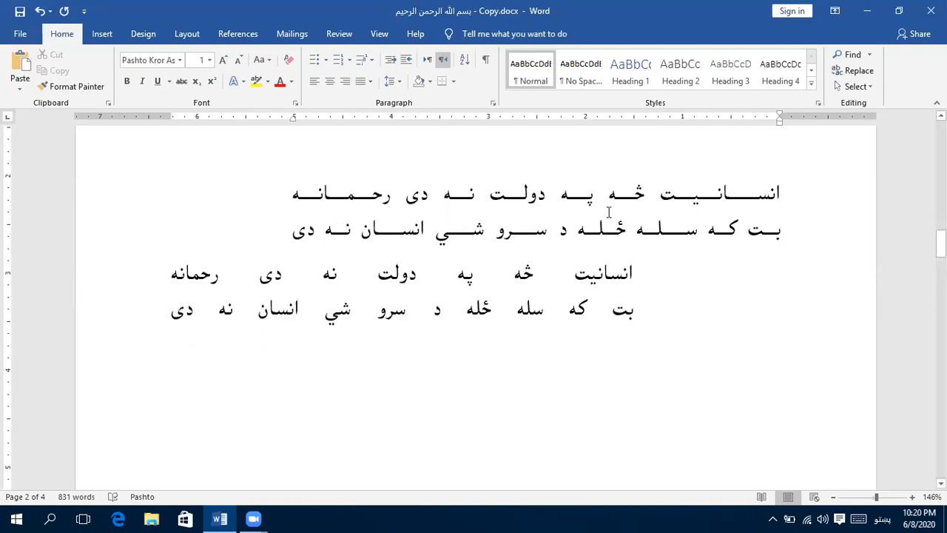
- Copy the two staggered couplets together and paste them below the originals
left_click_drag(678, 205, 677, 315)
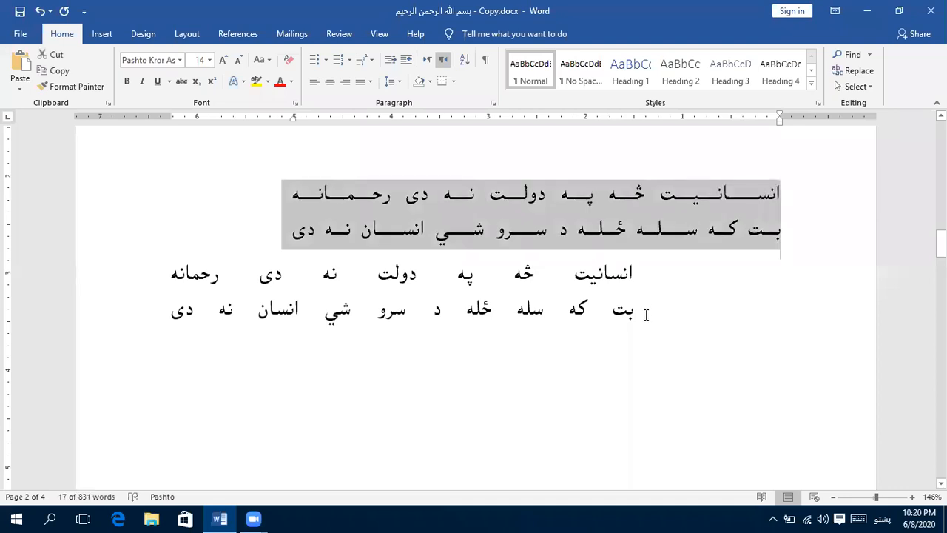
left_click(646, 314, "shift")
key("ctrl+c")
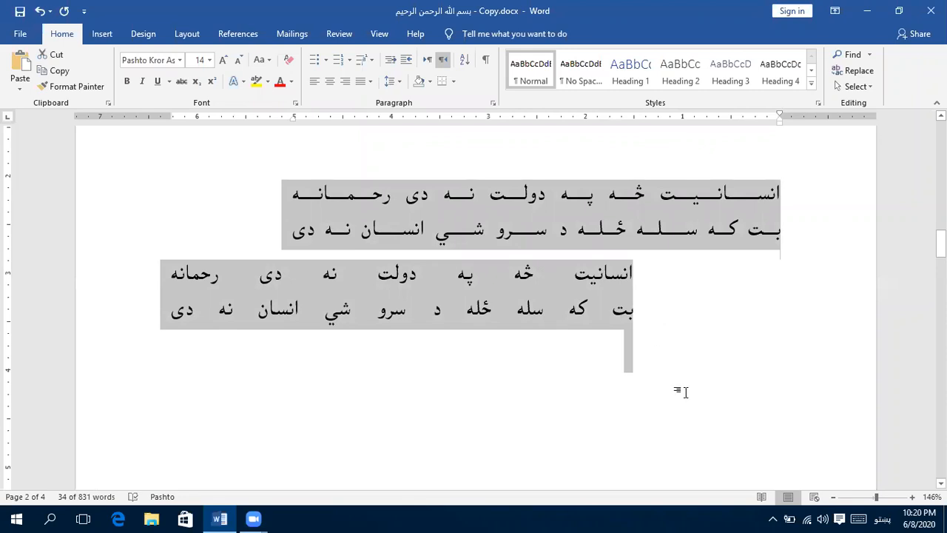
left_click(660, 378)
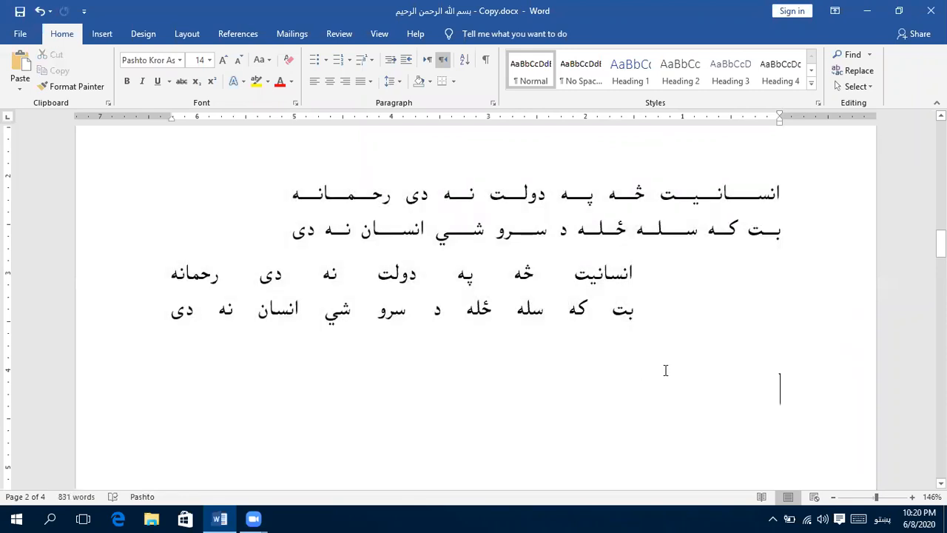
key("ctrl+v")
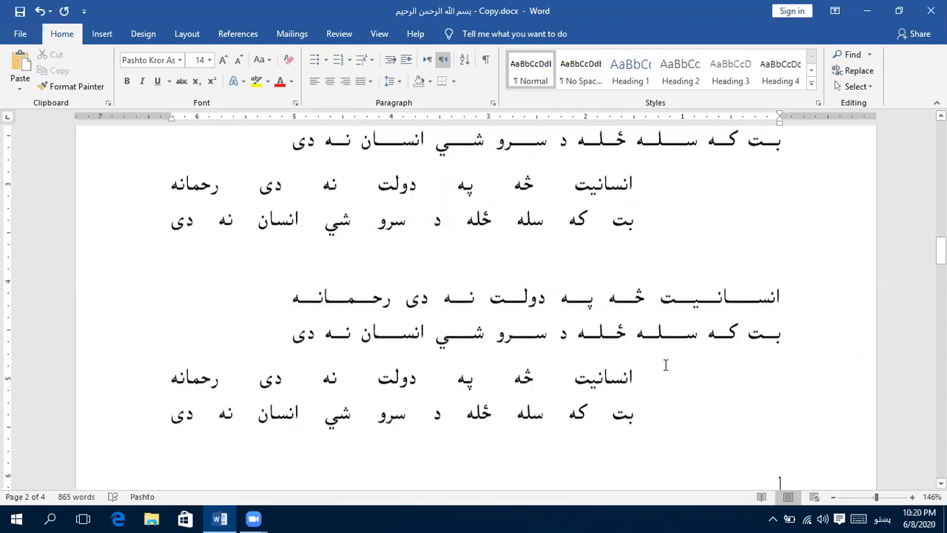
- Shrink the font size of the empty line between the original couplet pair and the pasted pair
left_click(634, 306)
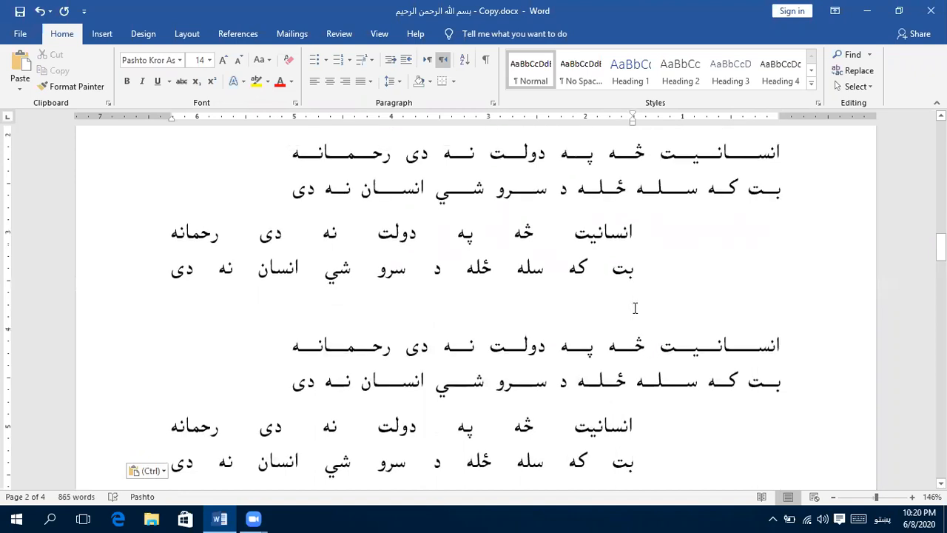
key("ctrl+bracketleft")
key("ctrl+bracketleft")
key("ctrl+bracketleft")
key("ctrl+bracketleft")
key("ctrl+bracketleft")
key("ctrl+bracketleft")
key("ctrl+bracketleft")
key("ctrl+bracketleft")
key("ctrl+bracketleft")
key("ctrl+bracketleft")
key("ctrl+bracketleft")
key("ctrl+bracketleft")
key("ctrl+bracketleft")
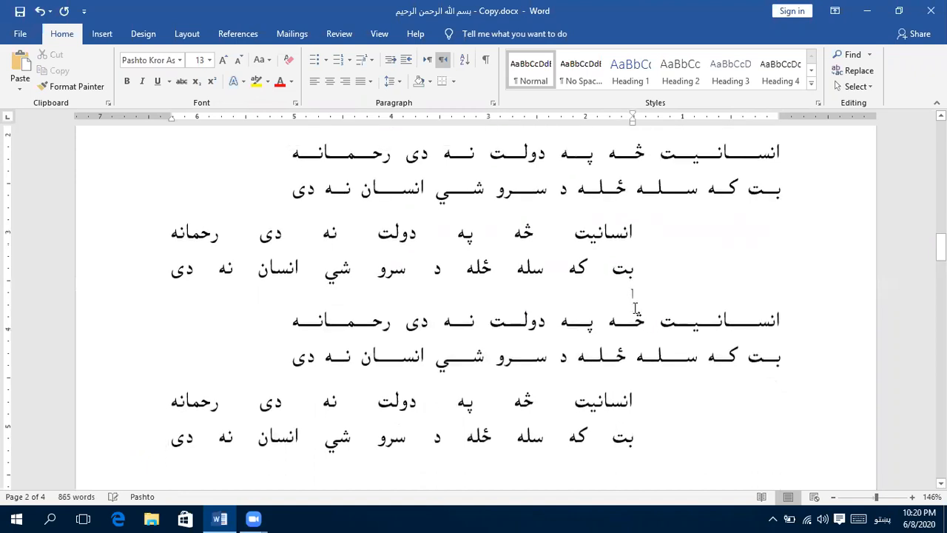
- Add the centered title "انسانیت" on the empty line above the first couplet
scroll(645, 332, "up", 3)
left_click(619, 209)
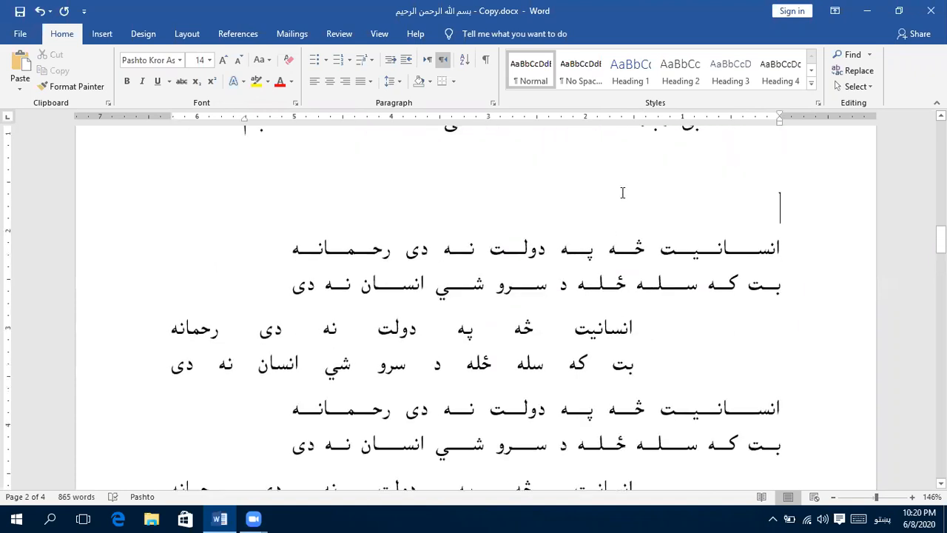
type("ق")
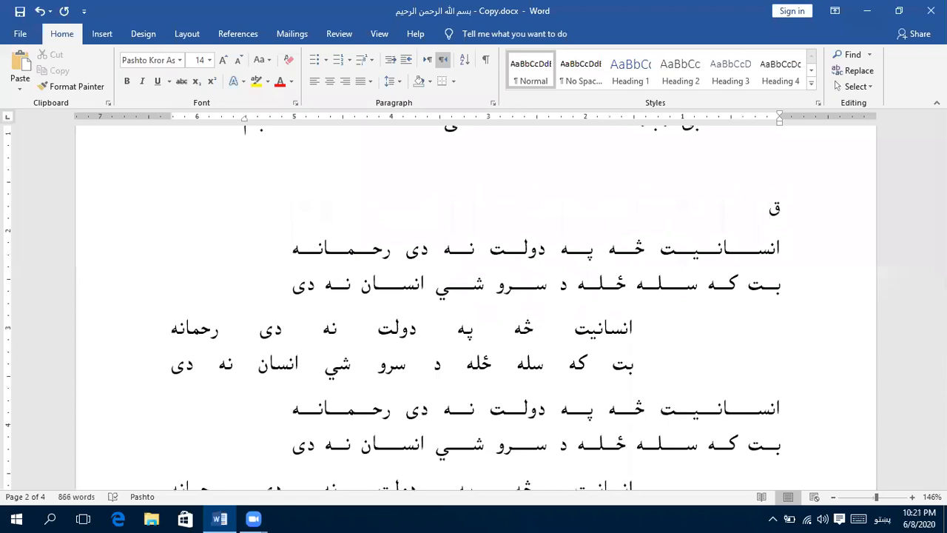
key("BackSpace")
type("انسانیت")
key("ctrl+e")
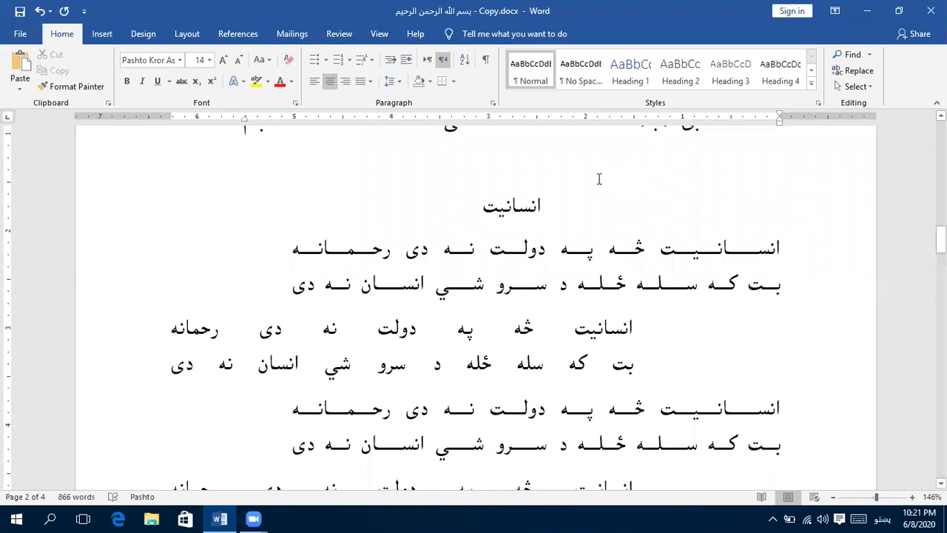
- Format the title "انسانیت" in the Pashto {Narange} font at size 17
double_click(501, 208)
left_click(179, 59)
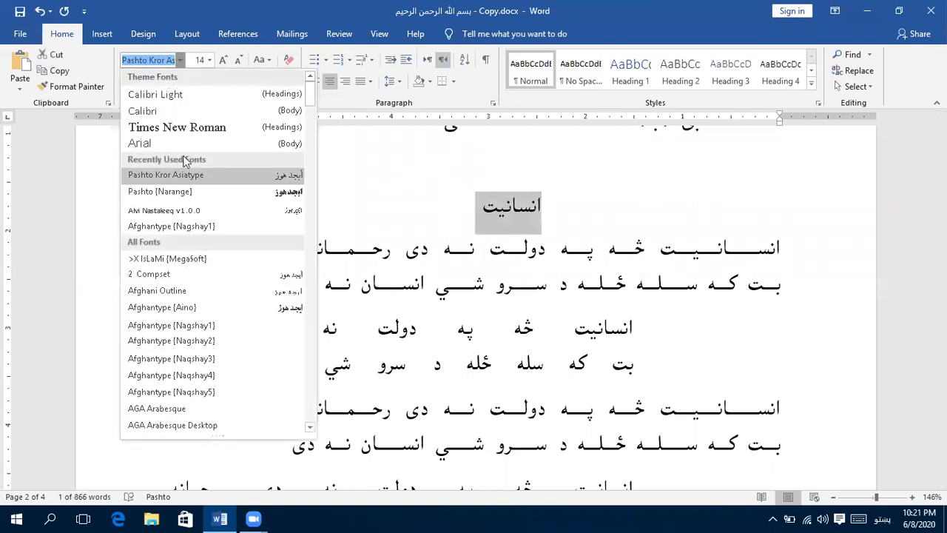
left_click(200, 195)
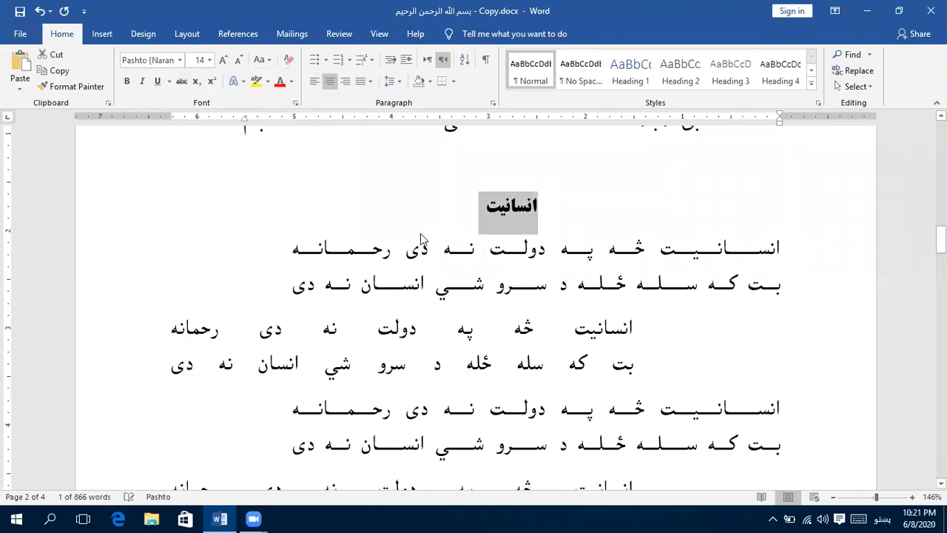
key("ctrl+bracketright")
key("ctrl+bracketright")
key("ctrl+bracketright")
key("ctrl+bracketright")
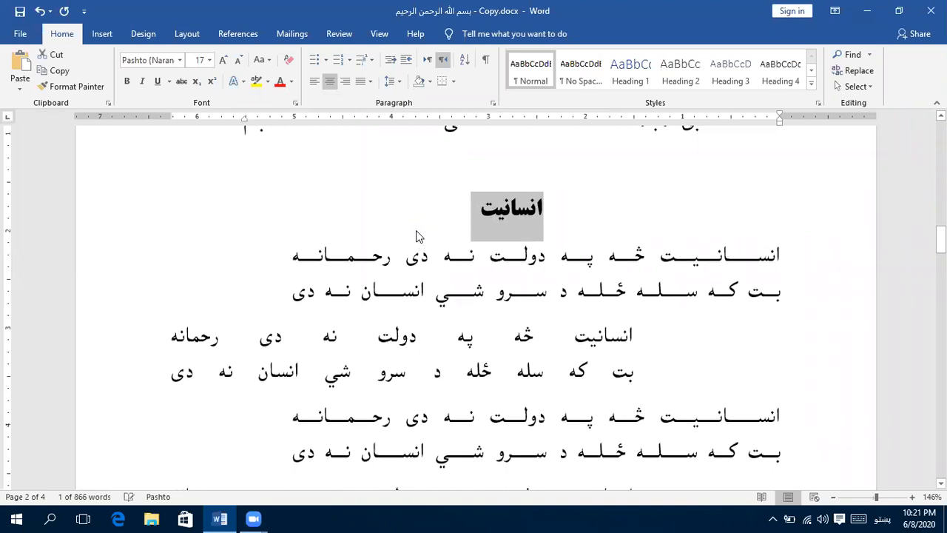
left_click(495, 304)
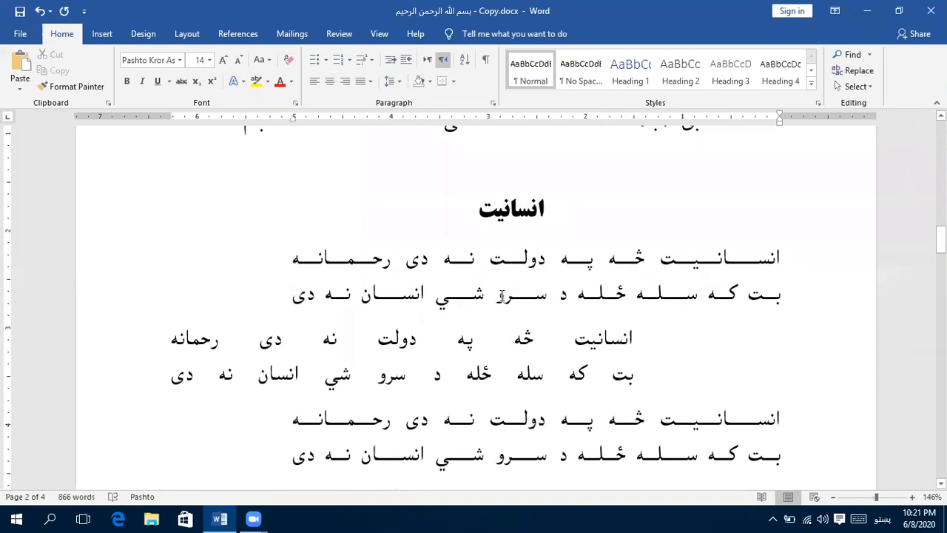
scroll(479, 262, "down", 2)
scroll(480, 262, "up", 1)
scroll(479, 263, "down", 4)
scroll(481, 264, "up", 4)
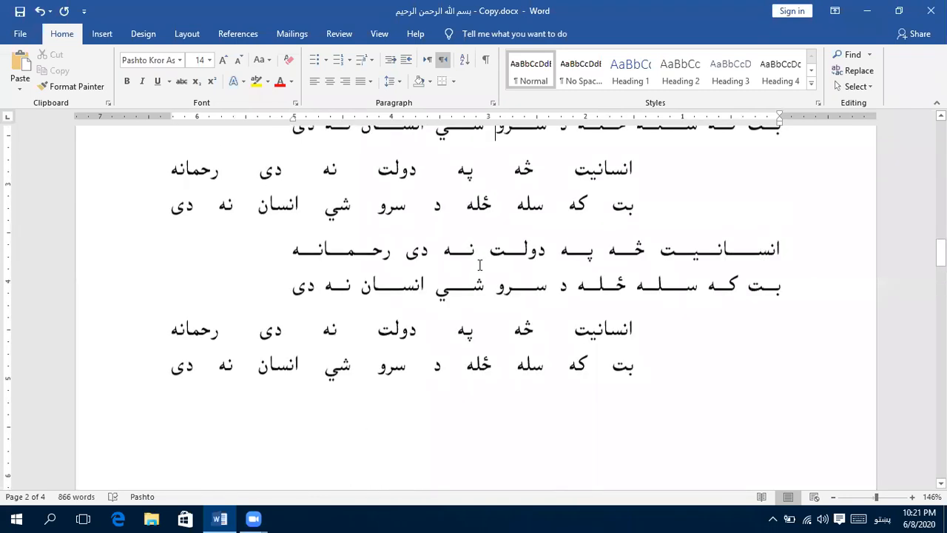
left_click_drag(775, 211, 597, 372)
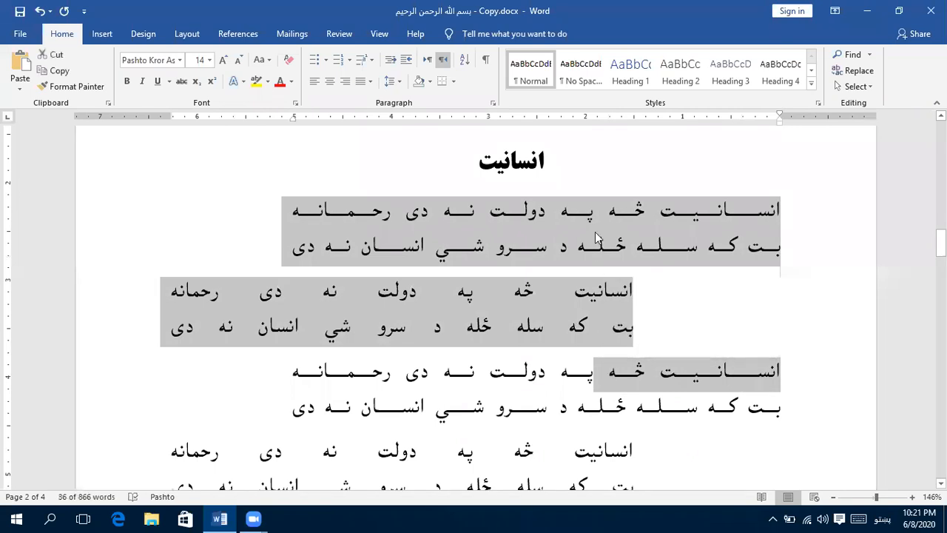
left_click(603, 238)
left_click_drag(323, 212, 662, 214)
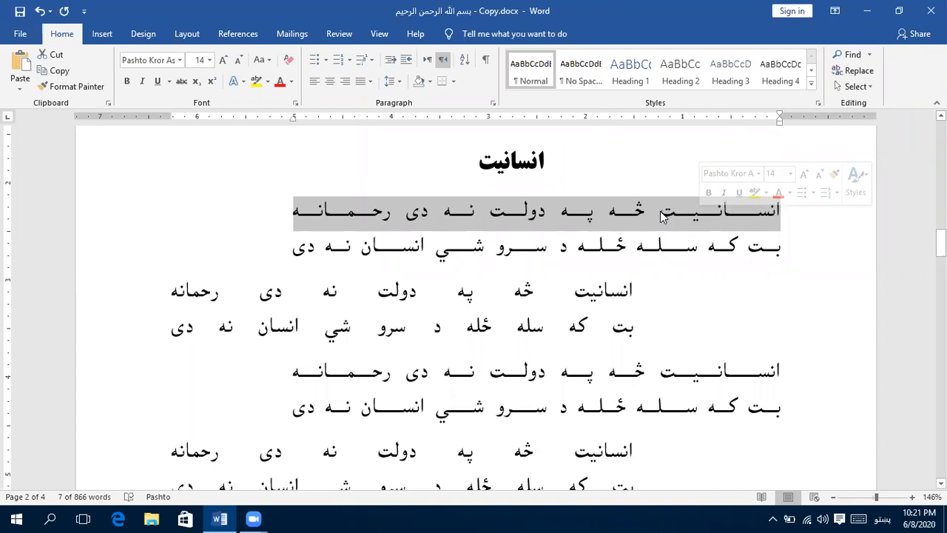
- Replace the first line of the upper indented couplet with "قناعت مې تر خرقې لاندې اطلس دی"
double_click(588, 299)
left_click(173, 298, "shift")
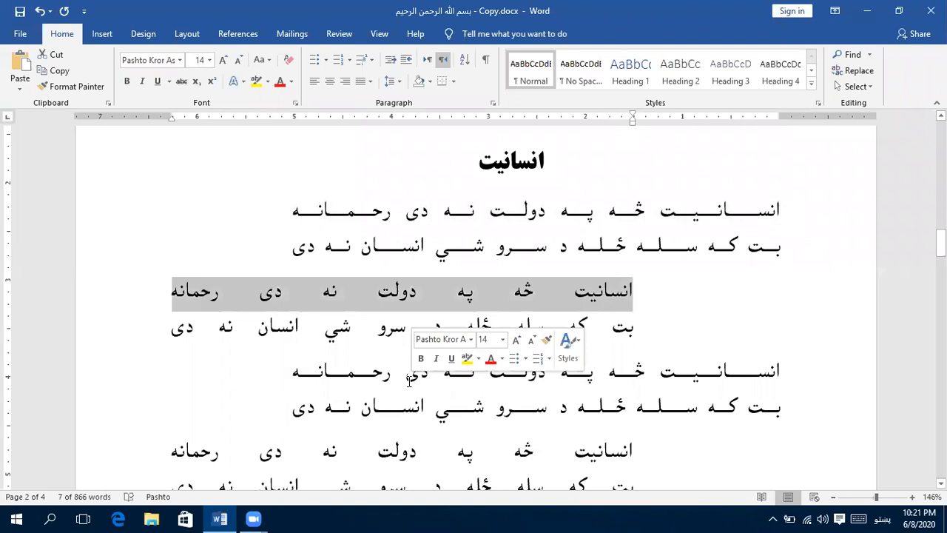
type("قناعت")
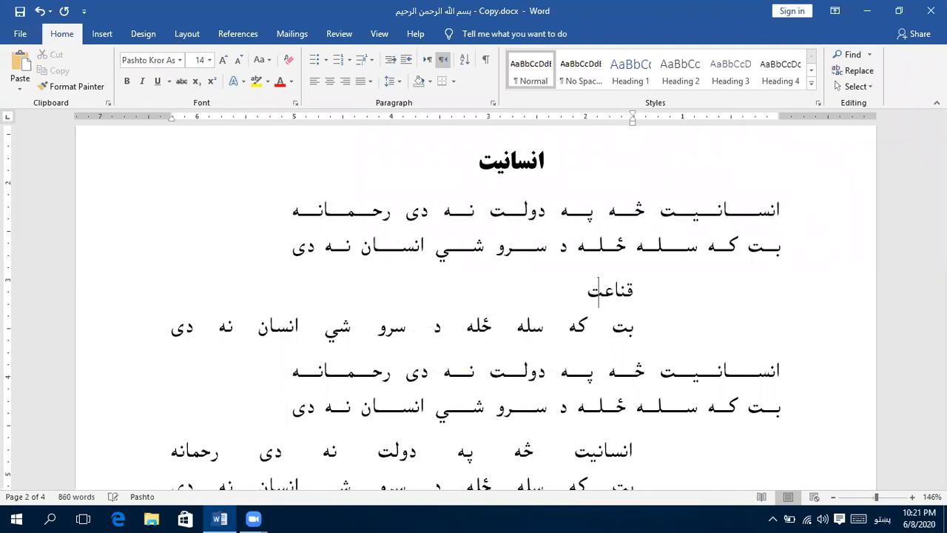
type(" مې تر خرقې")
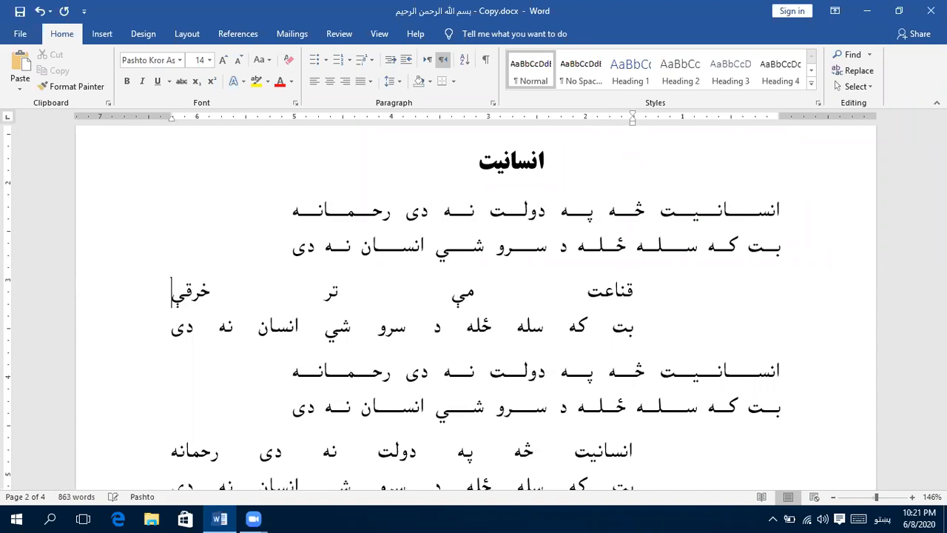
type(" لاندې")
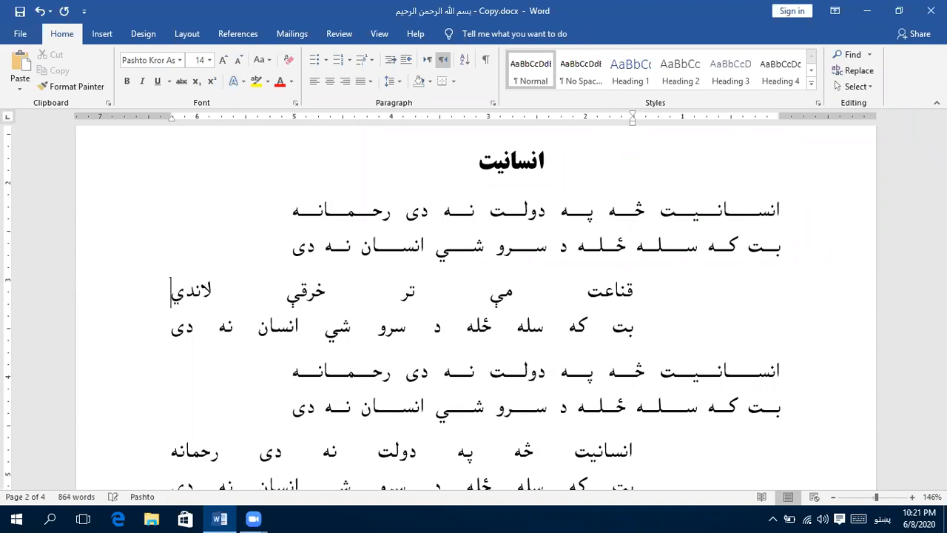
type(" اطلس دی")
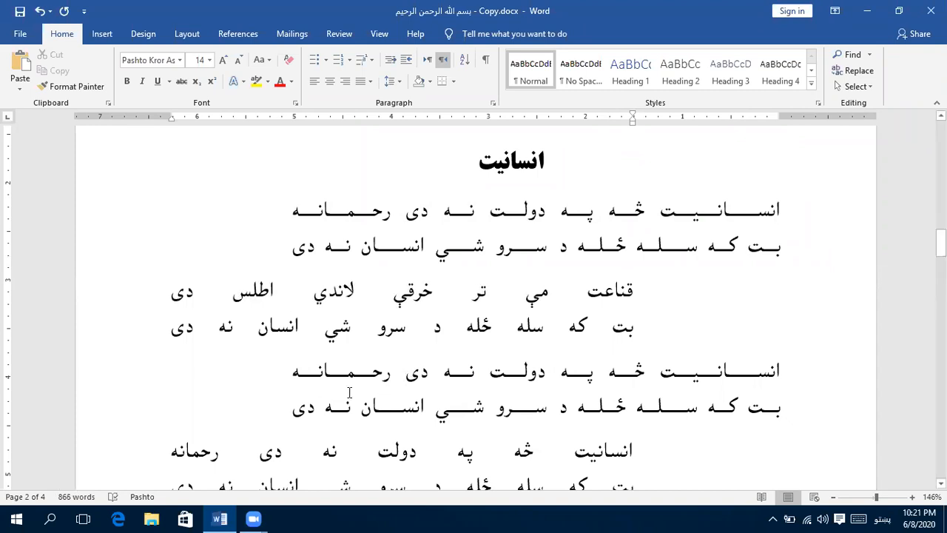
- Replace the second line of the upper indented couplet with "پټ د درست جهان بادشاه ظاهر ګدا يم"
double_click(626, 328)
left_click(189, 330, "shift")
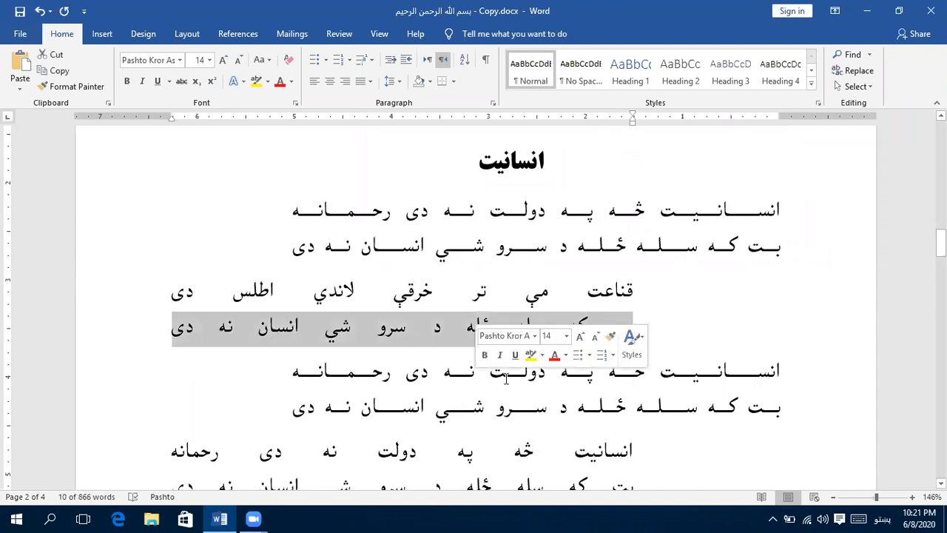
type("پ")
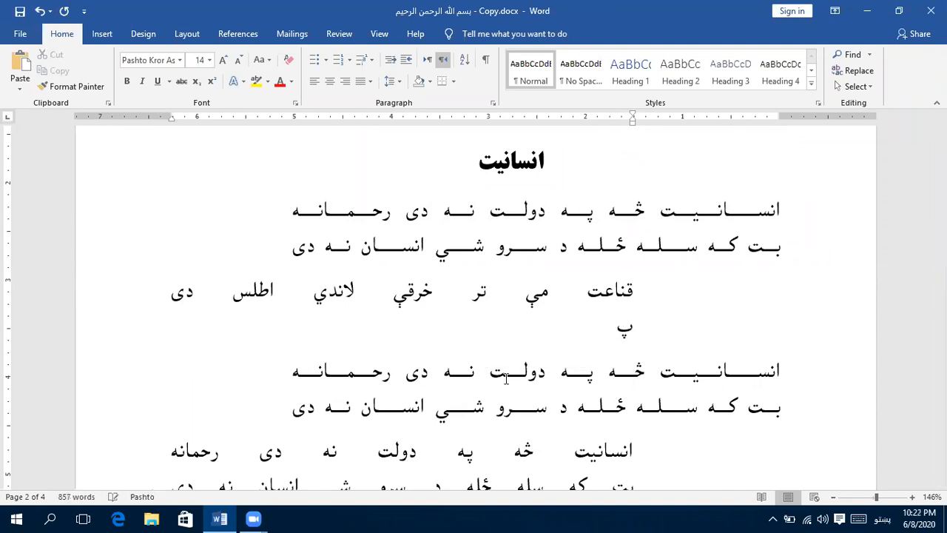
type("ټ د درست جهان")
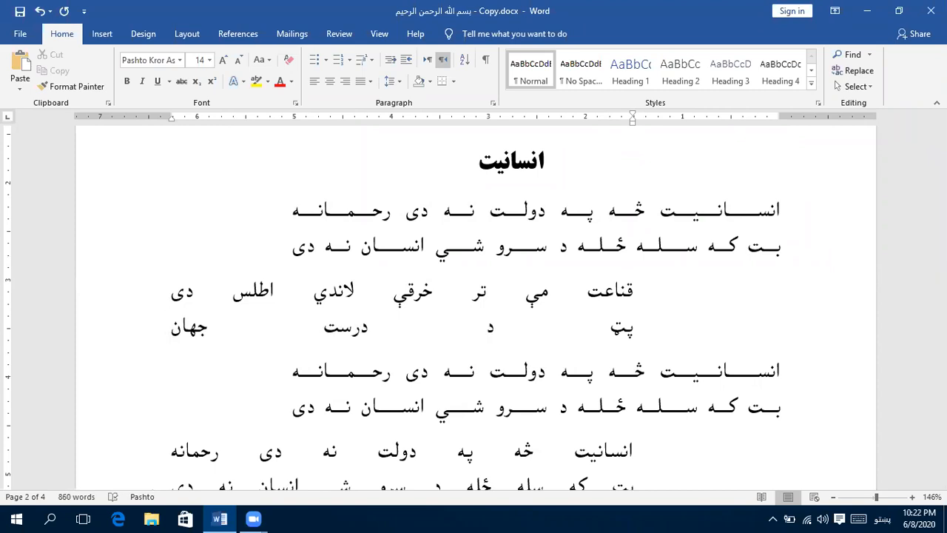
type(" بادشاه")
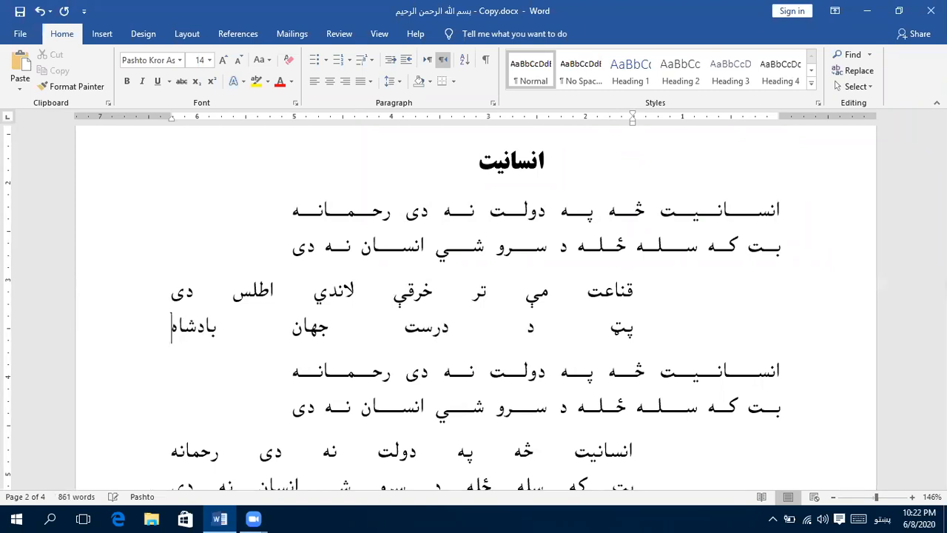
type(" ظاهر")
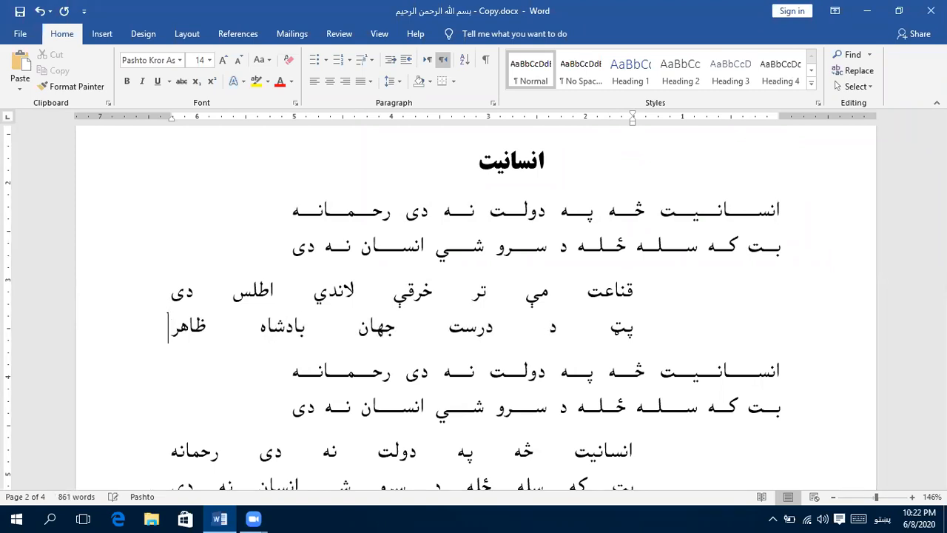
type(" گدا ی")
key("BackSpace")
type("يم")
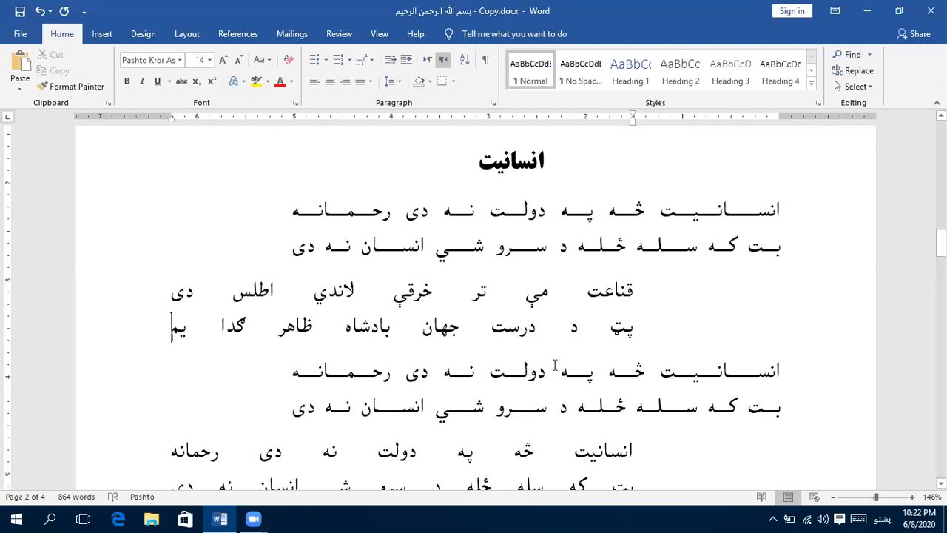
- Review the layout of the staggered couplets and the bold couplets that follow, up to the "عقائد په پشتو ژبه" heading
scroll(566, 377, "down", 3)
scroll(555, 381, "up", 5)
scroll(546, 383, "down", 3)
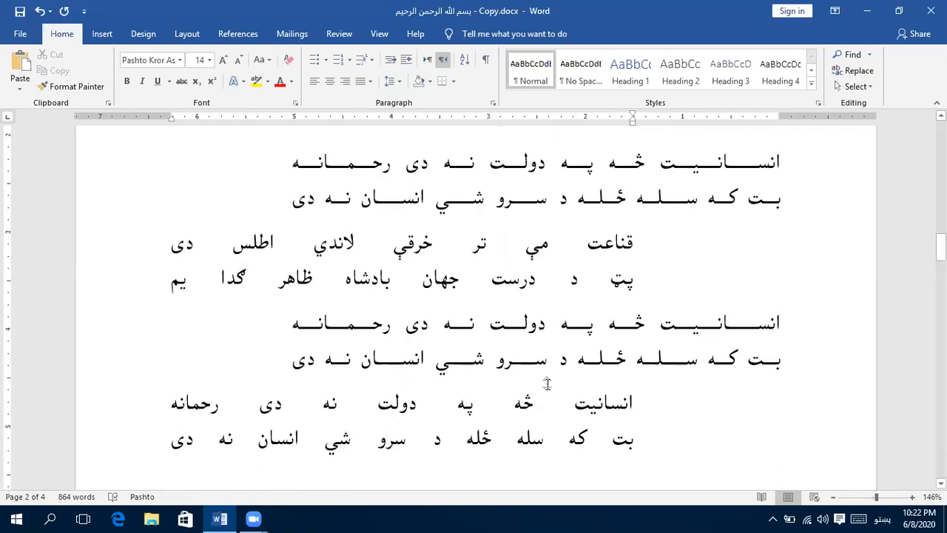
scroll(544, 383, "up", 2)
scroll(545, 382, "up", 4)
scroll(546, 382, "down", 2)
scroll(546, 383, "down", 3)
scroll(574, 282, "down", 2)
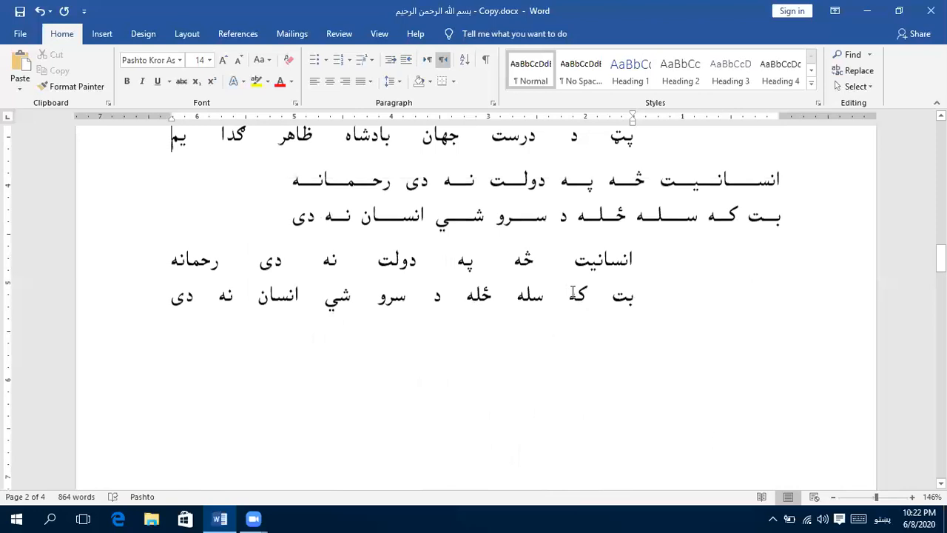
scroll(573, 292, "down", 1)
scroll(573, 292, "down", 5)
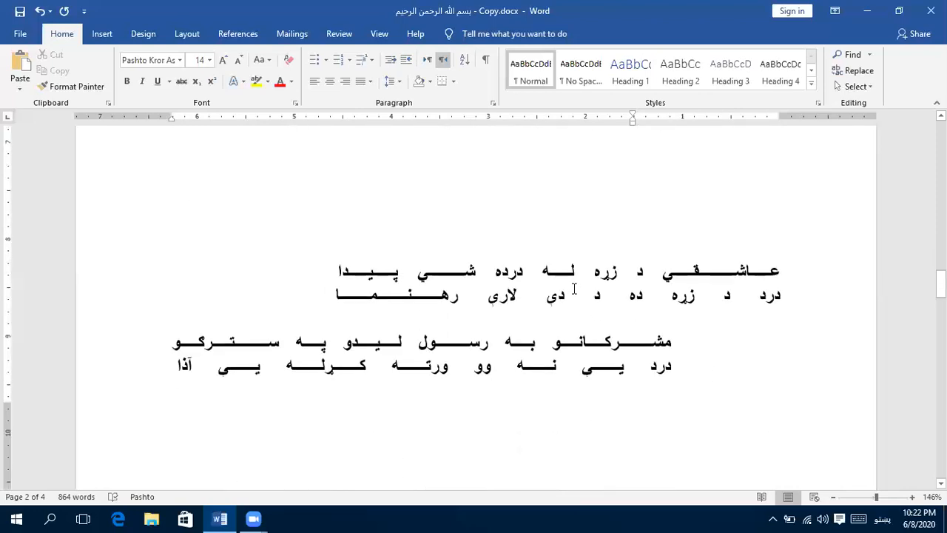
scroll(573, 289, "down", 1)
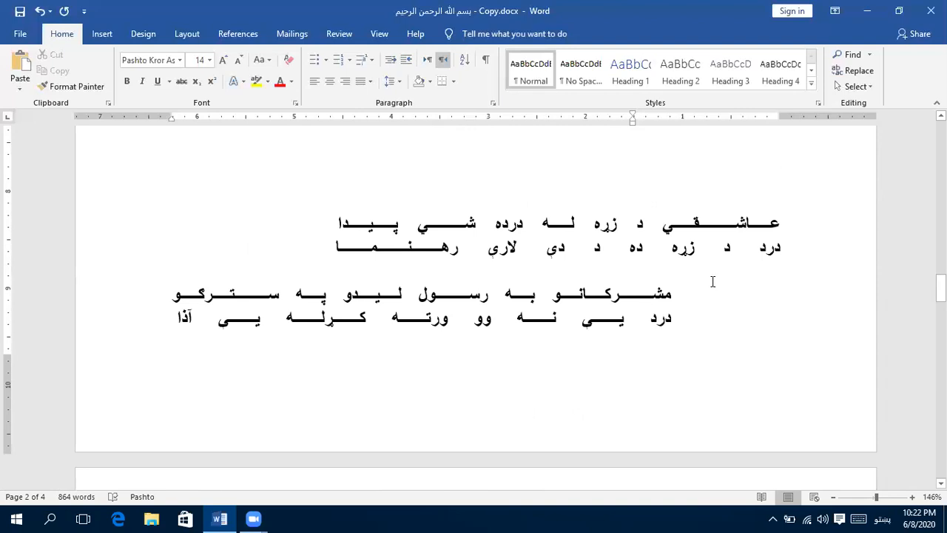
scroll(712, 281, "down", 4)
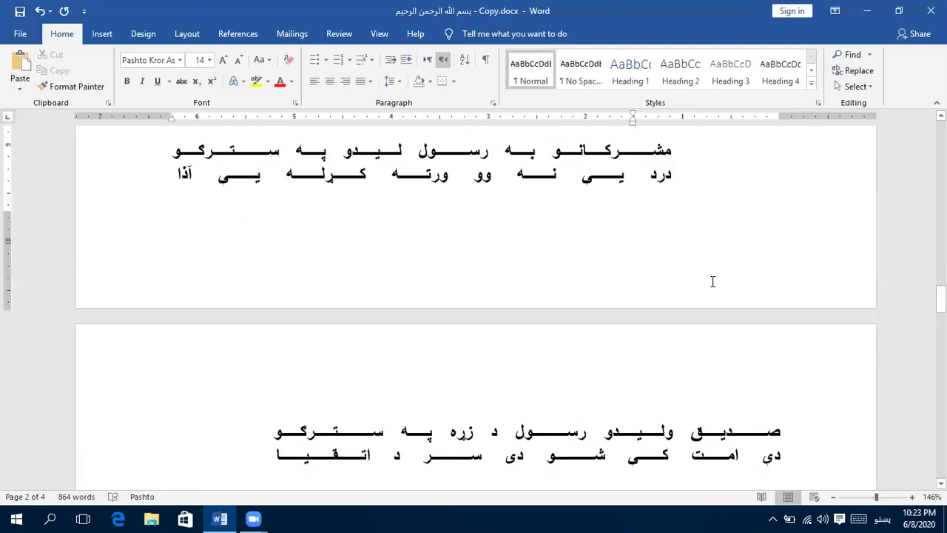
scroll(712, 281, "down", 1)
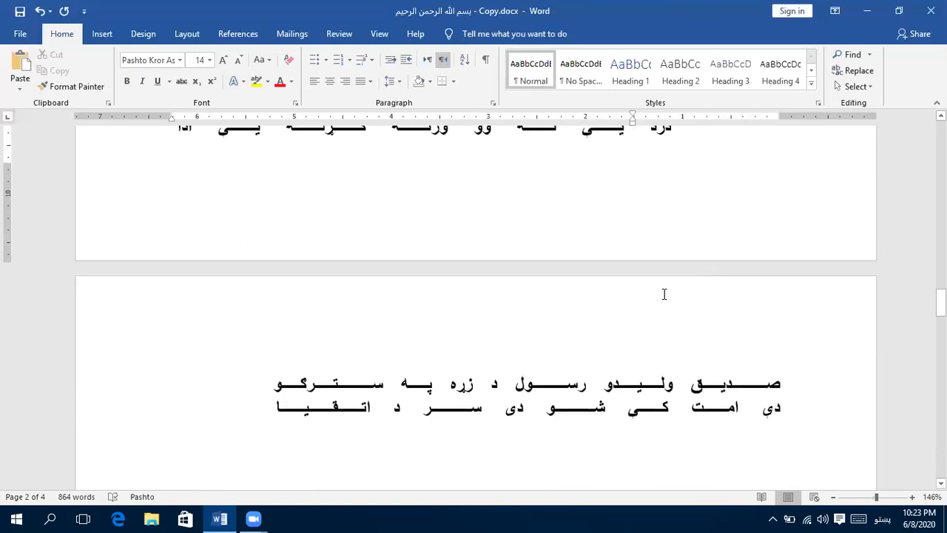
scroll(665, 292, "up", 7)
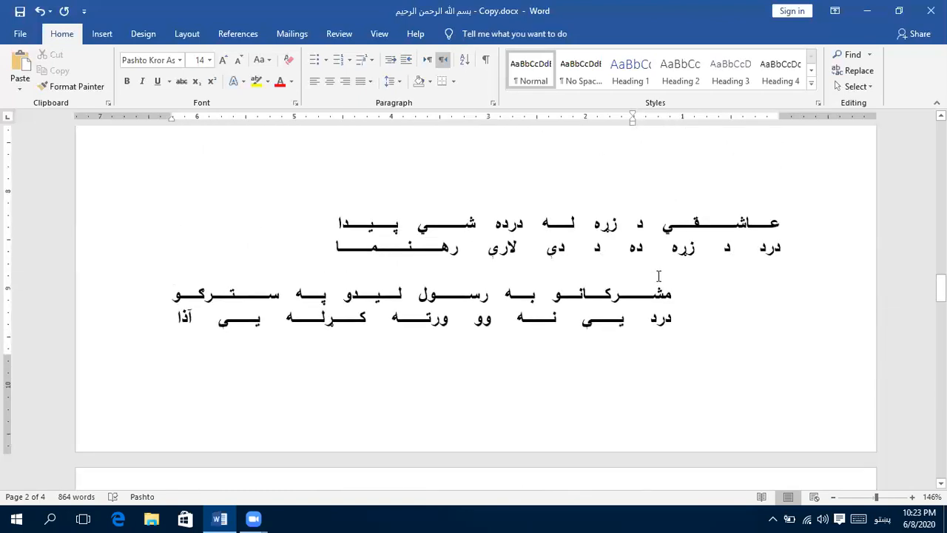
scroll(659, 276, "down", 3)
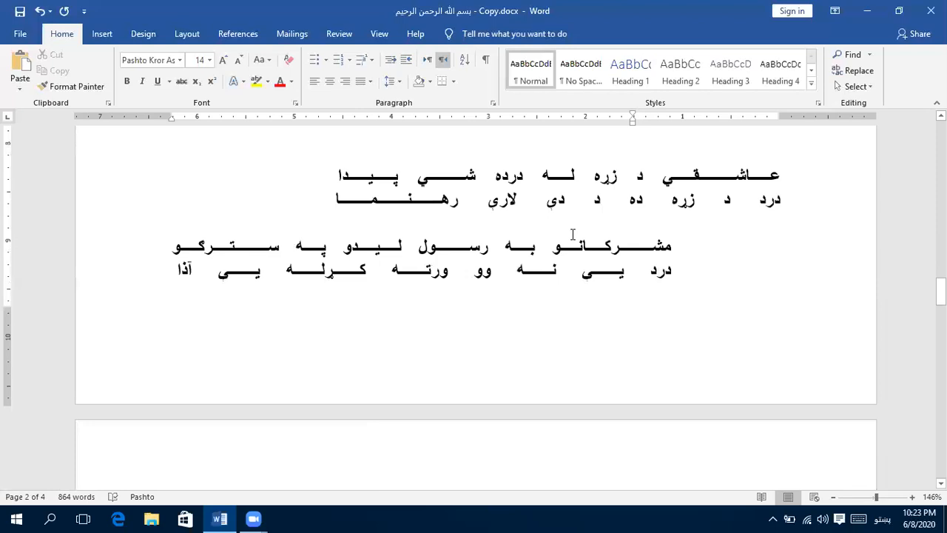
scroll(573, 237, "down", 8)
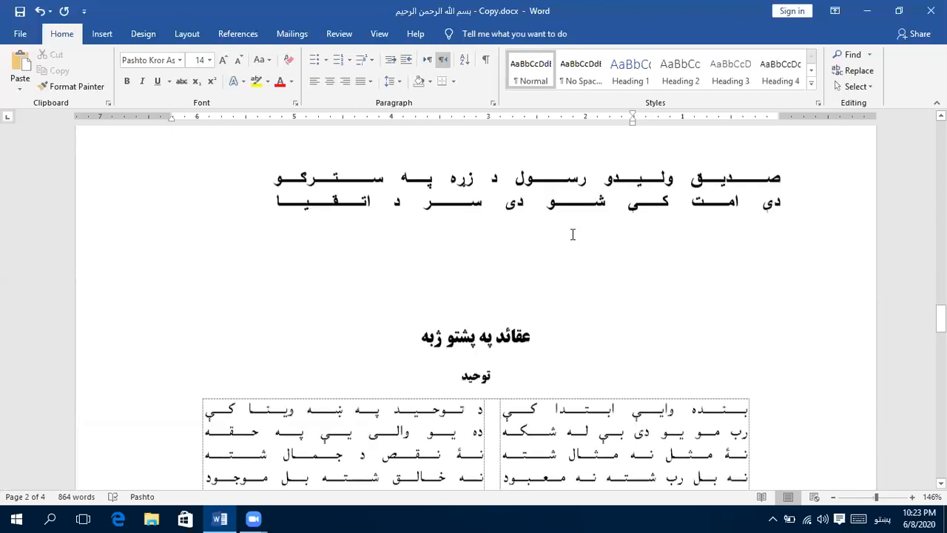
- Add an empty line below the bold couplet on page 3 and insert a table with three columns and two rows
scroll(584, 266, "up", 1)
left_click(609, 327)
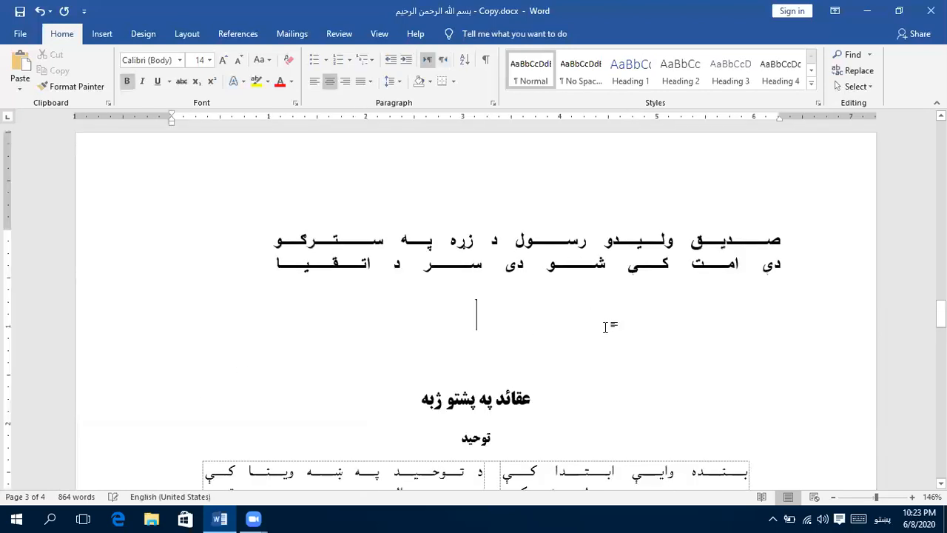
key("Return")
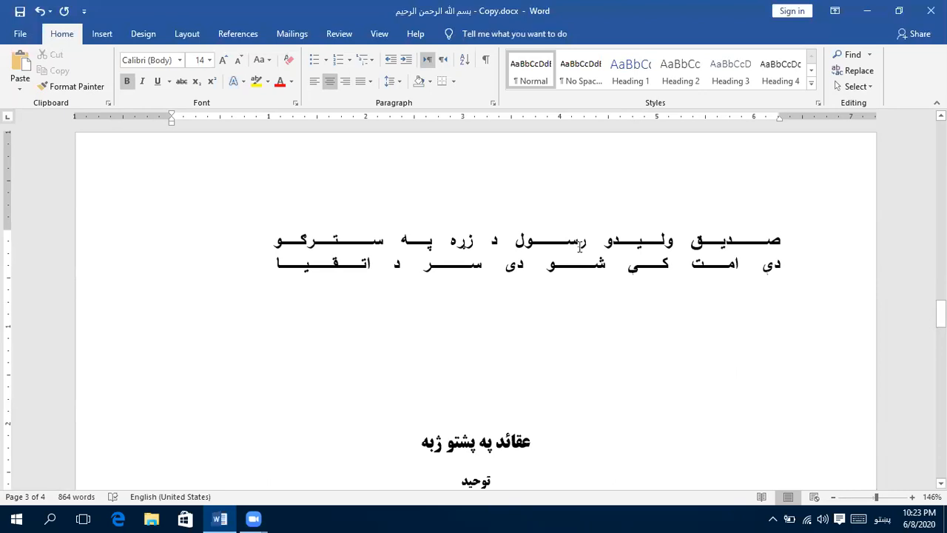
left_click(109, 35)
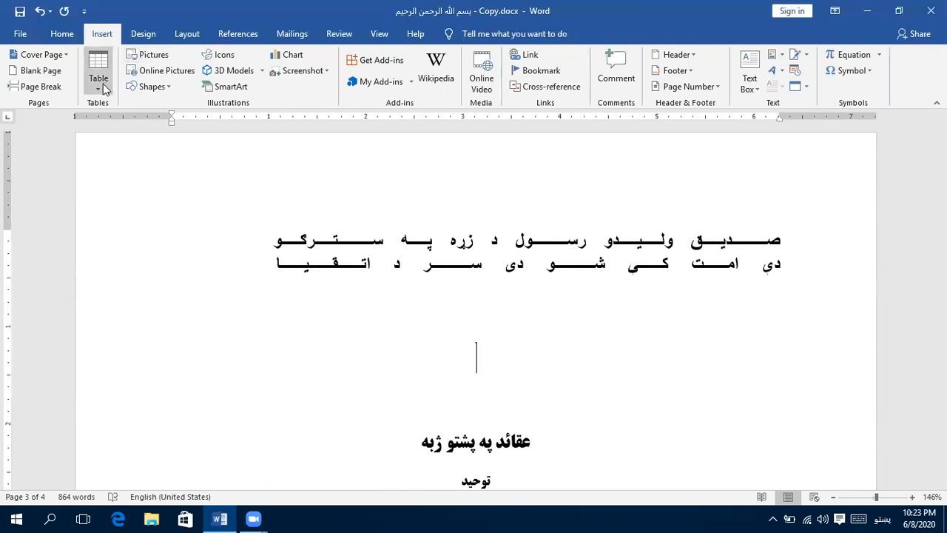
left_click(102, 89)
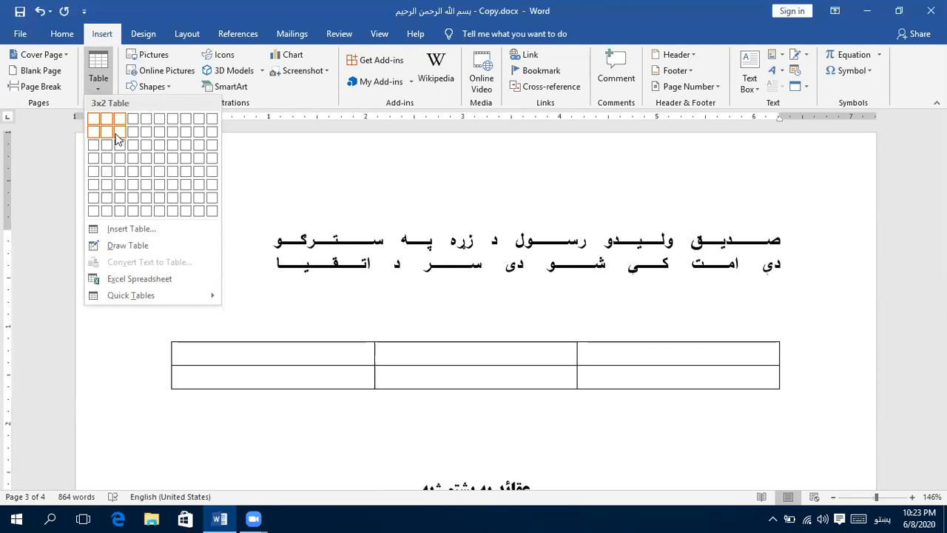
left_click(116, 139)
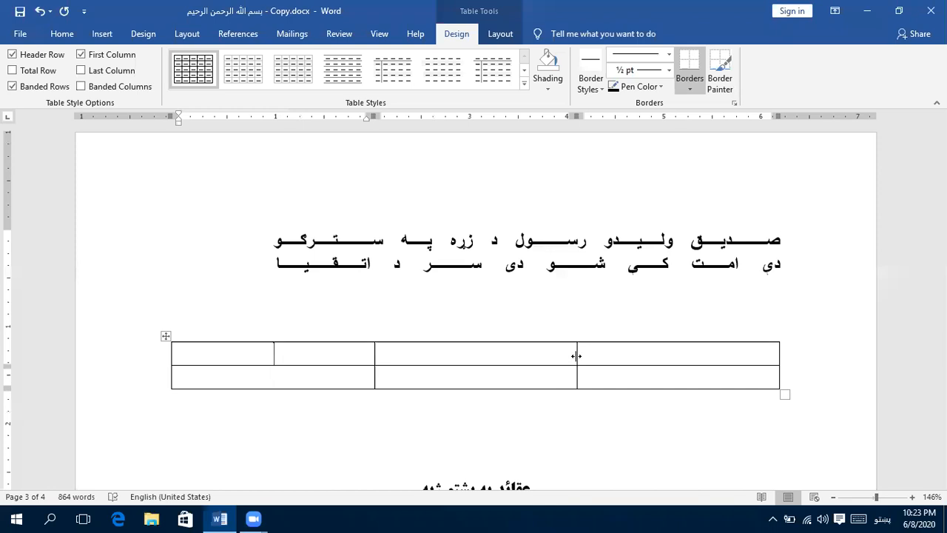
- Narrow the table's middle column to a slim gap by moving both of its borders inward, widening the two outer columns
left_click_drag(576, 356, 499, 355)
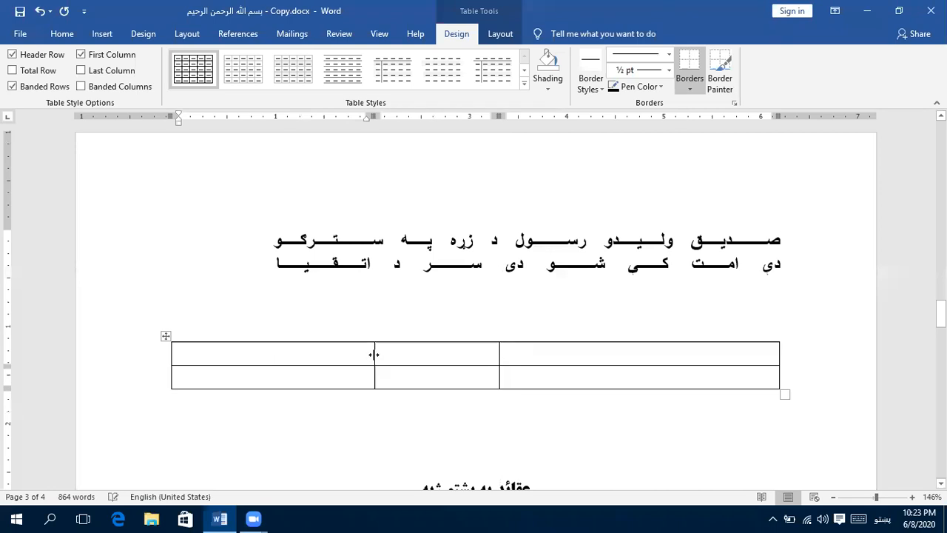
left_click(375, 355)
left_click(375, 355)
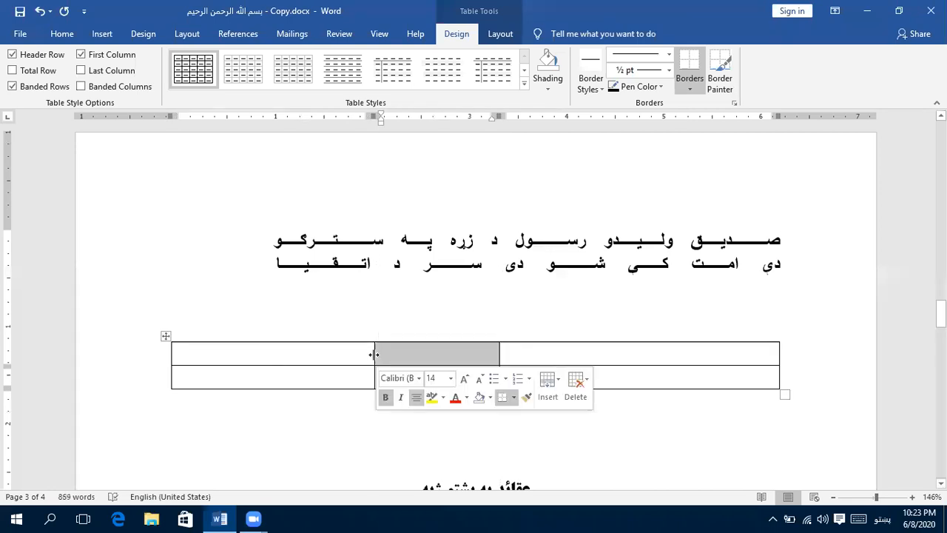
left_click(349, 355)
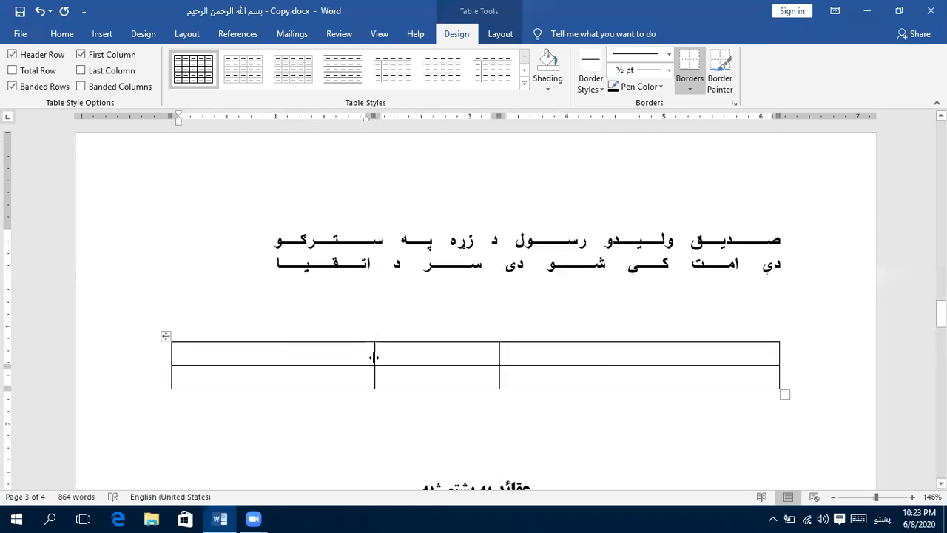
left_click_drag(375, 356, 457, 365)
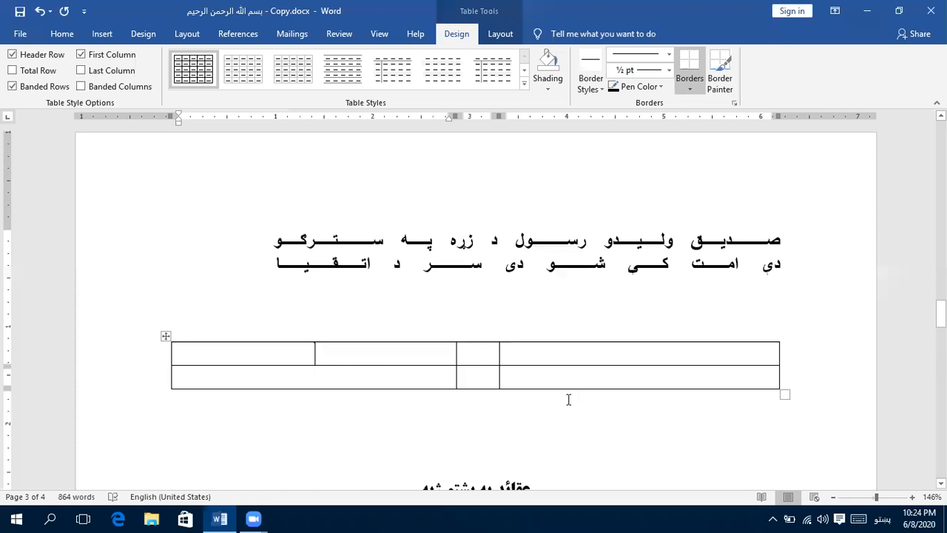
- Enter "رحمن هسې بې وقوف سوداگر نه دی" right-to-left in the second-row cell of the right column and justify it across the cell
left_click(640, 413)
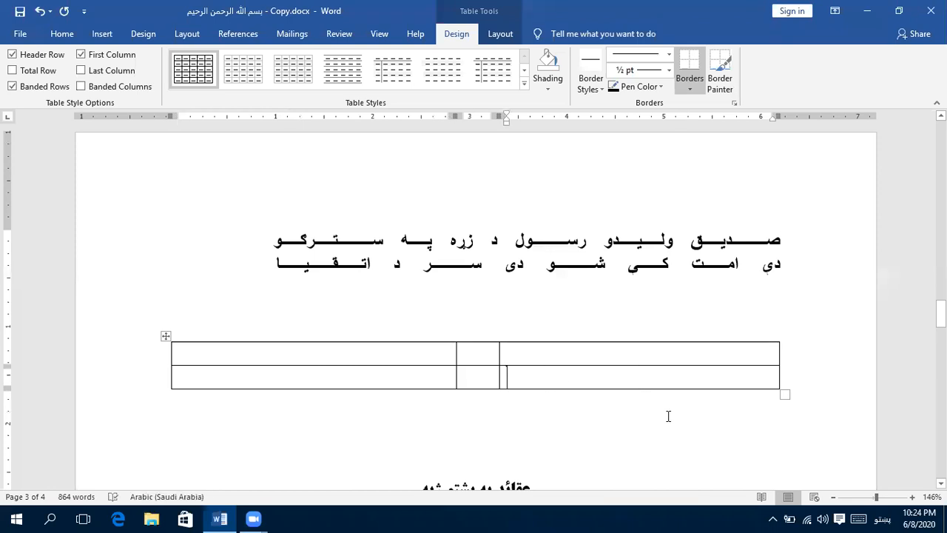
key("ctrl+Shift_R")
type("ر")
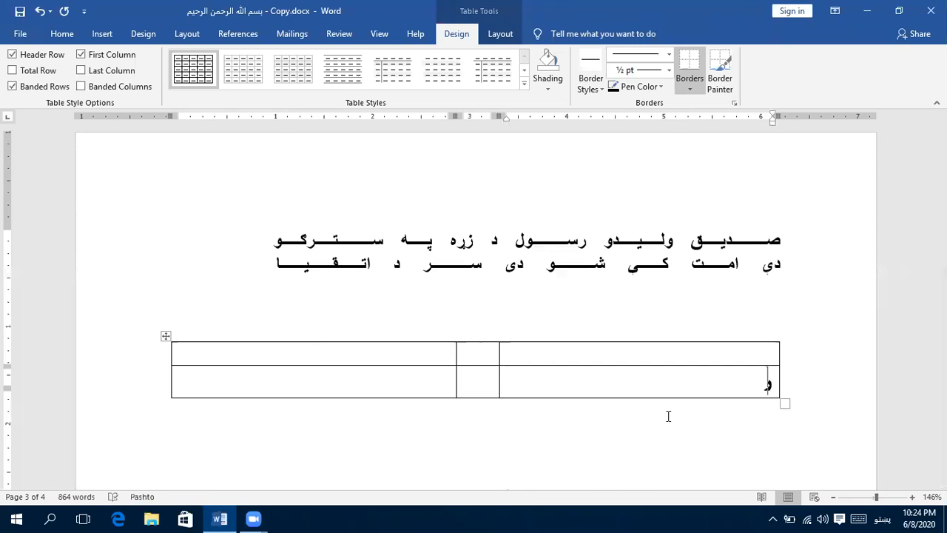
type("حمن هس")
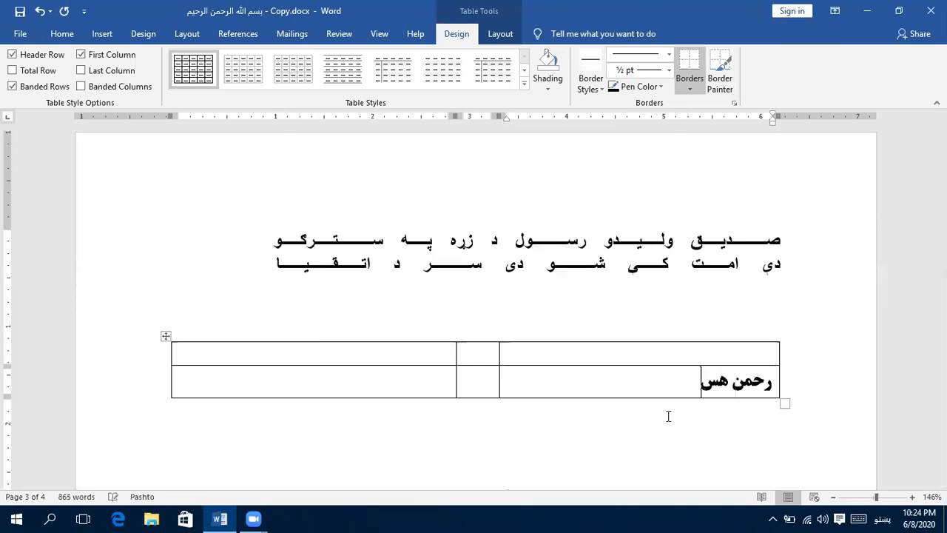
type("ي پې وقوف")
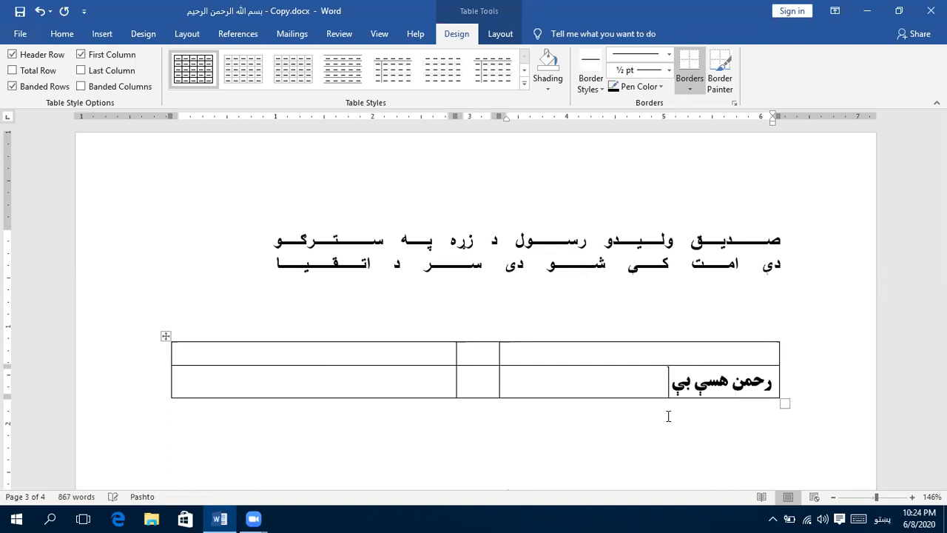
type(" سودا")
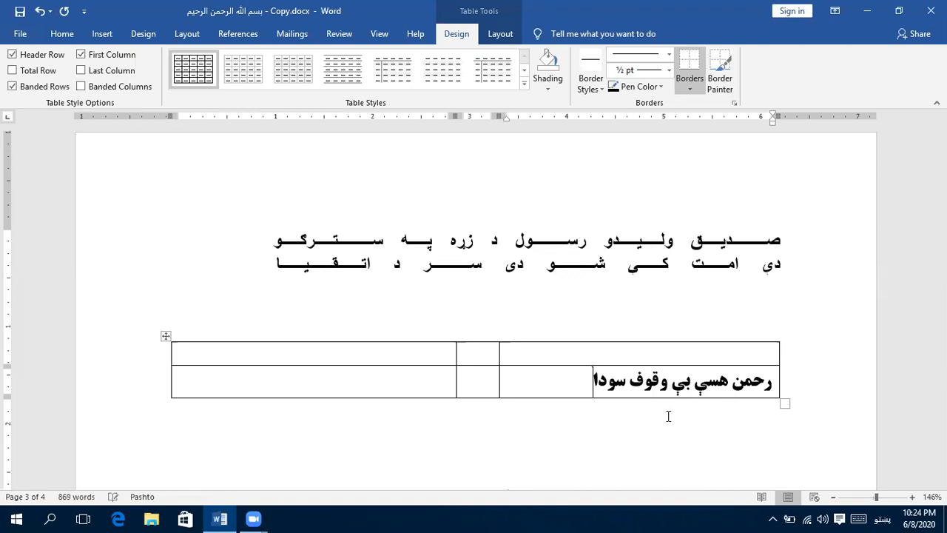
type("گر نه دي")
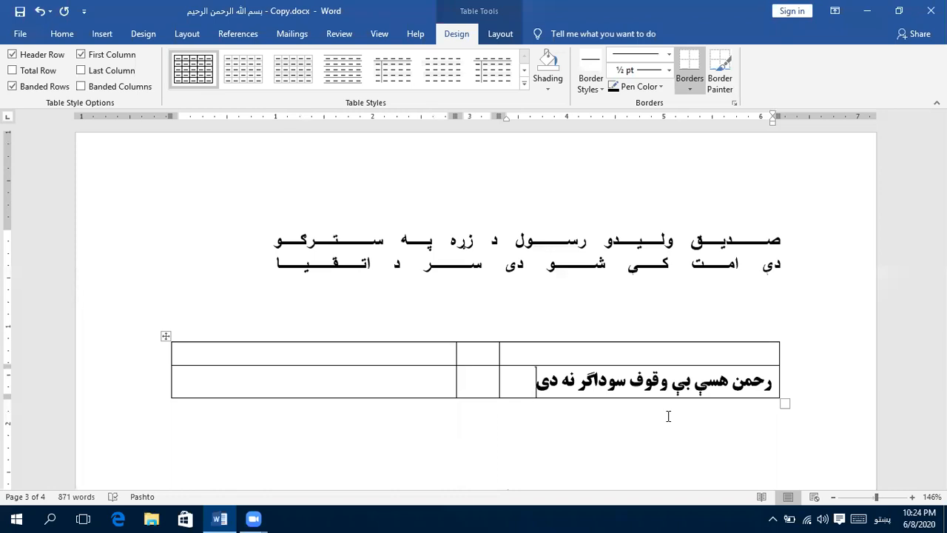
key("Return")
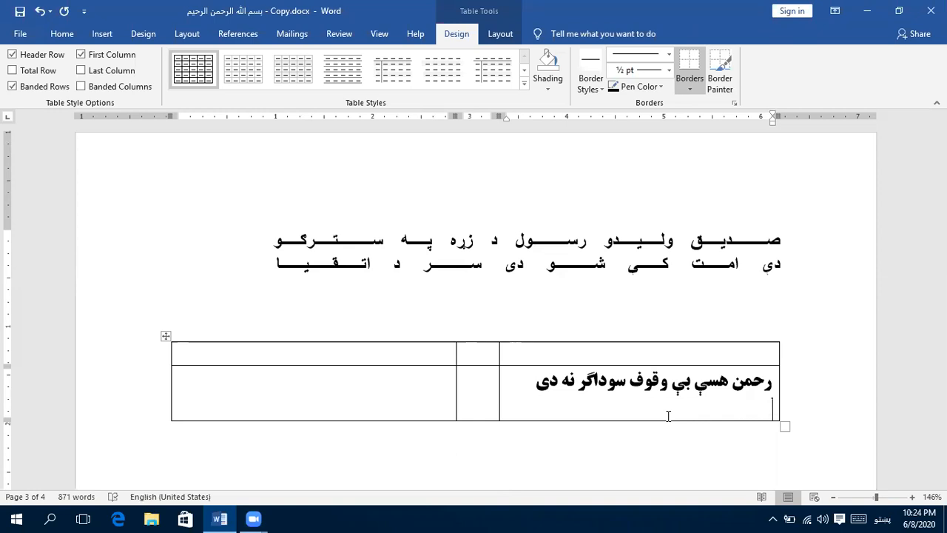
key("ctrl+j")
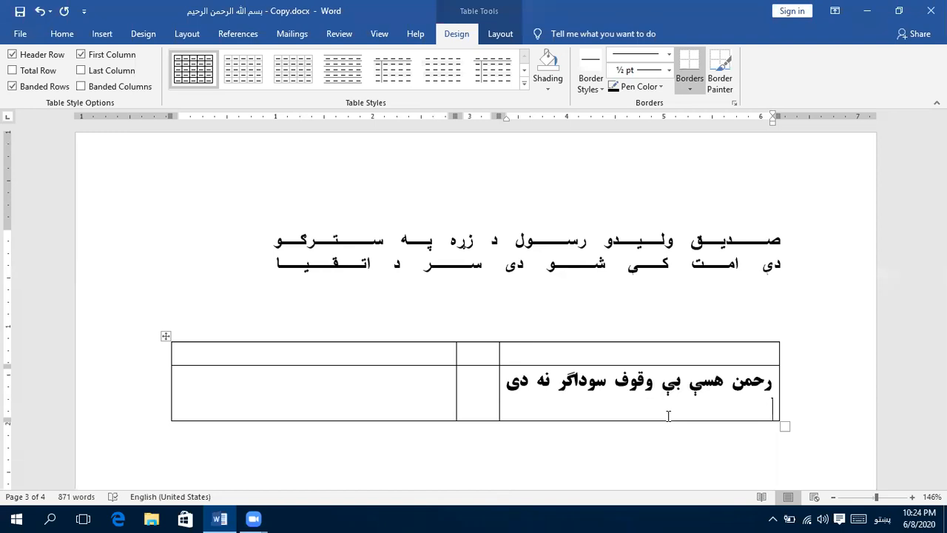
- Enter the justified right-to-left verse "چې د دین متاع بدله په دنیا که" in the second-row cell of the left column
left_click(444, 381)
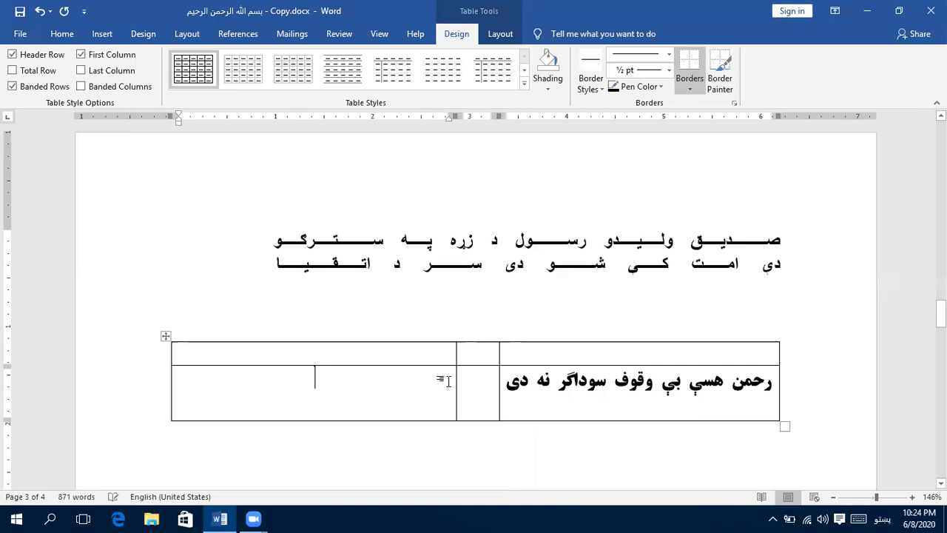
key("ctrl+j")
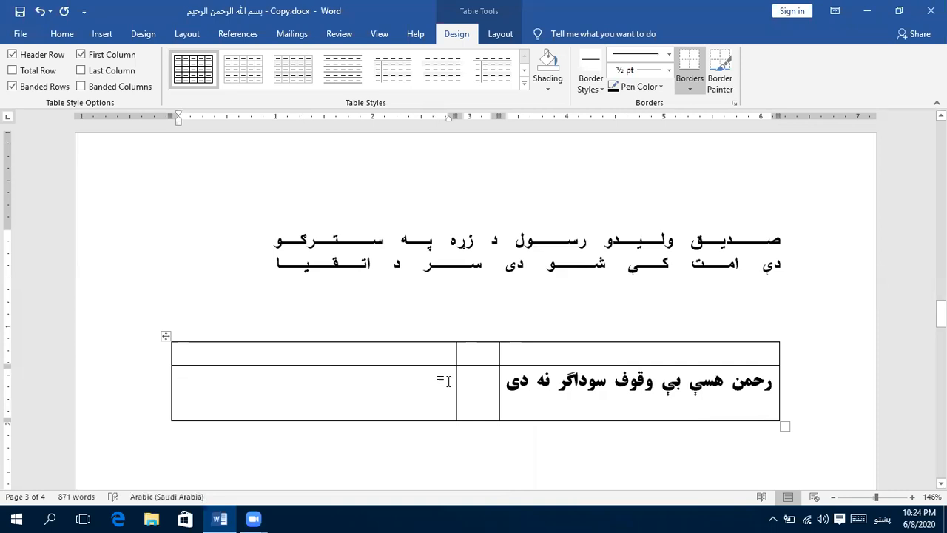
key("ctrl+Shift_R")
type("چې د دی")
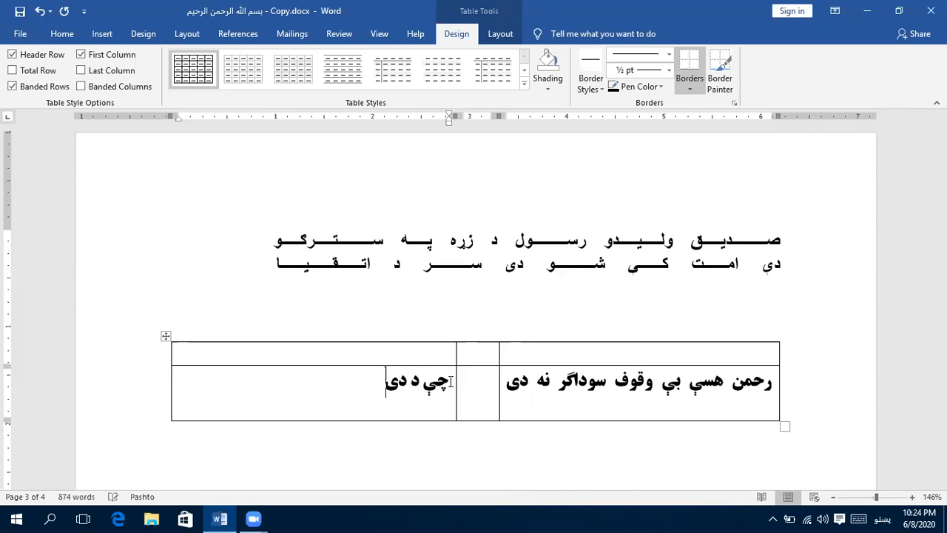
key("BackSpace")
type("ين متاع بدله")
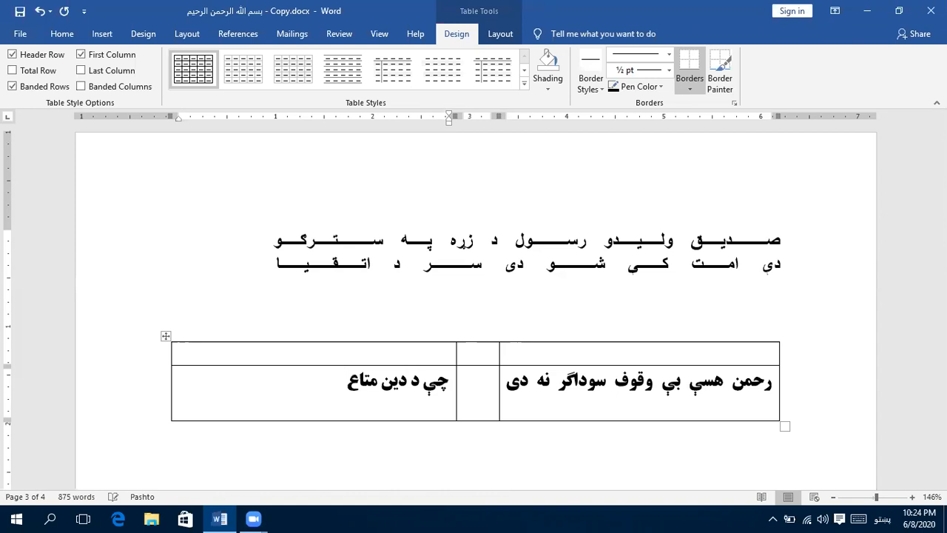
type("دنیا")
key("BackSpace")
type("ا که")
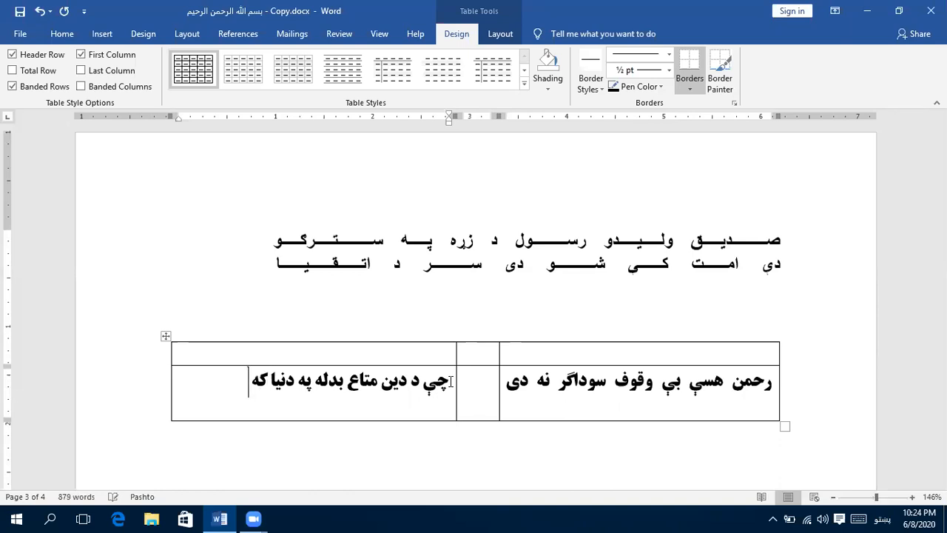
key("shift+Return")
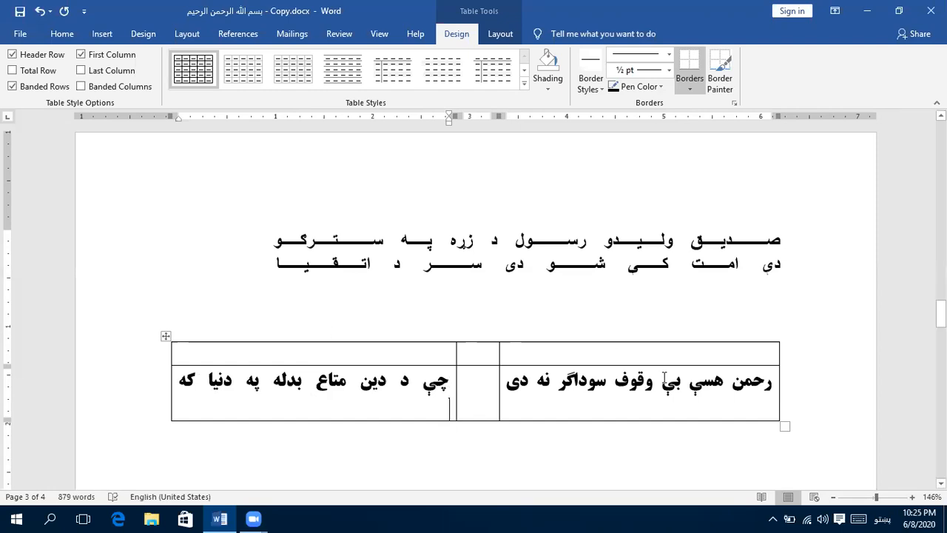
- Add three justified lines of Pashto placeholder text below the verse in the right column
left_click(726, 406)
type("بیمتبمیست")
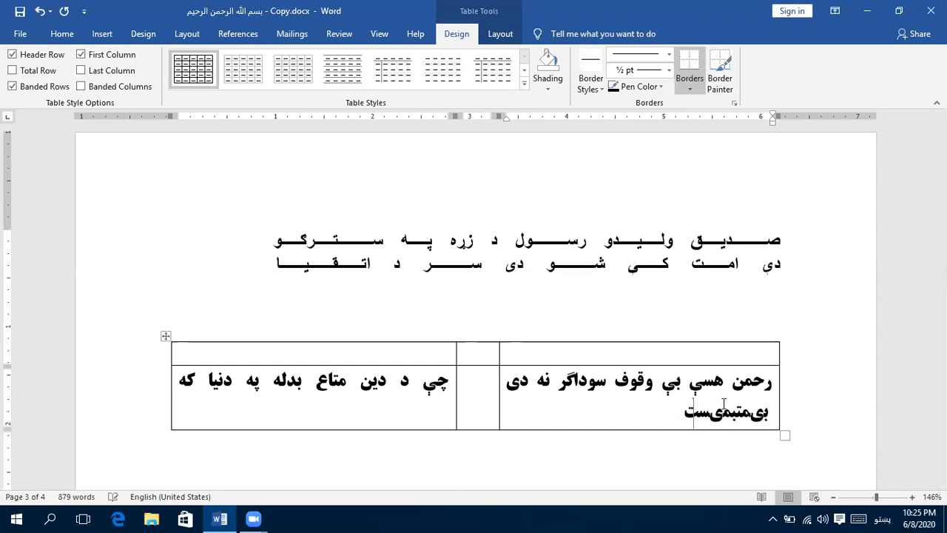
type("بمیتس بمت یت یمس")
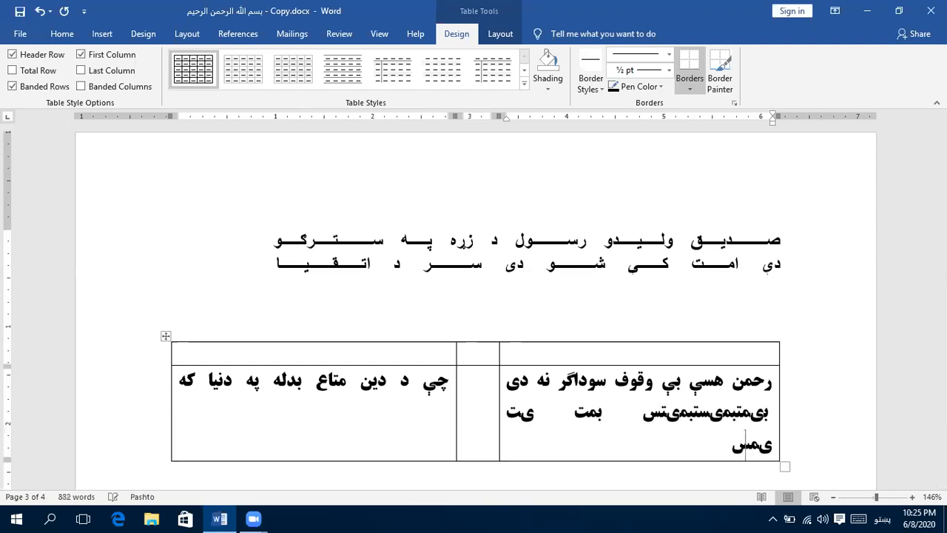
type("بت میست بمسیتبم تیمن ینسبتن میست بمنیست بمت")
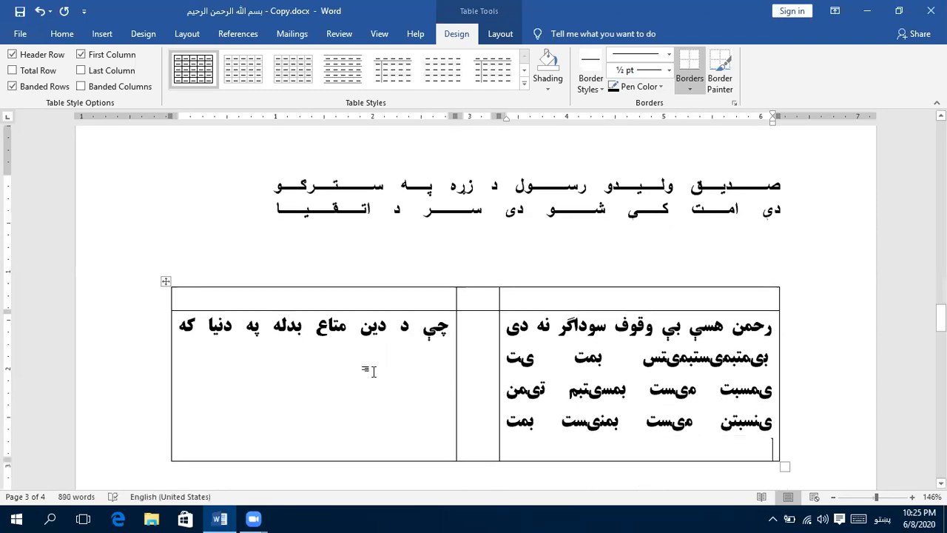
- Add three justified lines of Pashto placeholder text below the verse in the left column, ending with an empty line
left_click(446, 358)
type("تیسم بمکیست بمک")
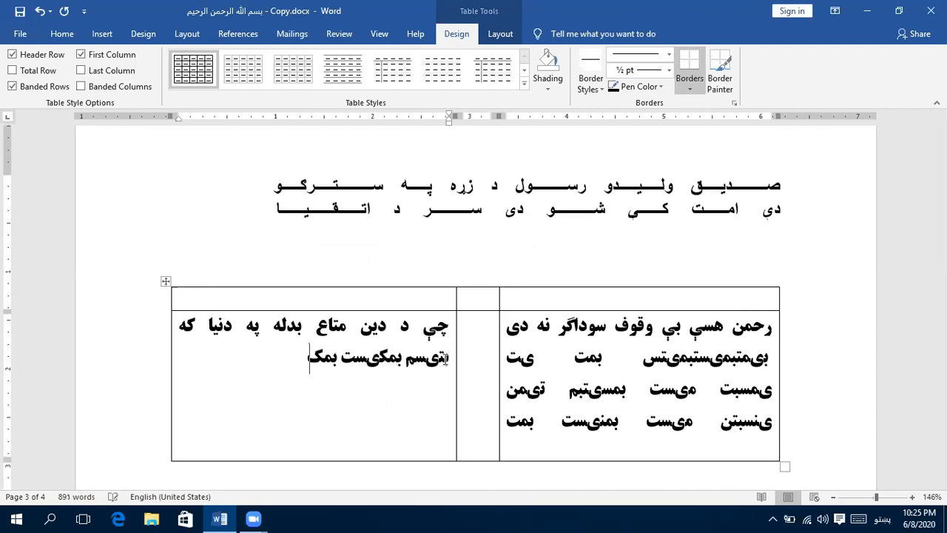
type("تی سبمت یمبت مسیت بمیست بمیتس ب ینبت میستب میت بمیتن")
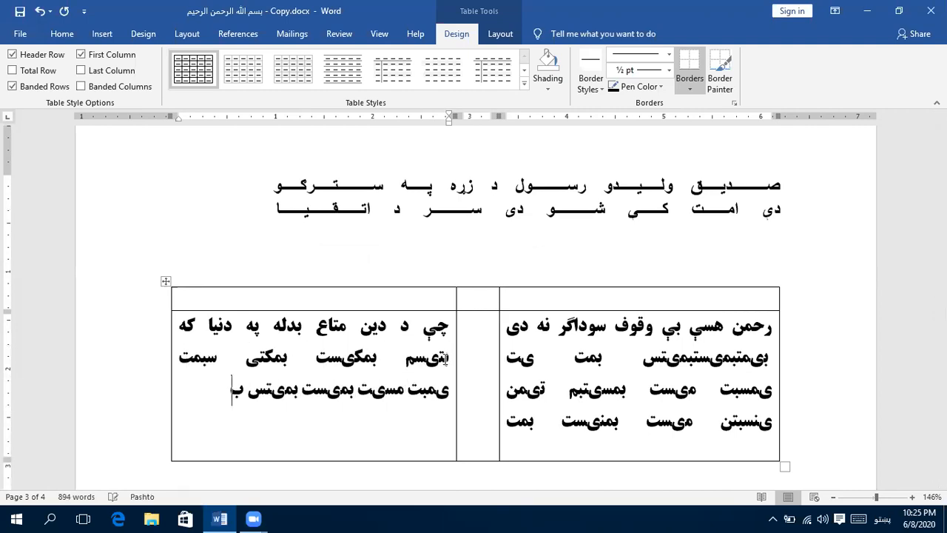
key("Return")
type("ینبت میستب میت بمیتن")
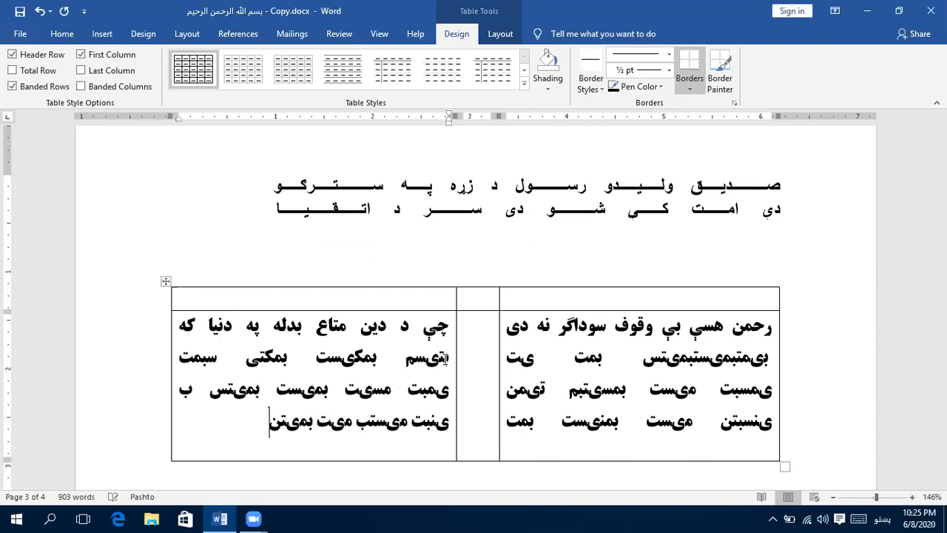
key("Return")
key("alt+shift")
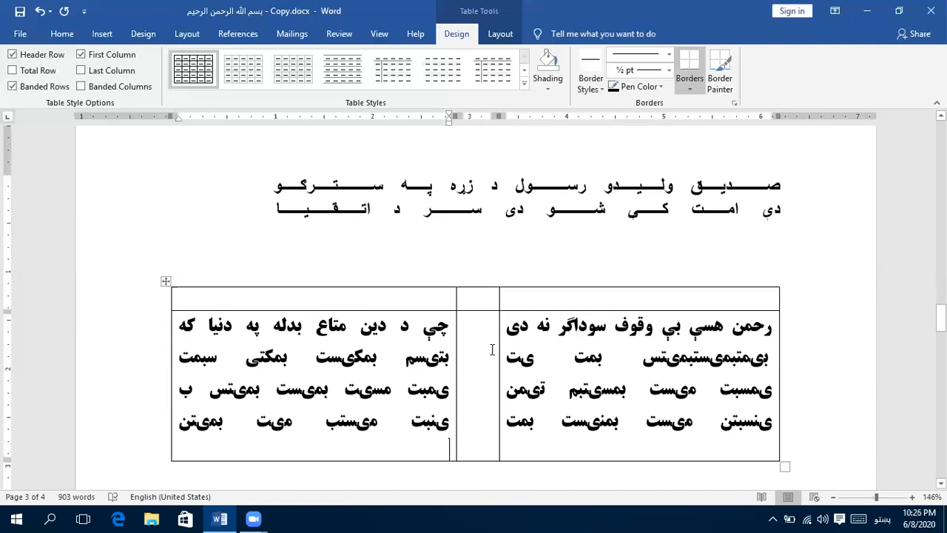
- Remove all borders from the entire verse table
scroll(492, 349, "down", 1)
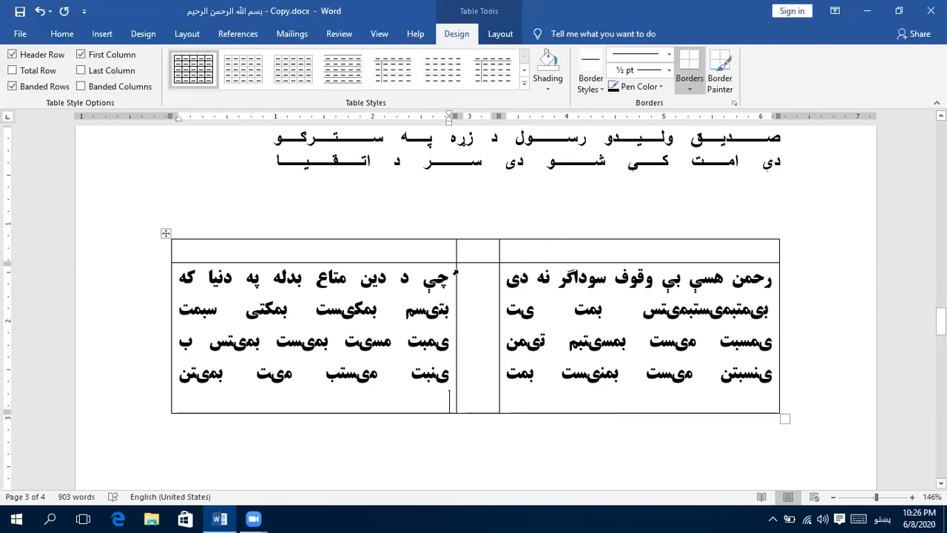
left_click(166, 235)
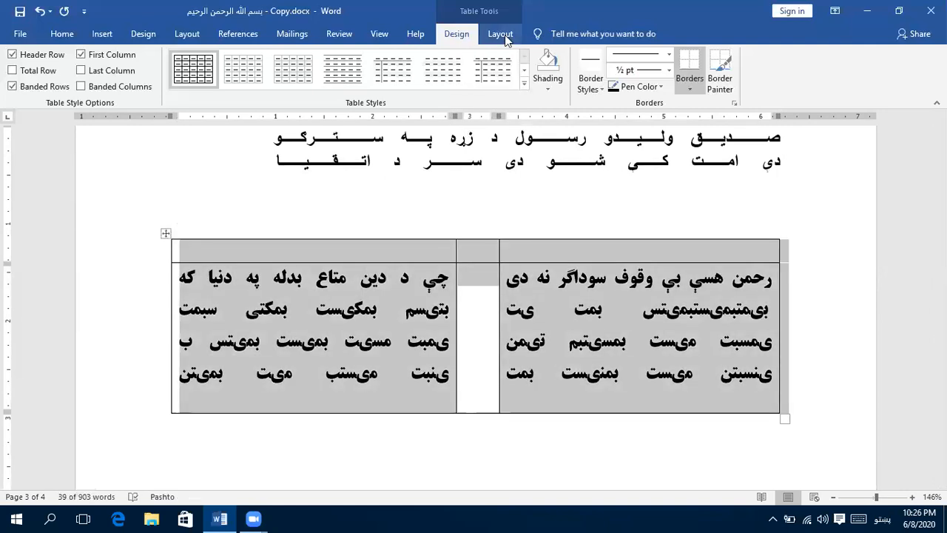
left_click(694, 94)
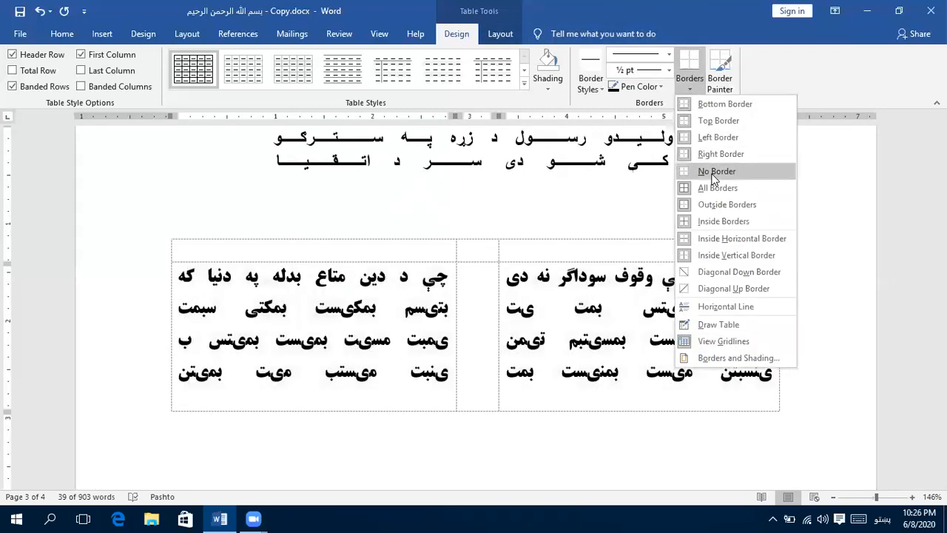
left_click(713, 174)
left_click(573, 341)
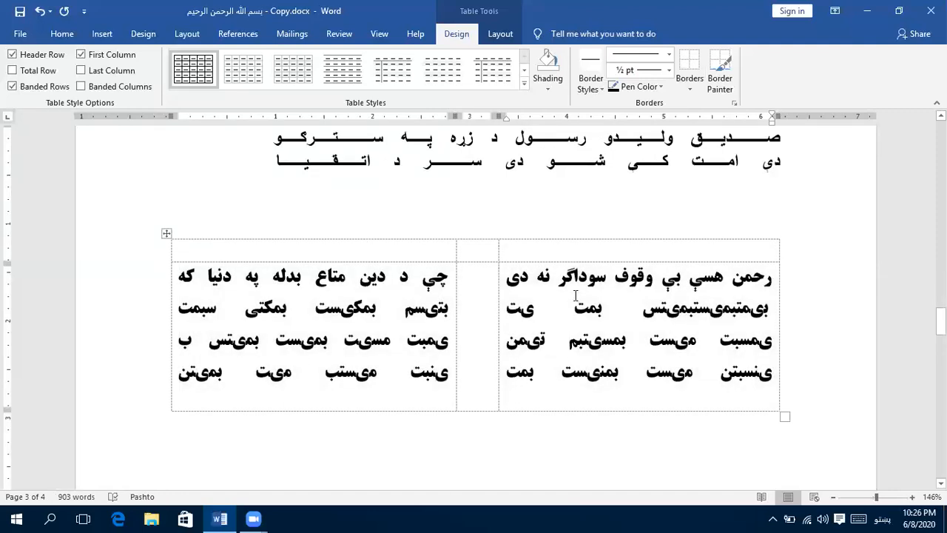
- Hide the gridlines of the borderless verse table and show them again
left_click(501, 41)
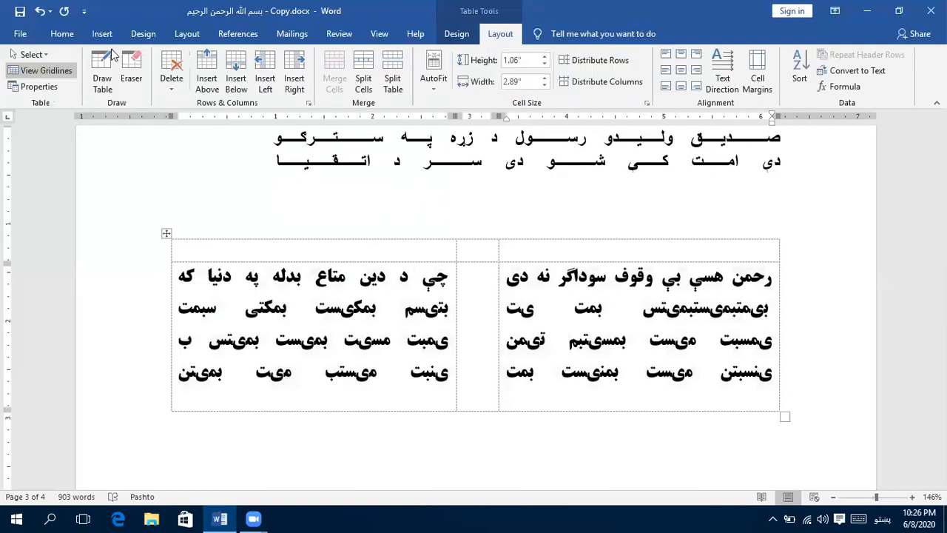
left_click(65, 74)
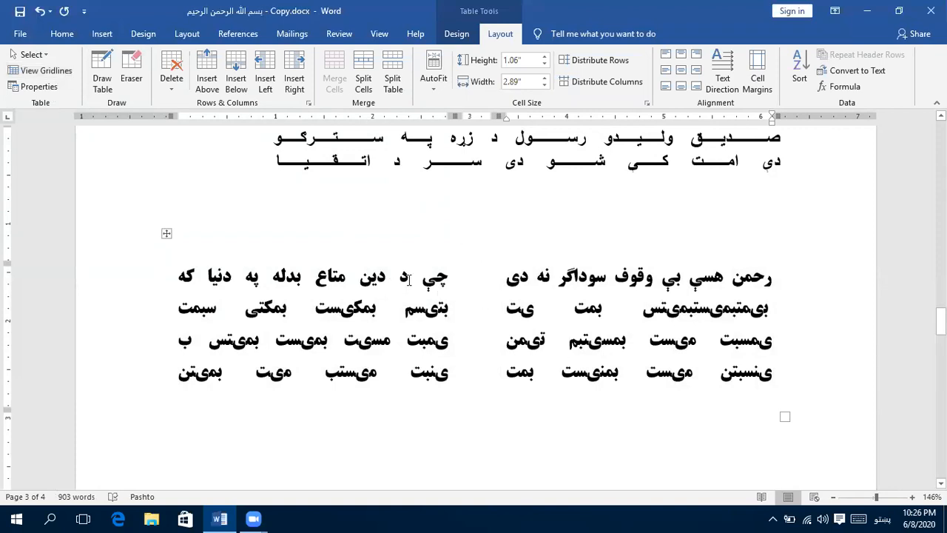
left_click(516, 162)
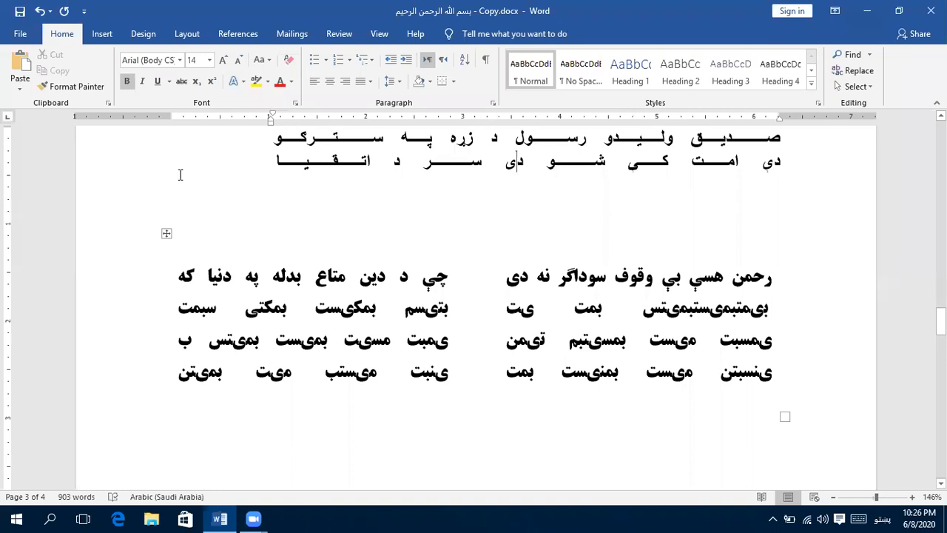
left_click(525, 292)
left_click(500, 33)
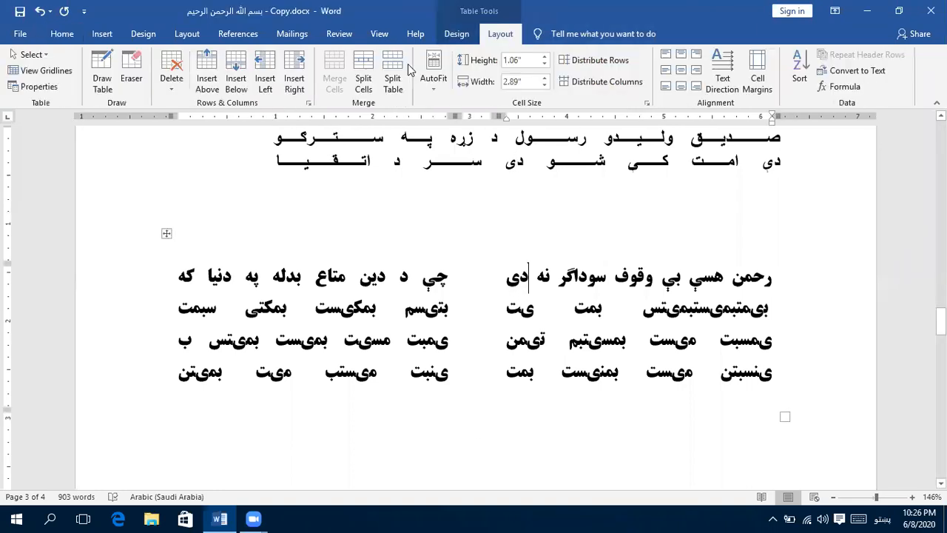
left_click(65, 74)
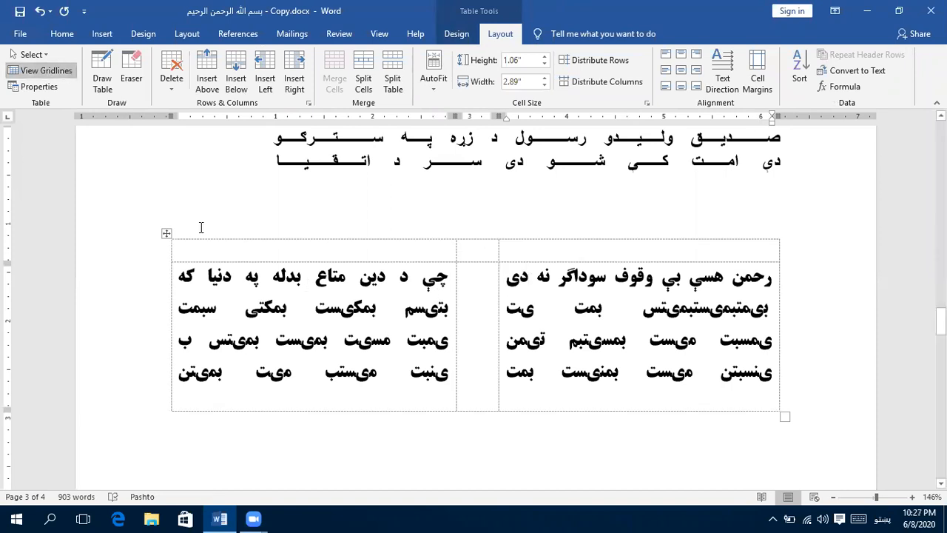
- Apply all borders to the entire verse table
left_click(164, 235)
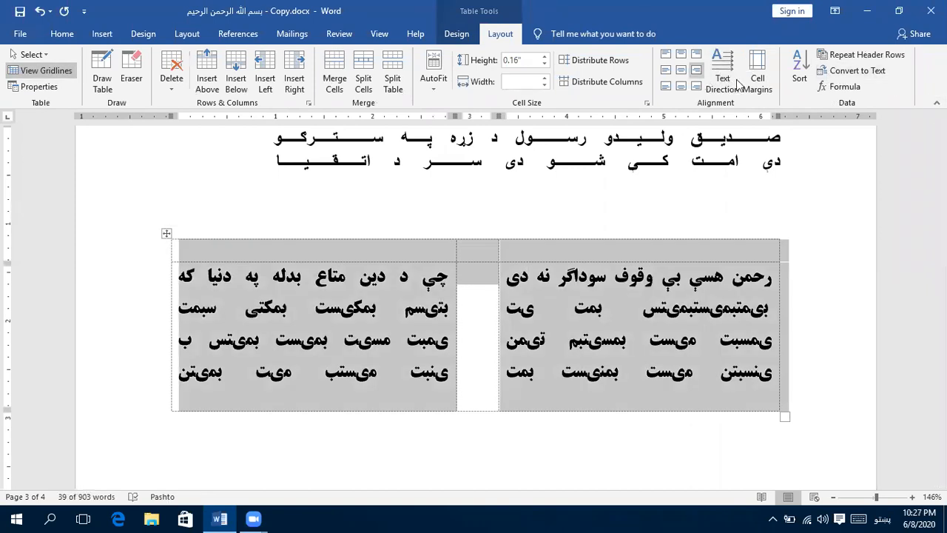
left_click(459, 35)
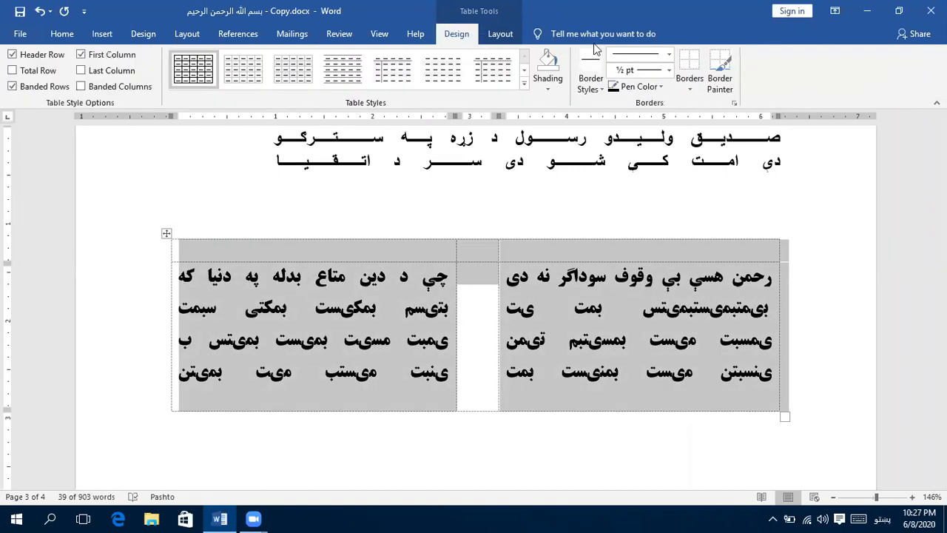
left_click(690, 83)
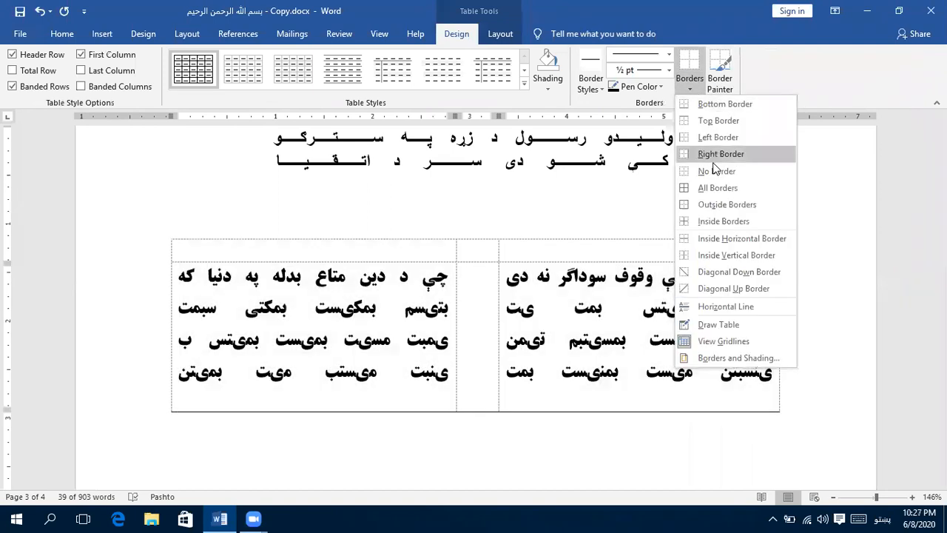
left_click(696, 189)
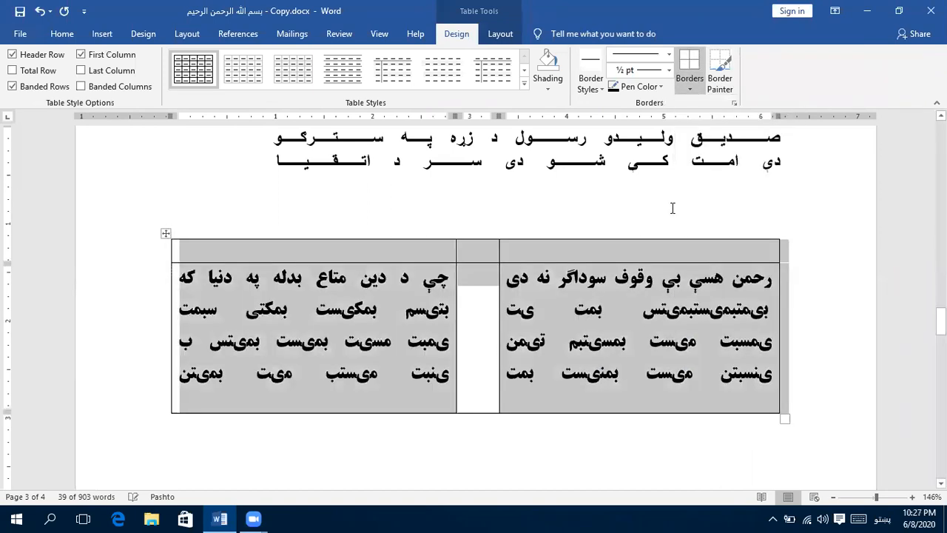
left_click(576, 313)
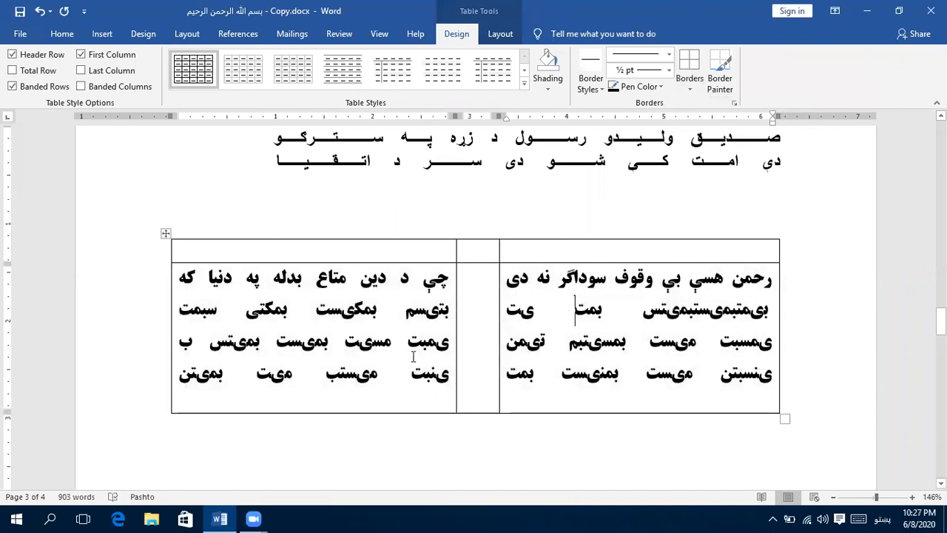
- Merge the three empty cells of the verse table's first row into one
left_click_drag(506, 253, 450, 251)
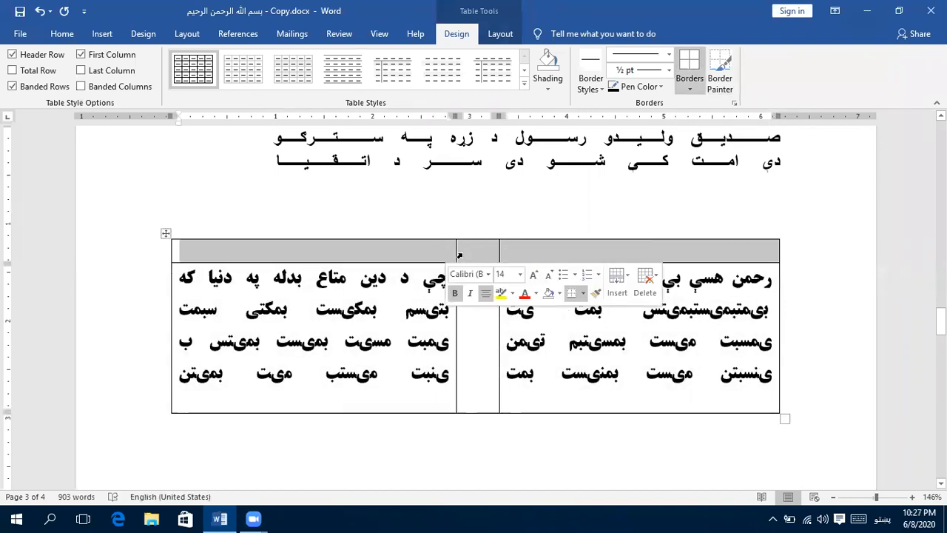
left_click(385, 36)
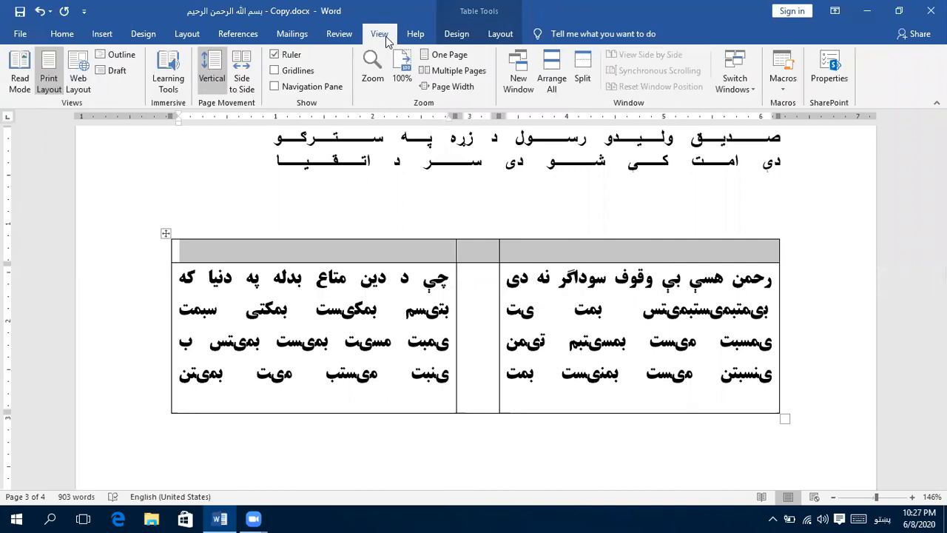
left_click(497, 34)
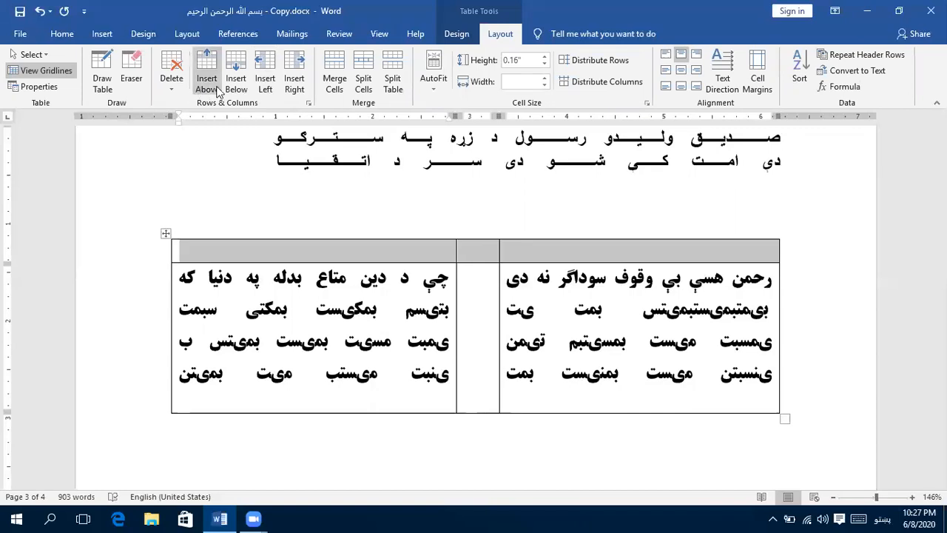
left_click(331, 74)
- Enter the heading "مثوي" in the merged first row and enlarge its font by three increments
left_click(488, 254)
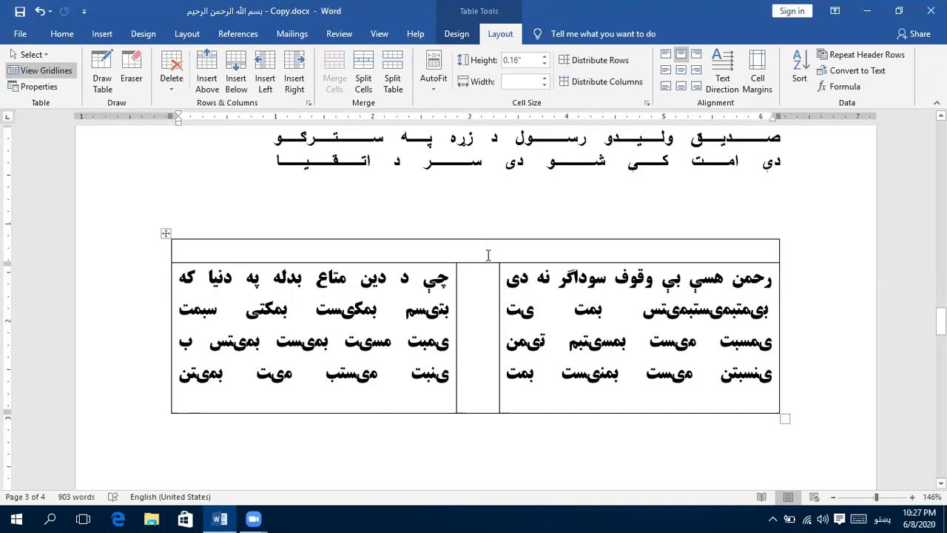
type("مثو")
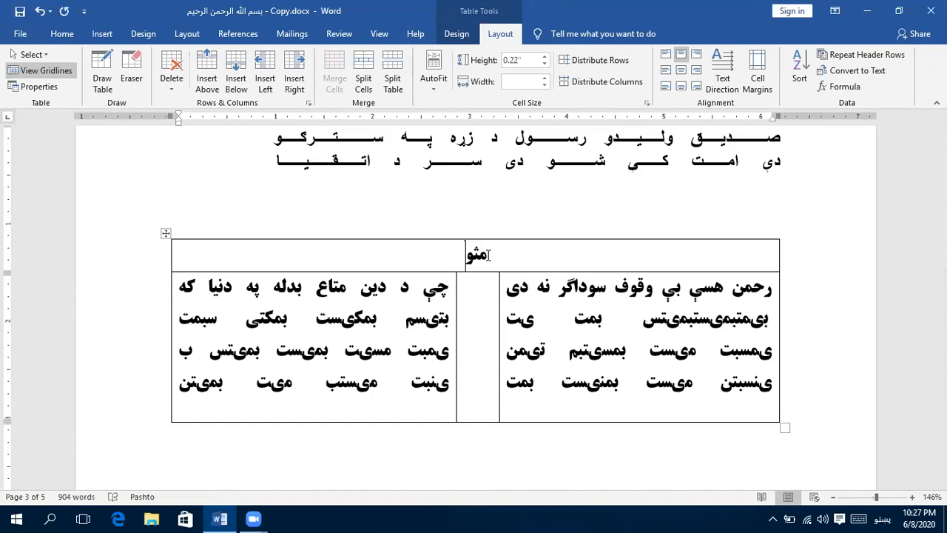
type("ي")
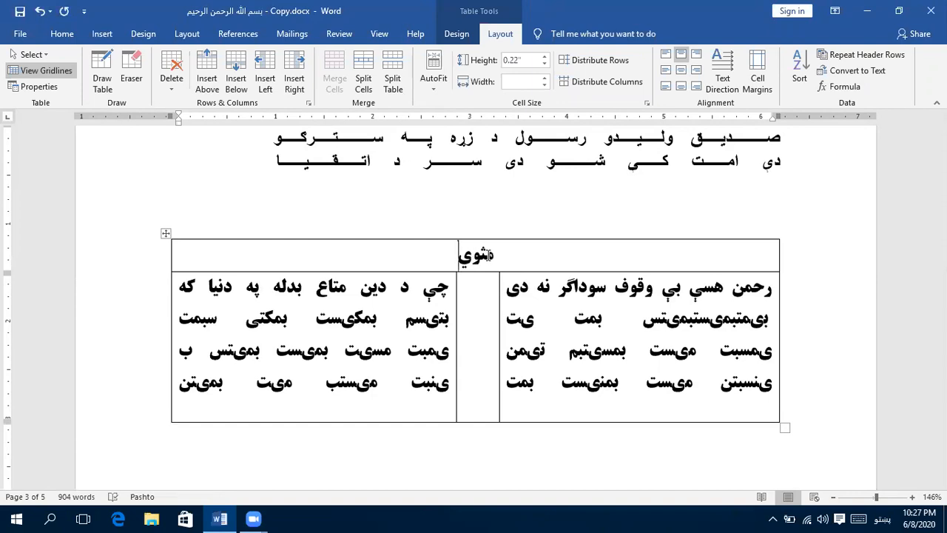
double_click(488, 256)
key("ctrl+bracketright")
key("ctrl+bracketright")
key("ctrl+bracketright")
key("ctrl+bracketright")
key("ctrl+bracketright")
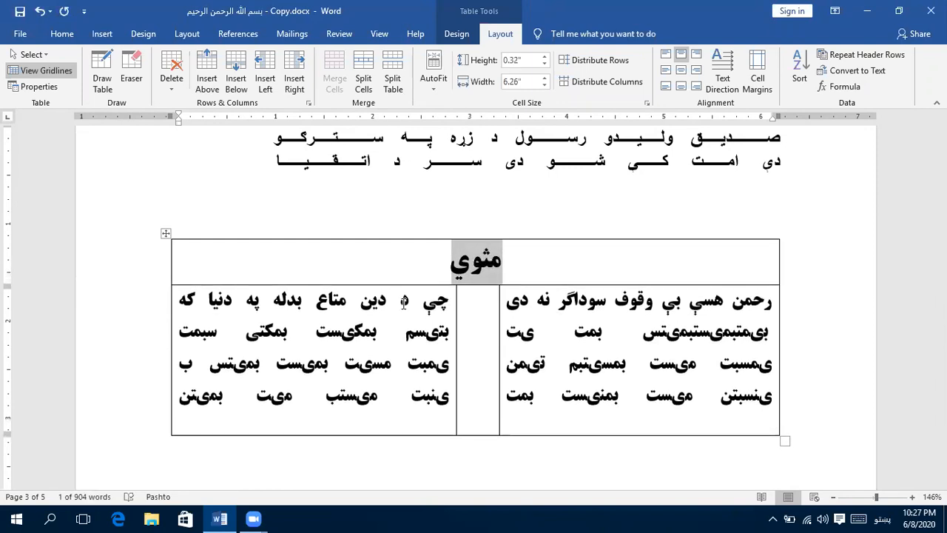
left_click(409, 336)
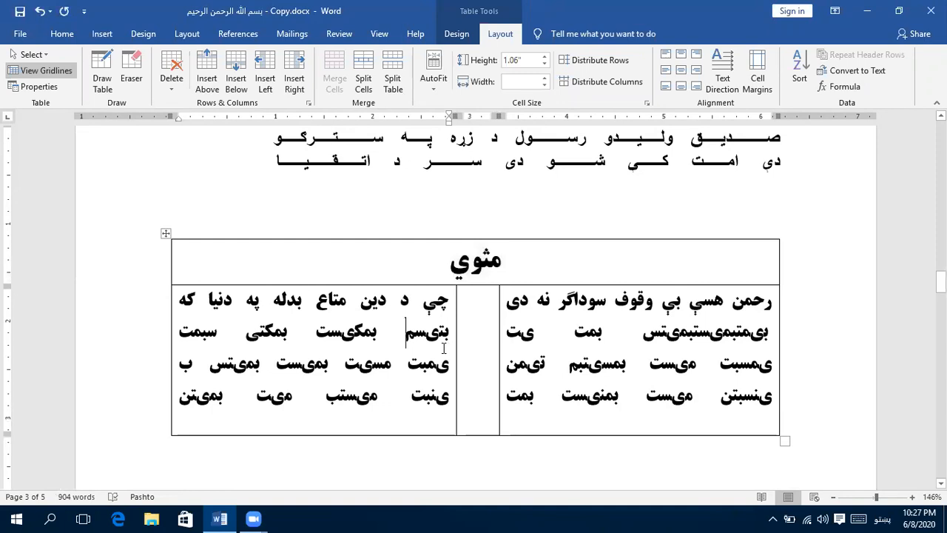
- Add two empty three-cell rows at the end of the verse table
left_click(555, 348)
left_click(420, 419)
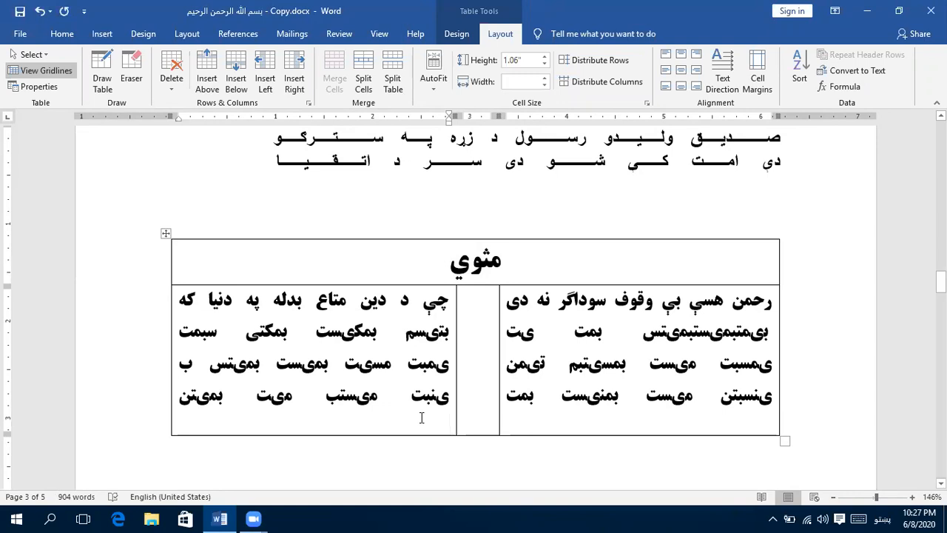
key("shift+Tab")
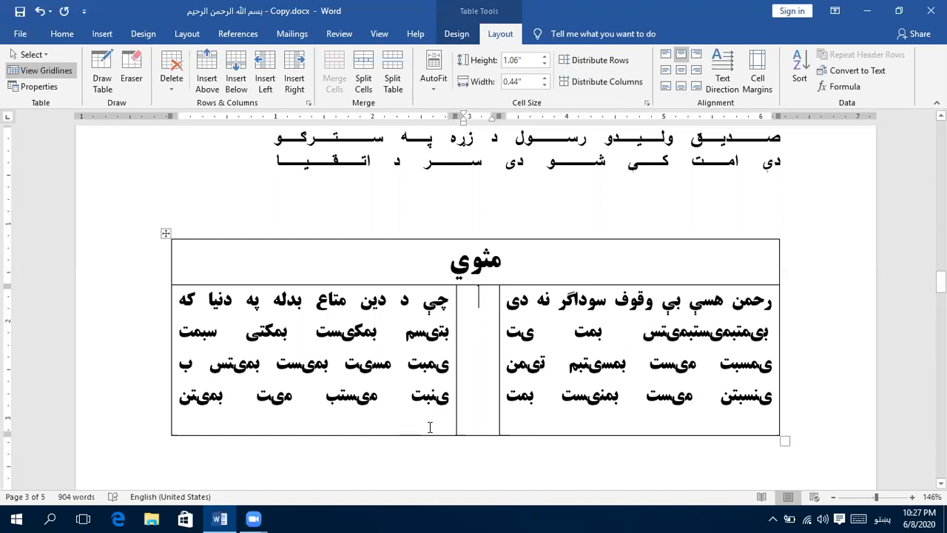
key("shift+Tab")
key("Tab")
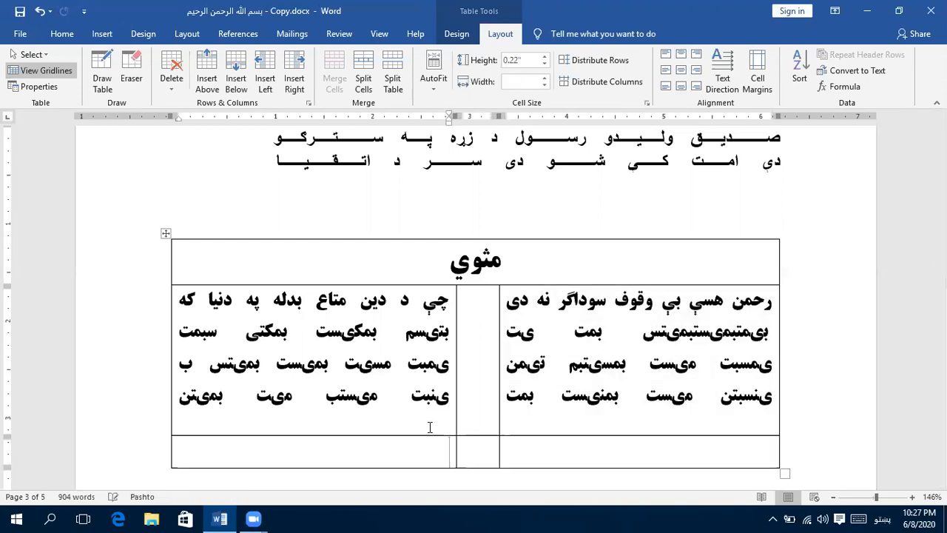
scroll(429, 427, "down", 1)
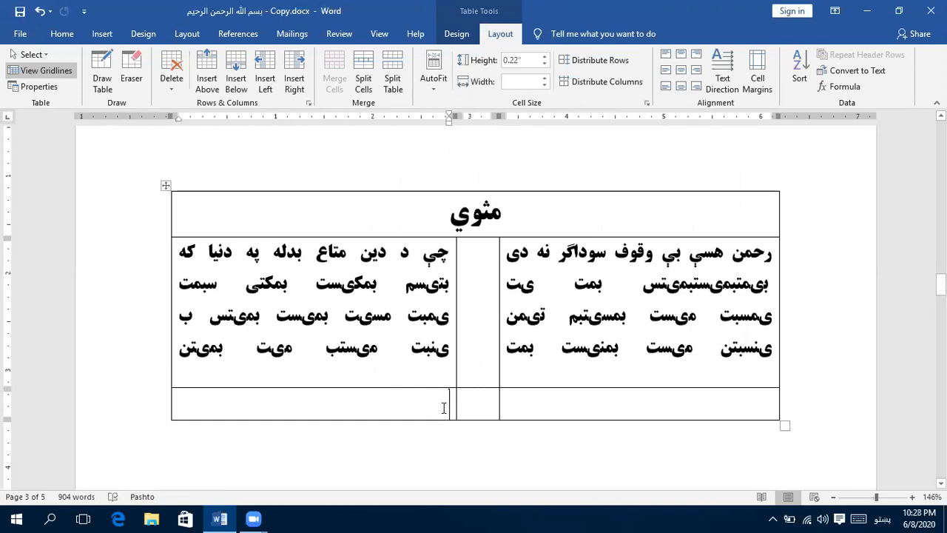
key("Tab")
key("Tab")
key("Tab")
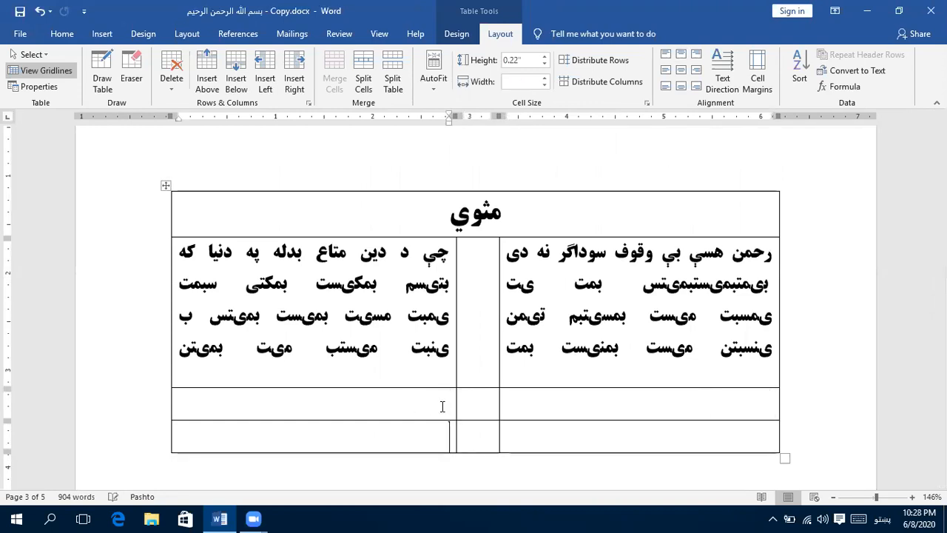
- Merge the three cells of the empty row directly below the verses into one
scroll(440, 402, "down", 2)
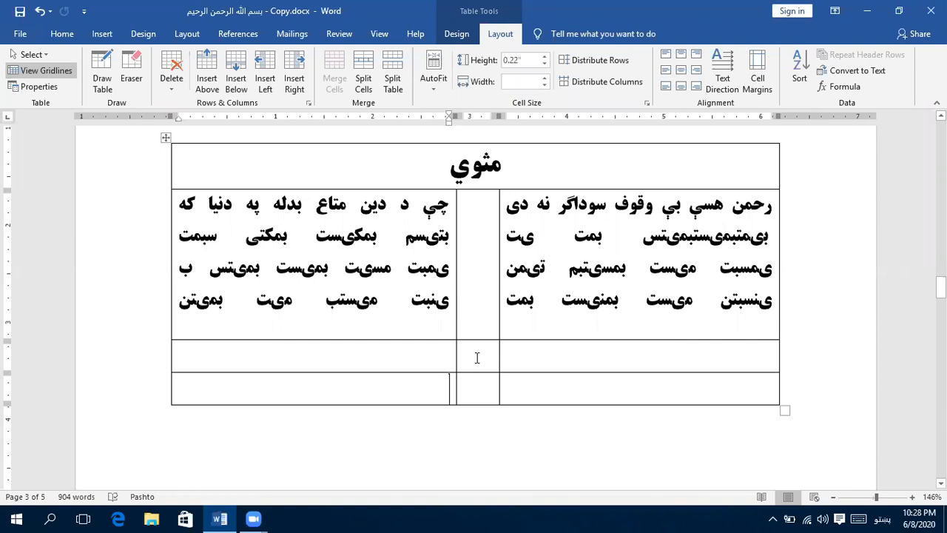
left_click_drag(515, 357, 429, 355)
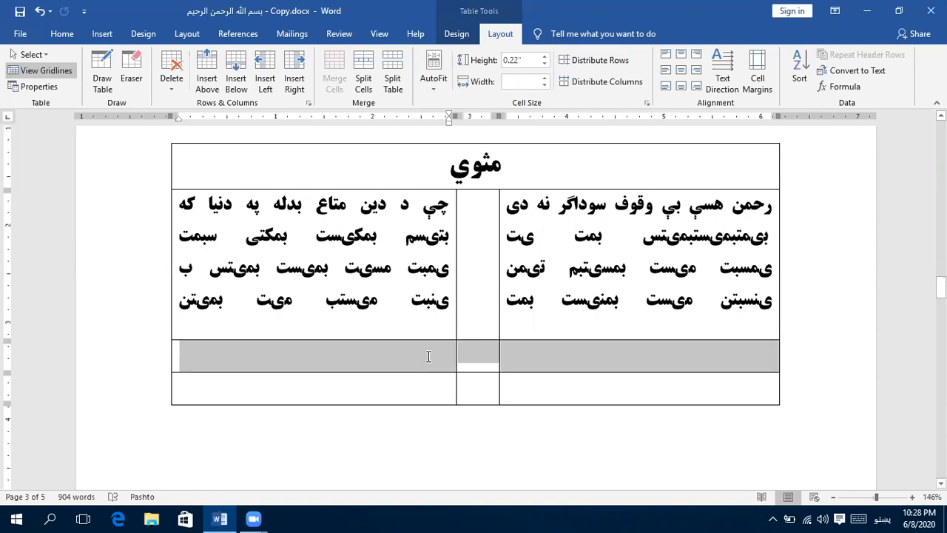
left_click(335, 81)
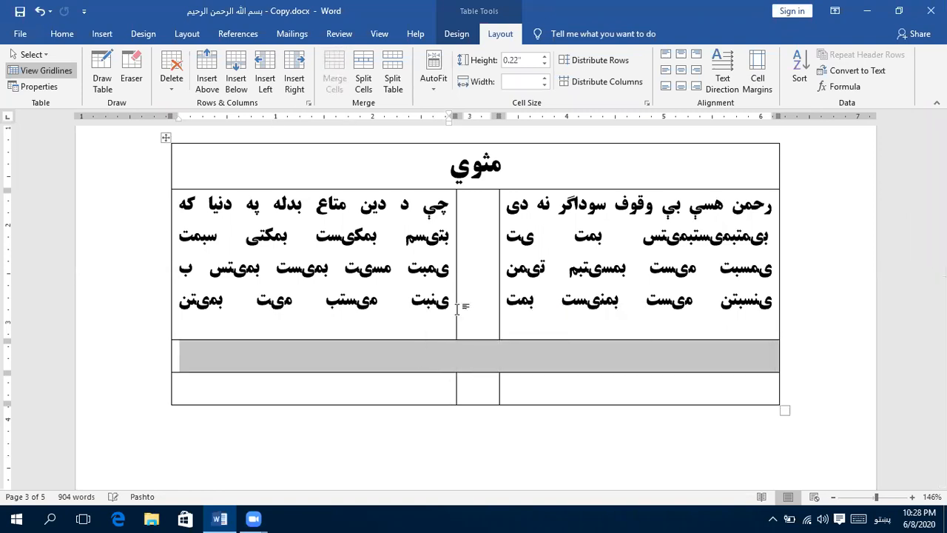
- Enter the centered heading "عقائد" in the merged row below the verses
left_click(476, 349)
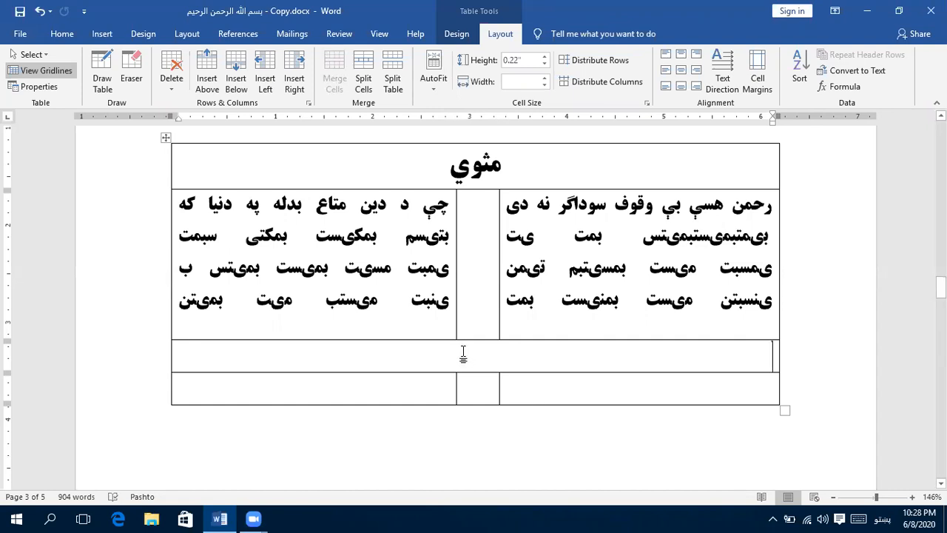
key("ctrl+e")
type("ع")
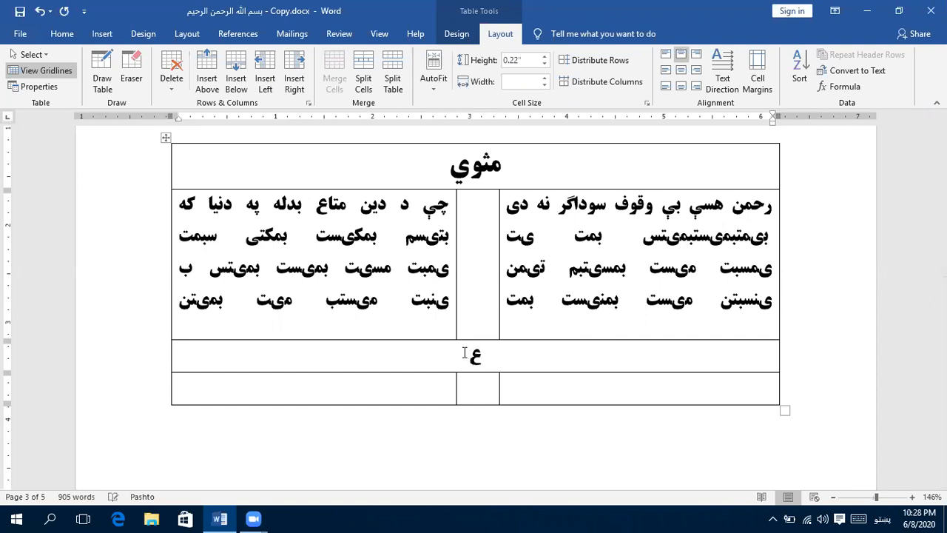
type("قاي")
type("د")
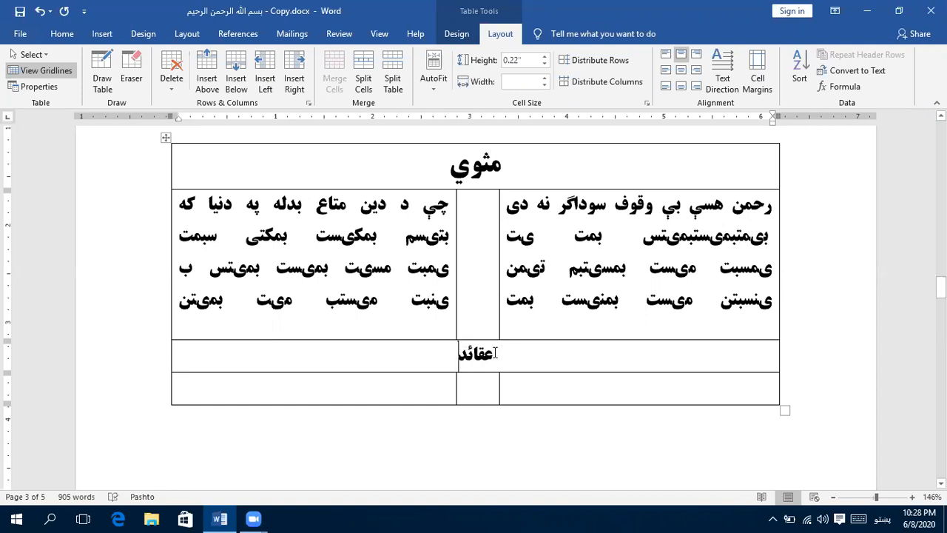
- Enter the half-verse "بنده وايې ابتداء کې" in the right column below the عقائد heading, ending with a line break that stretches it
left_click(564, 387)
scroll(556, 383, "down", 5)
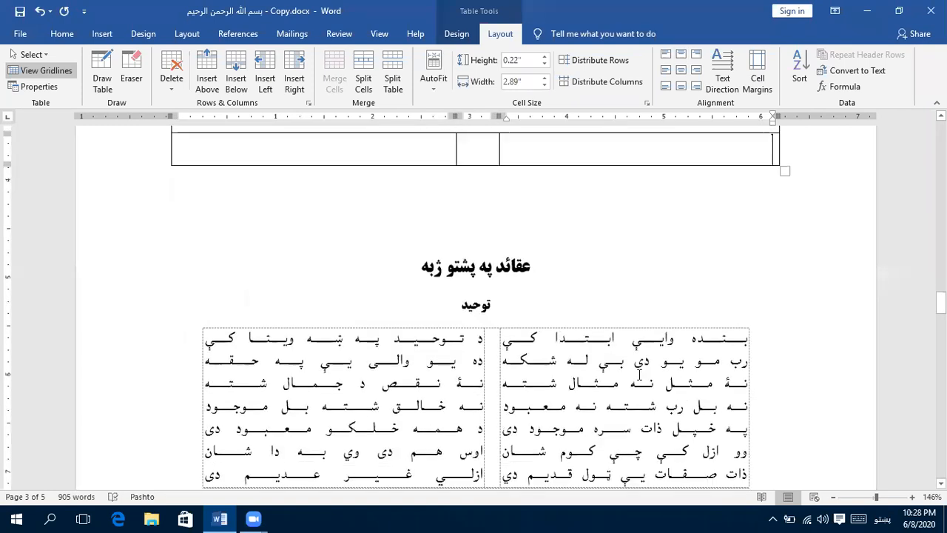
scroll(668, 182, "up", 1)
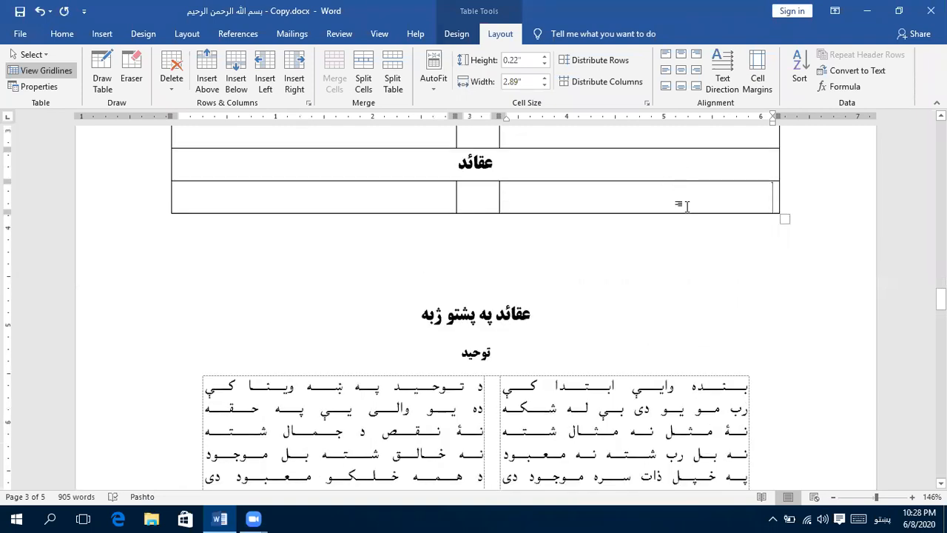
type("بنده و")
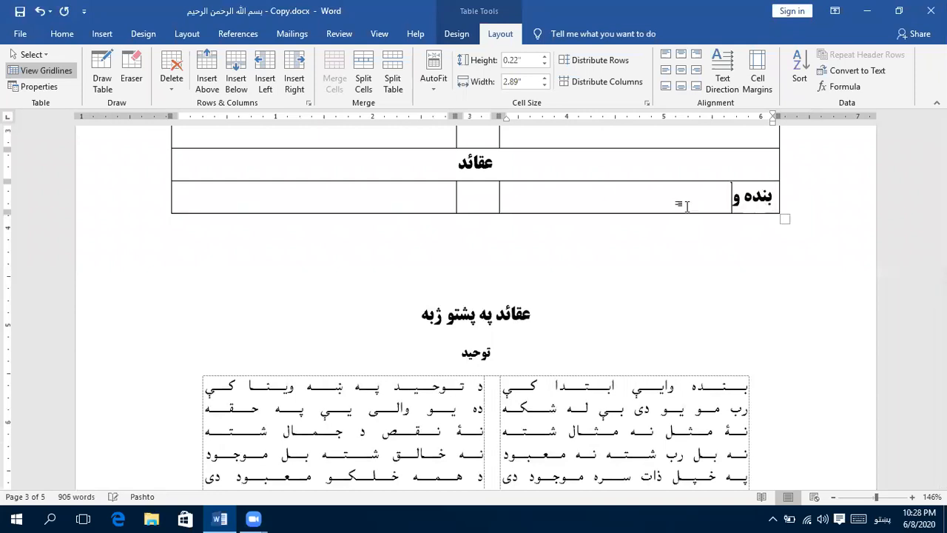
type("ايي ابتداي")
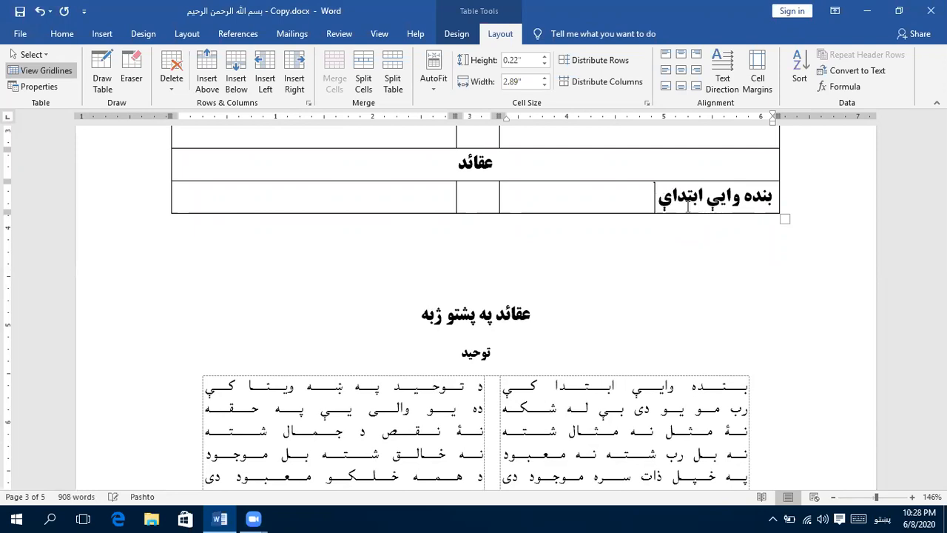
key("BackSpace")
type("ء کي")
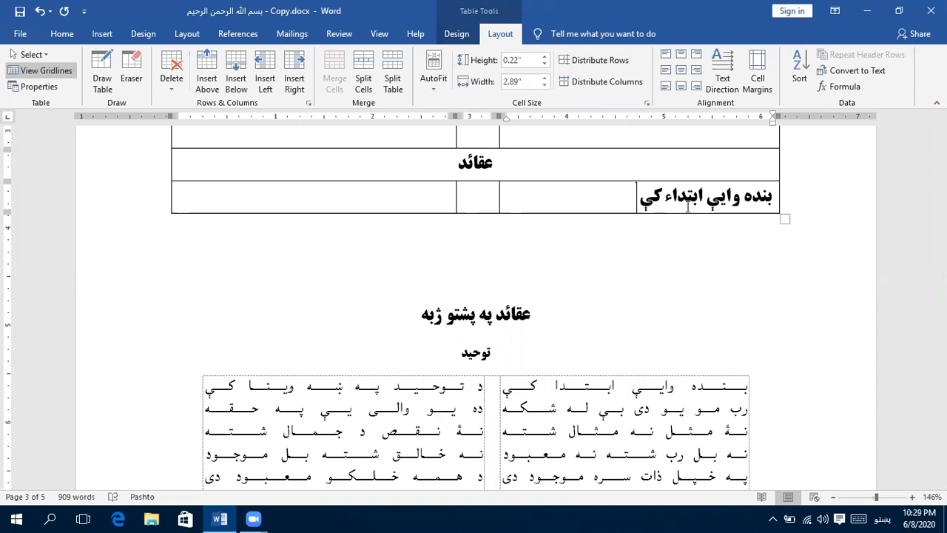
key("shift+Return")
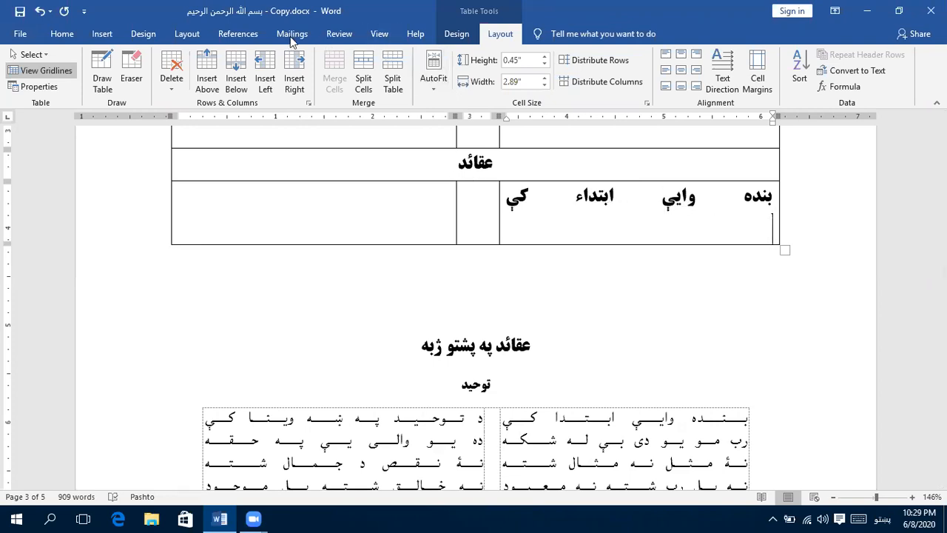
- Set the half-verse below the عقائد heading to Justify Medium
left_click(64, 35)
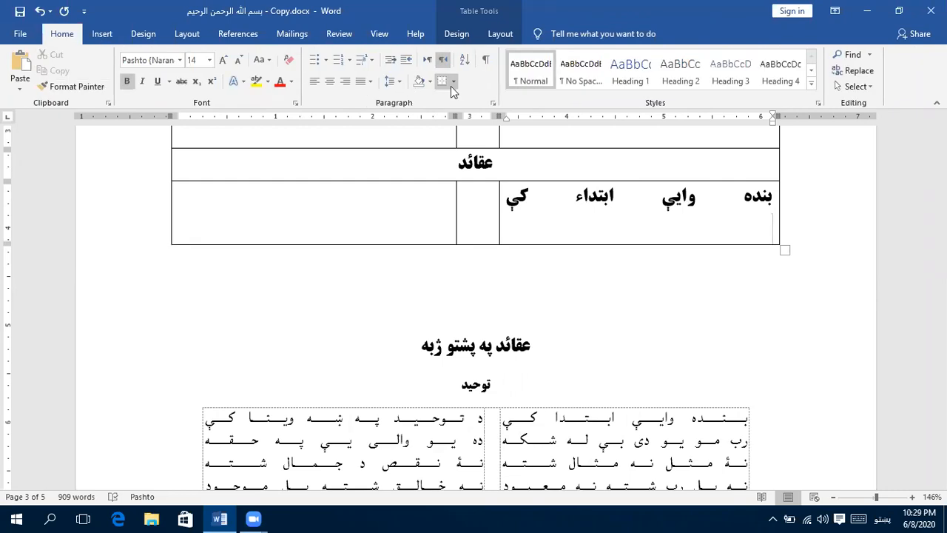
left_click(371, 81)
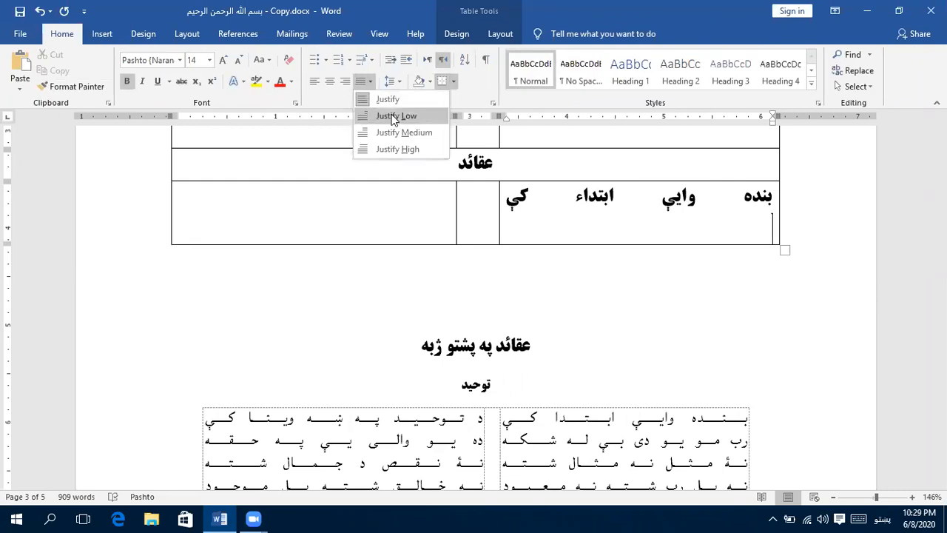
left_click(397, 131)
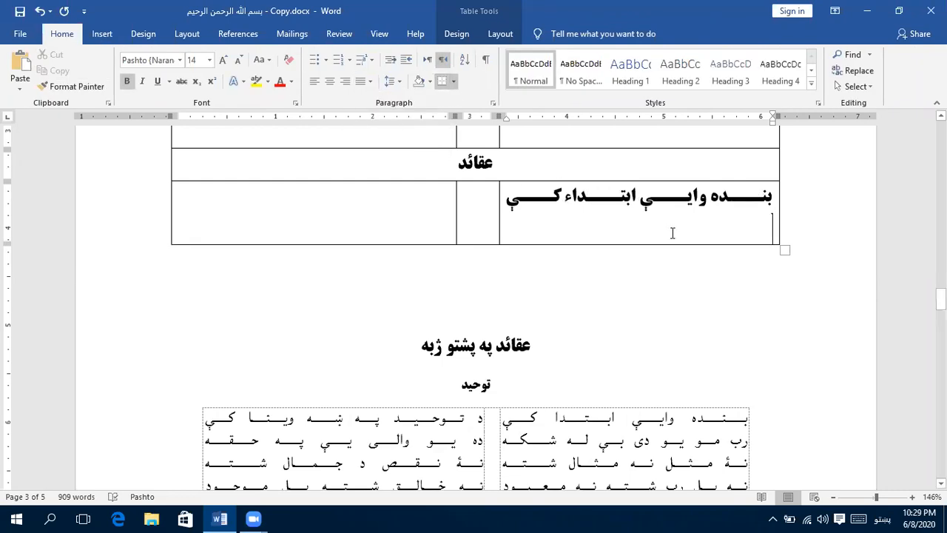
- Enter the half-verse "د توحید په ښه وینا کې" in the left column of the row below the عقائد heading
left_click(453, 196)
type("د توح")
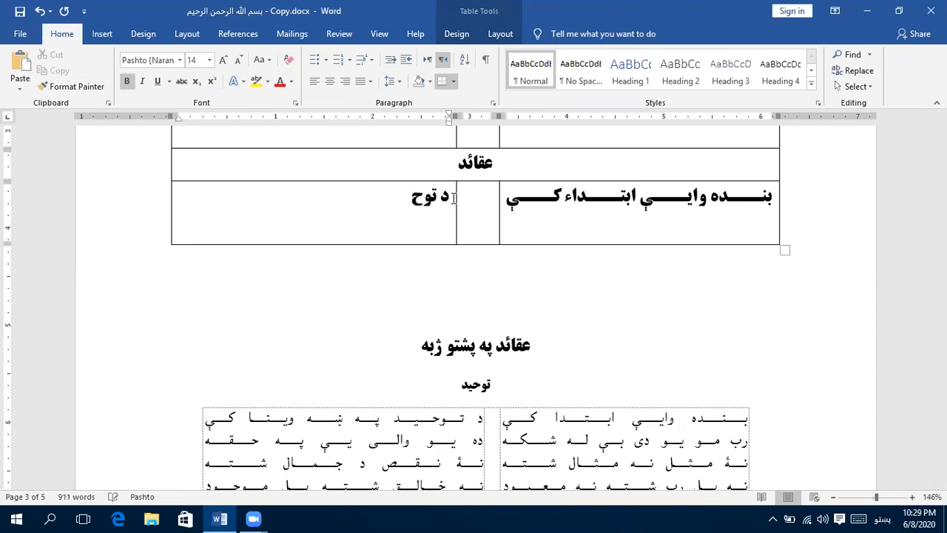
type("ید په بنه")
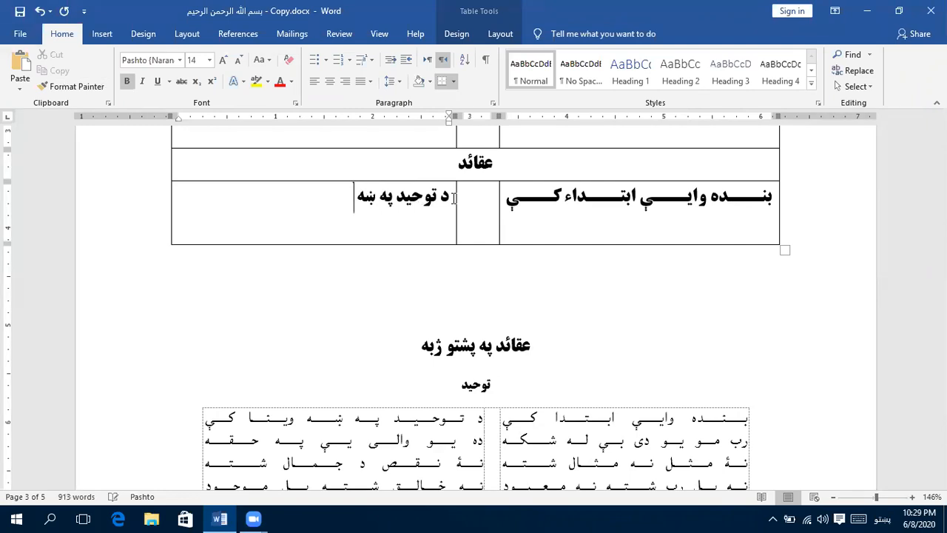
type(" وينا کې")
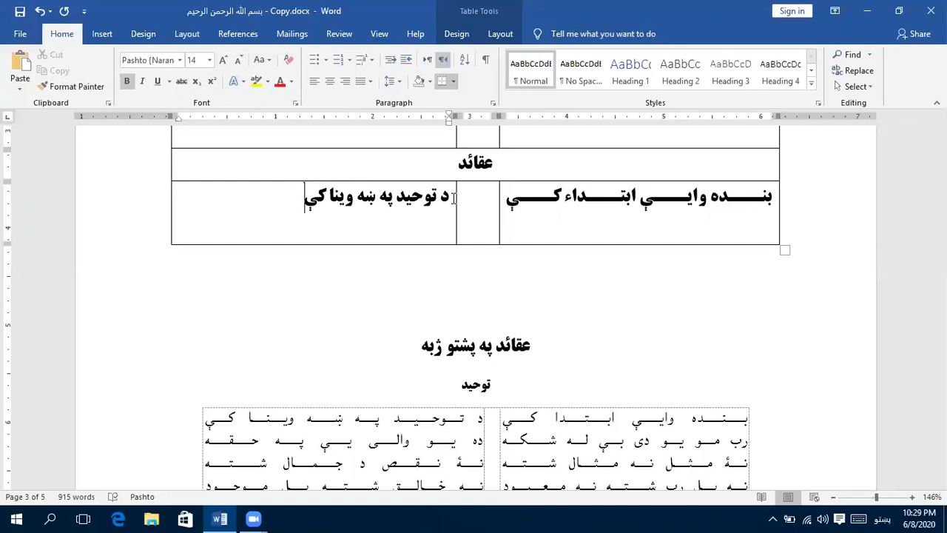
- Stretch the left column's half-verse across its cell and set it to Justify Medium
key("ctrl+shift+j")
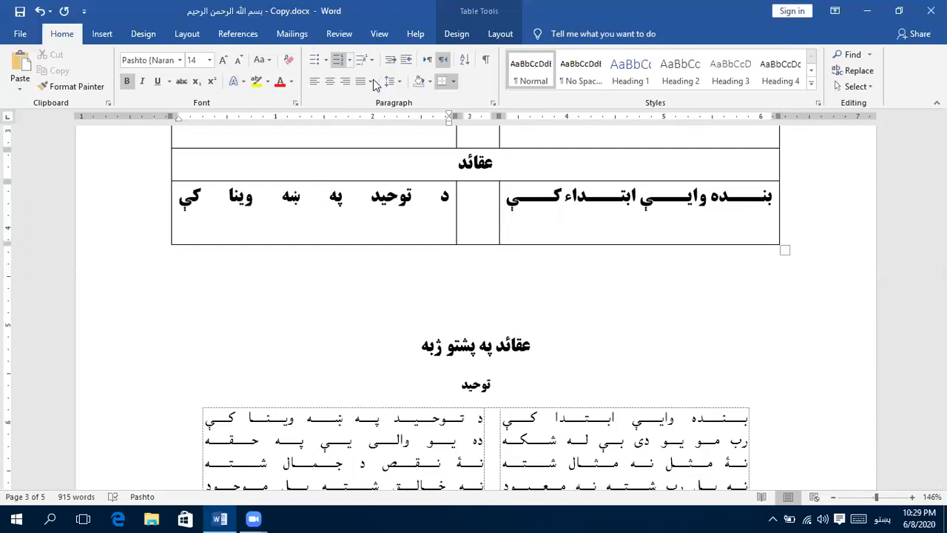
left_click(372, 81)
left_click(383, 127)
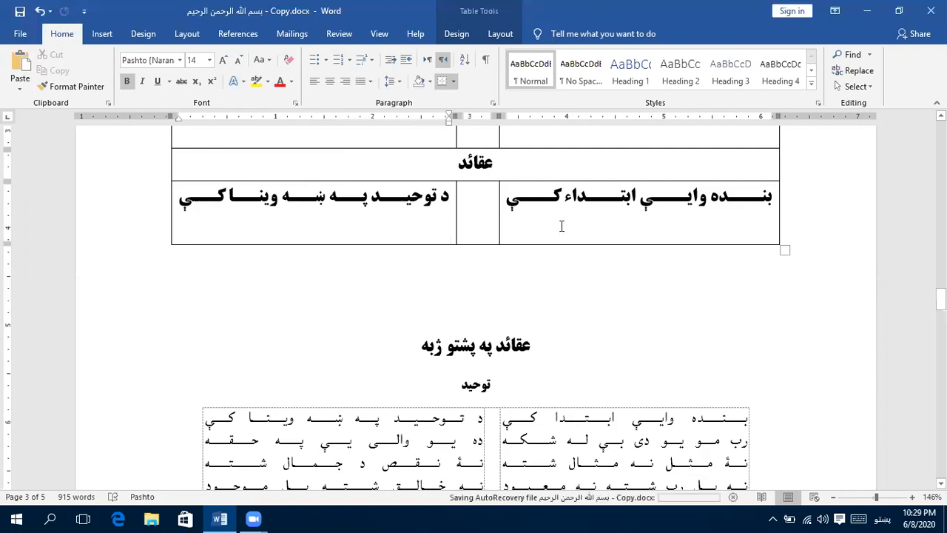
- Add the second half-verse "رب مو یو دی بې له شکه" in the right column, ending with a line break that stretches it
left_click(594, 220)
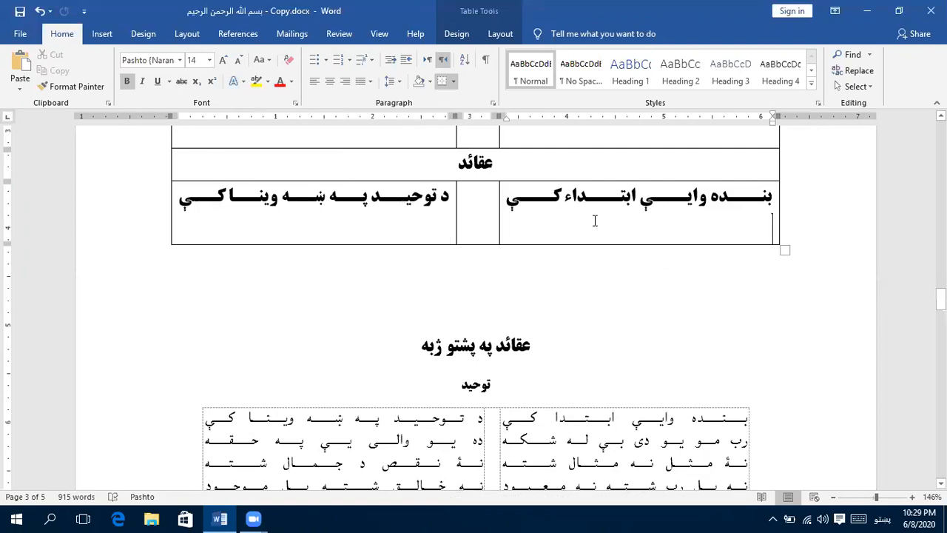
type("رب مو یو دی بې")
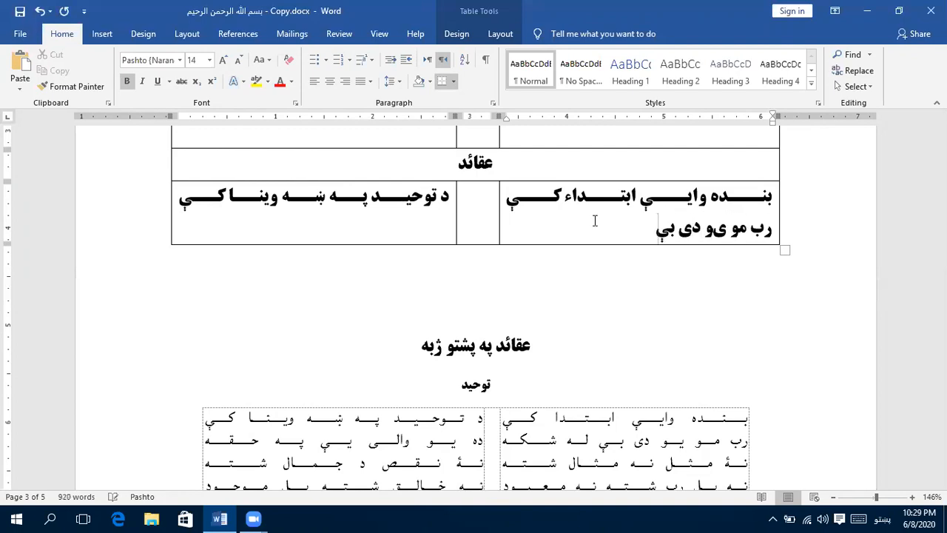
type(" له شکه")
key("shift+Return")
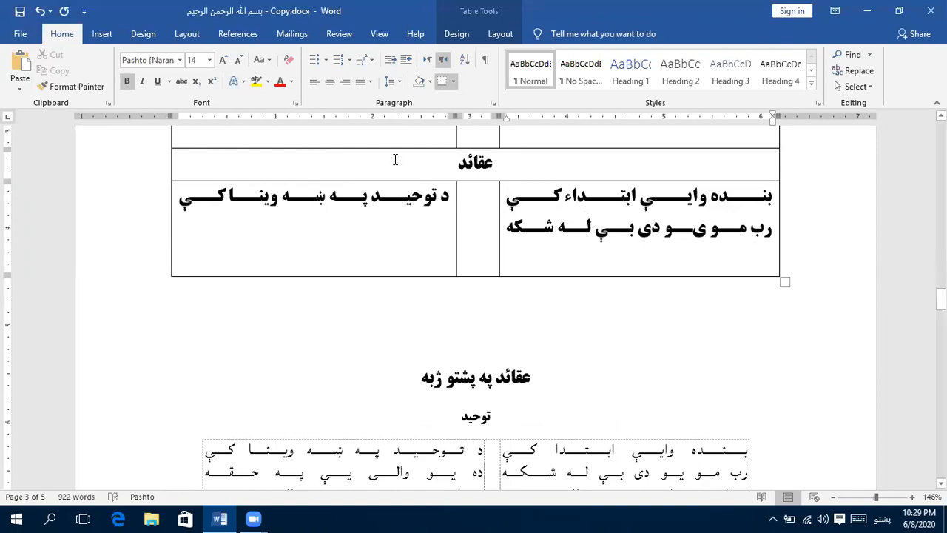
- Add the second half-verse "ده یو والی یې په حقه" in the left column, ending with a line break that stretches it
left_click(435, 232)
type("د")
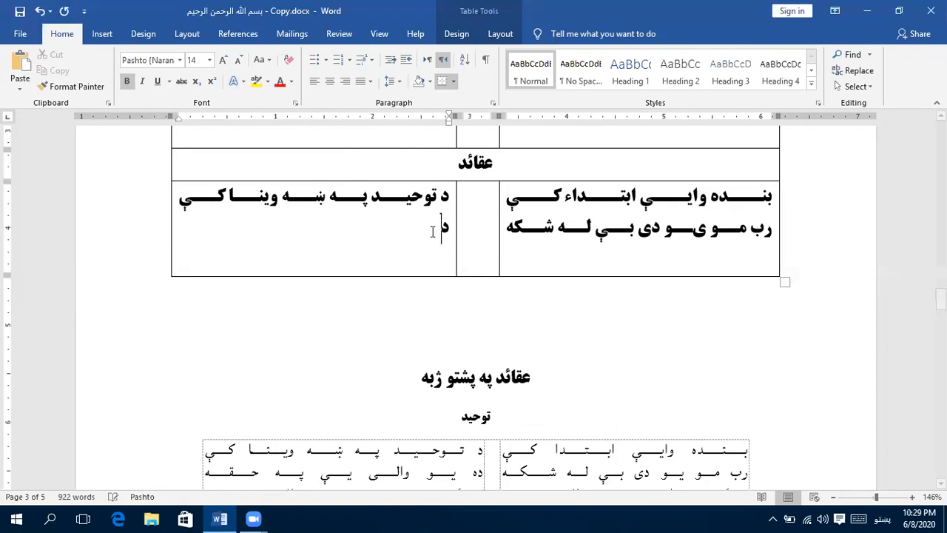
type("م یو وال")
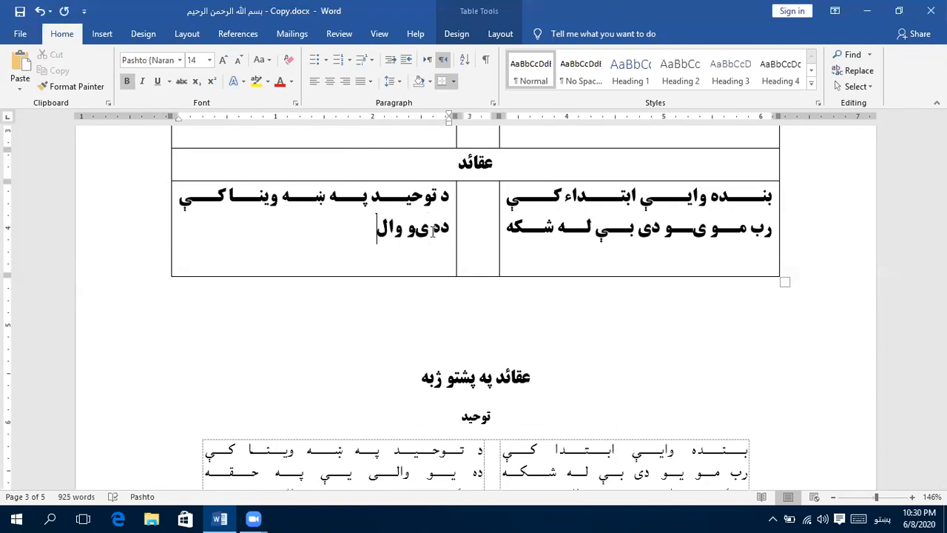
type("ی یې")
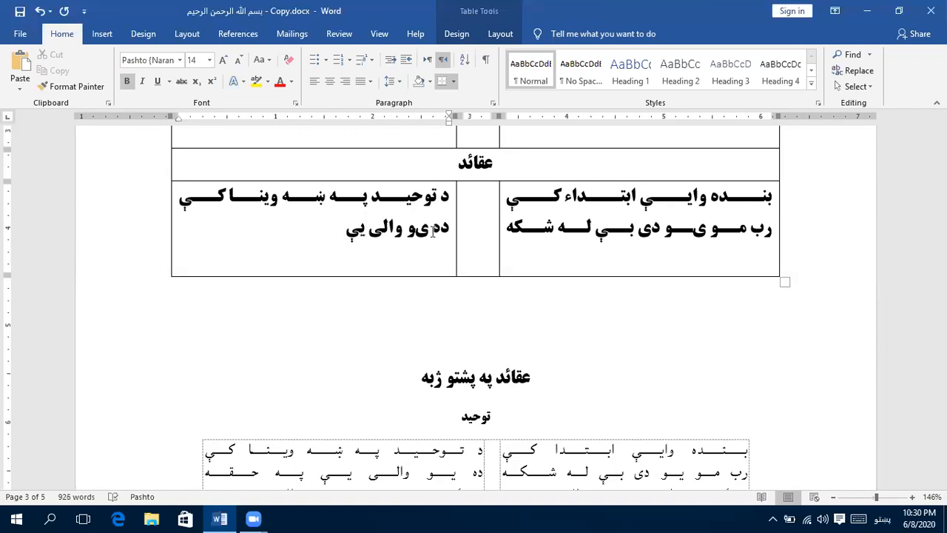
type(" په حقه")
key("shift+Return")
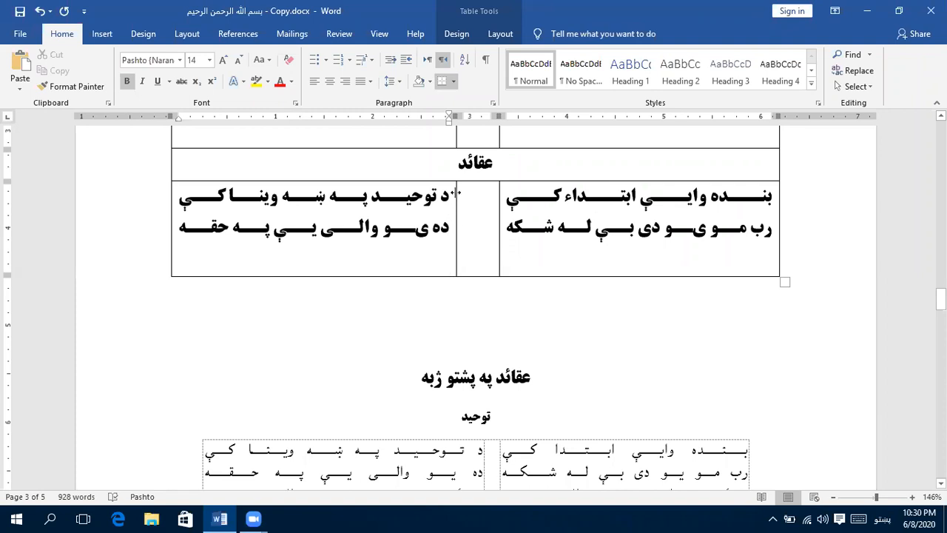
- Add an empty paragraph below the table and paste a copy of the عقائد heading row and its verse row beneath it
left_click(469, 292)
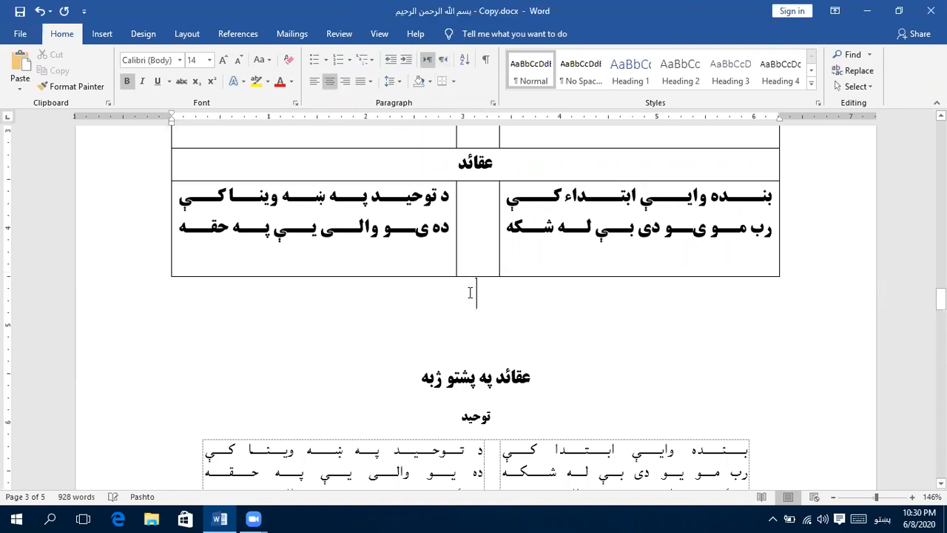
key("Return")
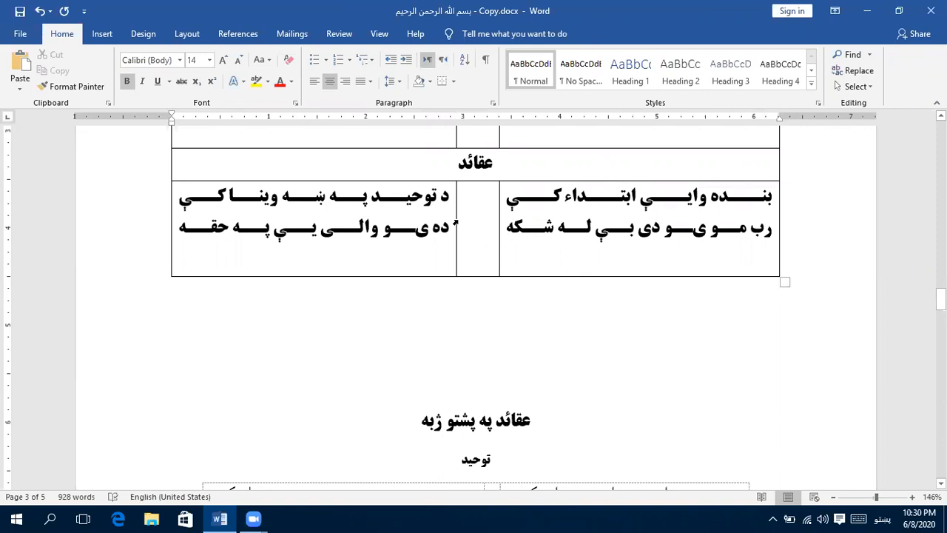
left_click_drag(489, 240, 473, 168)
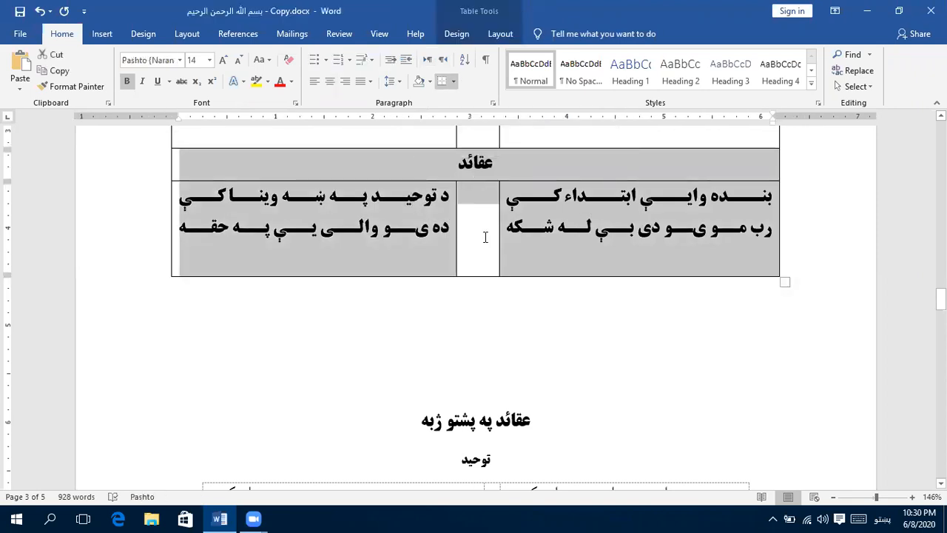
left_click(69, 69)
left_click(470, 338)
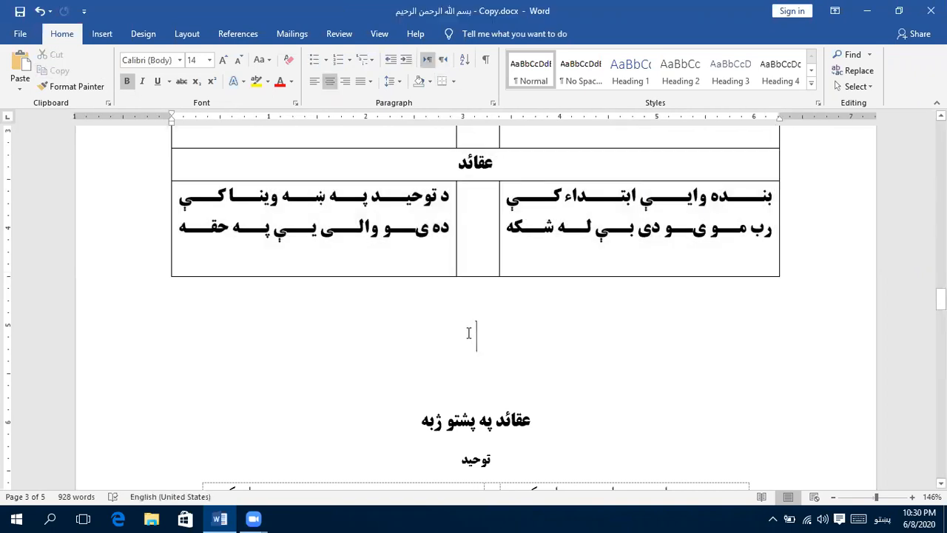
key("ctrl+v")
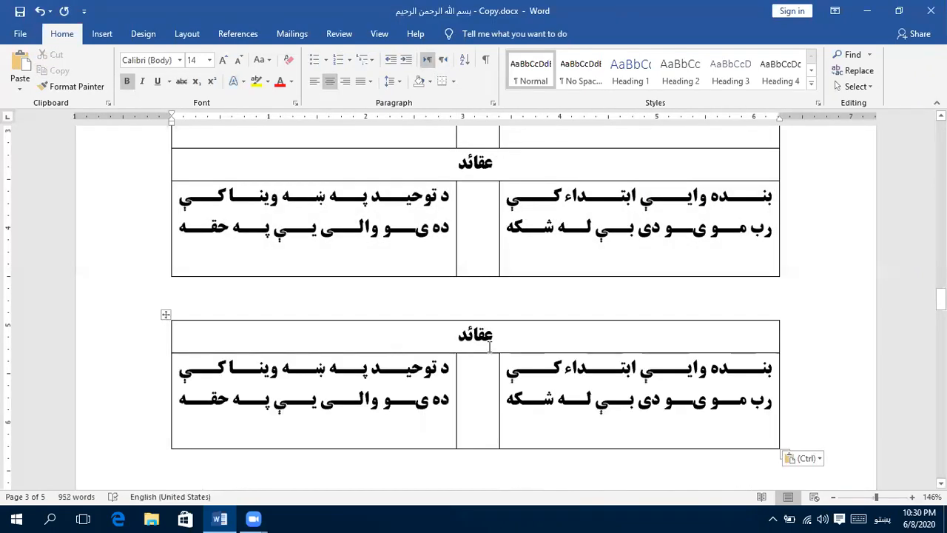
- Place the cursor on the empty line between the original table and the pasted copy
scroll(506, 253, "down", 1)
left_click(492, 246)
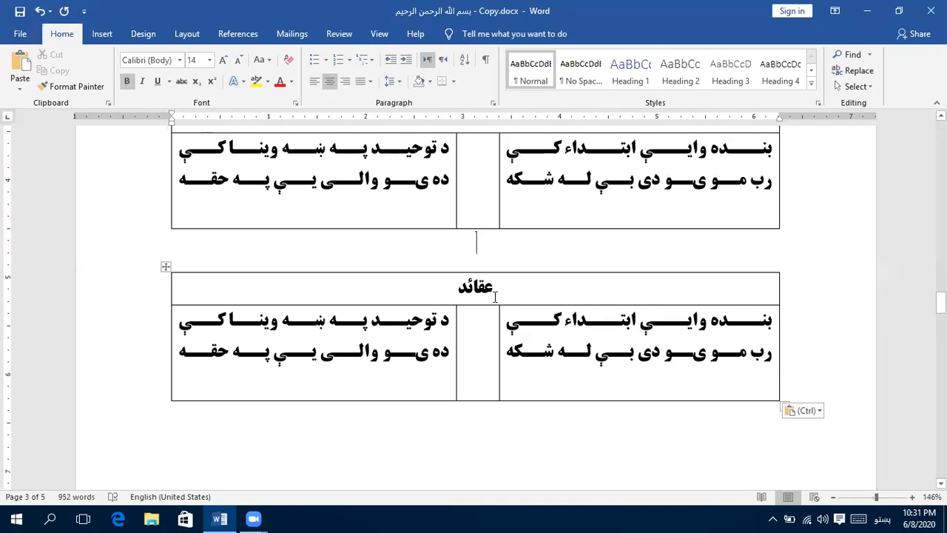
- Examine the existing borderless couplet table under the عقائد په پشتو ژبه and توحید headings
scroll(493, 293, "down", 1)
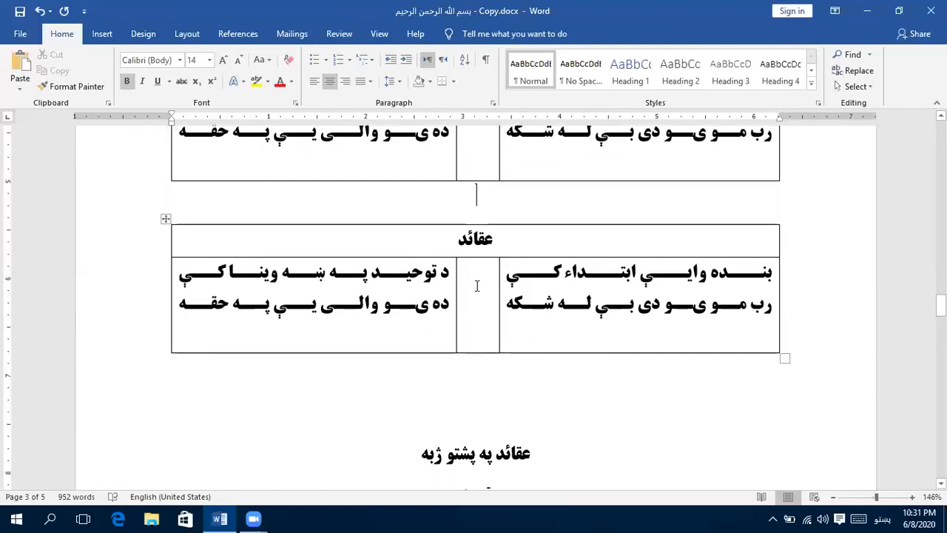
scroll(477, 287, "down", 2)
scroll(478, 285, "down", 5)
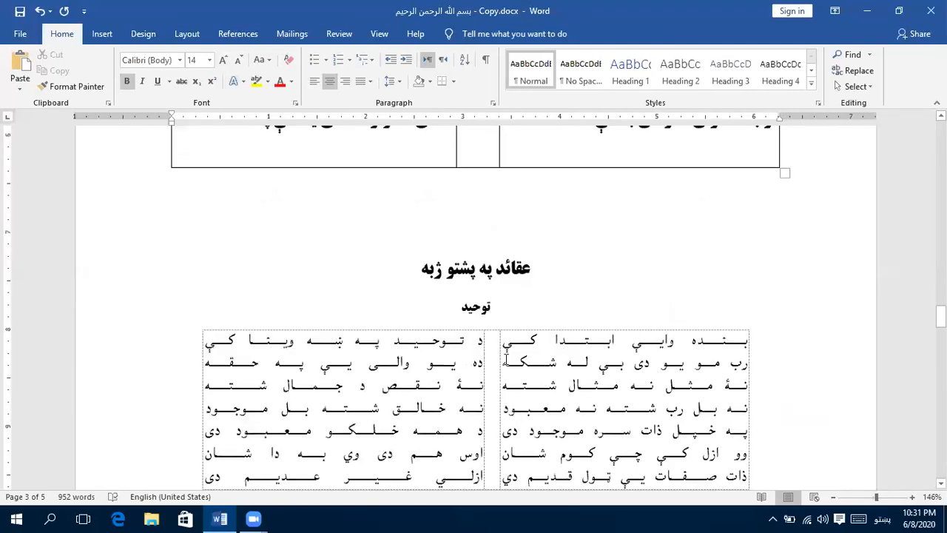
left_click(611, 215)
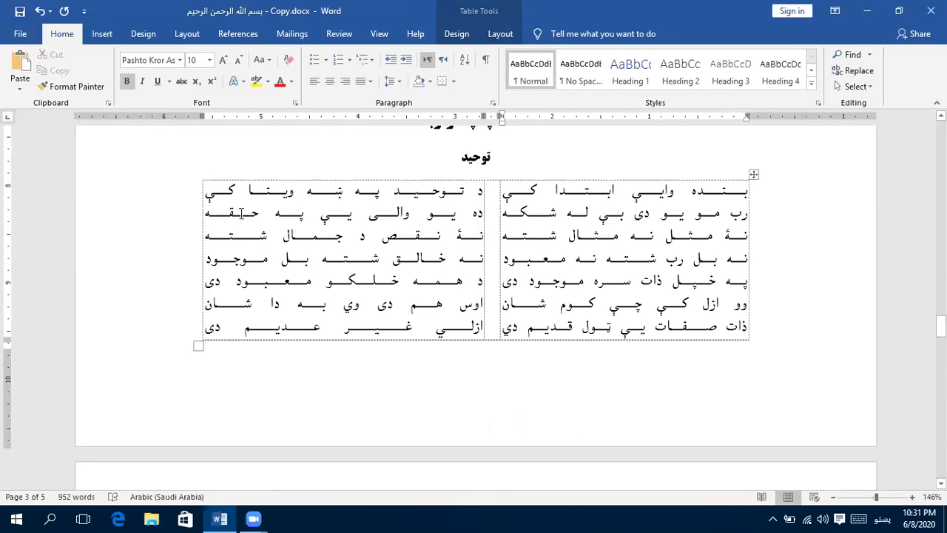
mouse_move(484, 175)
scroll(482, 234, "down", 5)
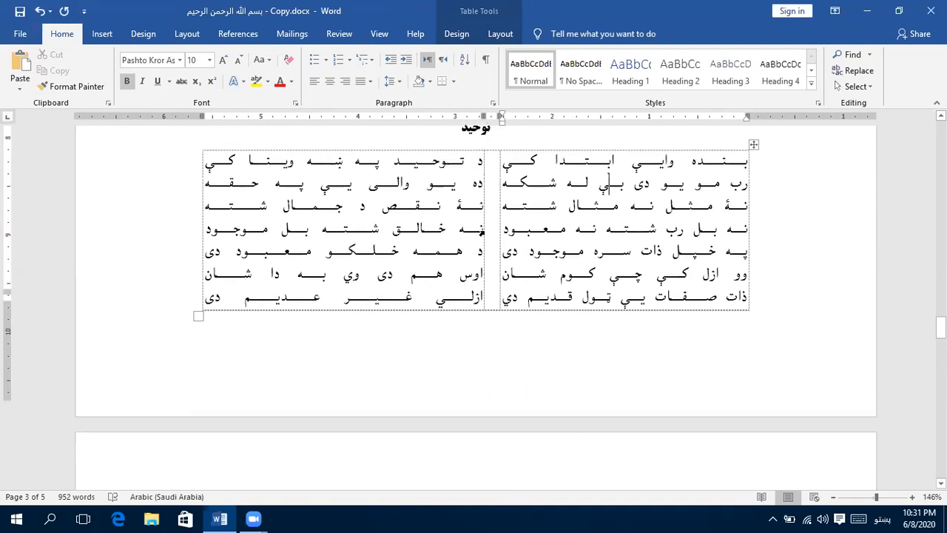
scroll(483, 231, "up", 6)
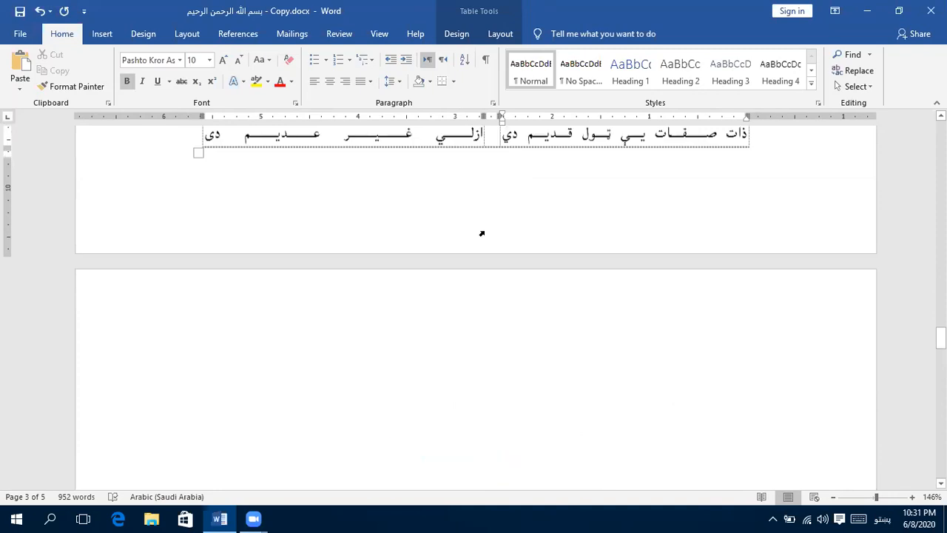
scroll(484, 233, "down", 7)
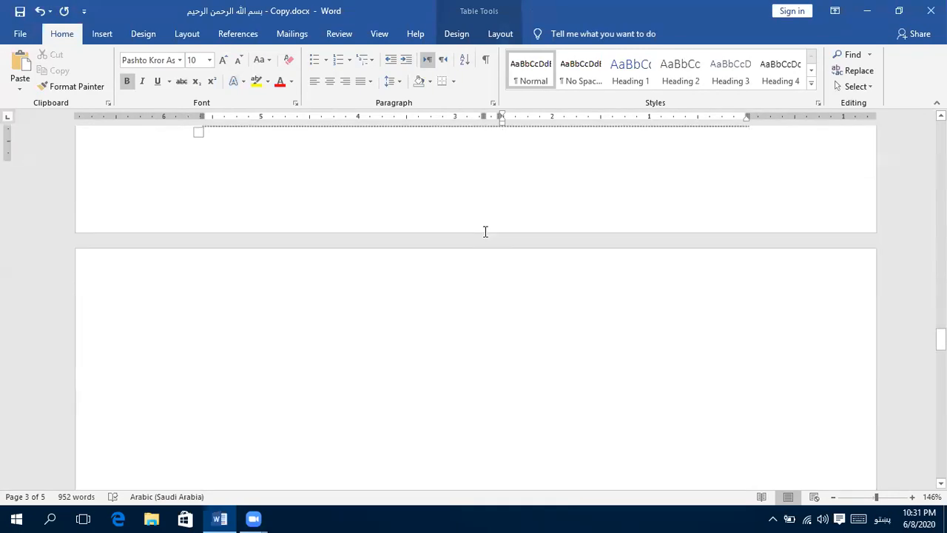
left_click(534, 215)
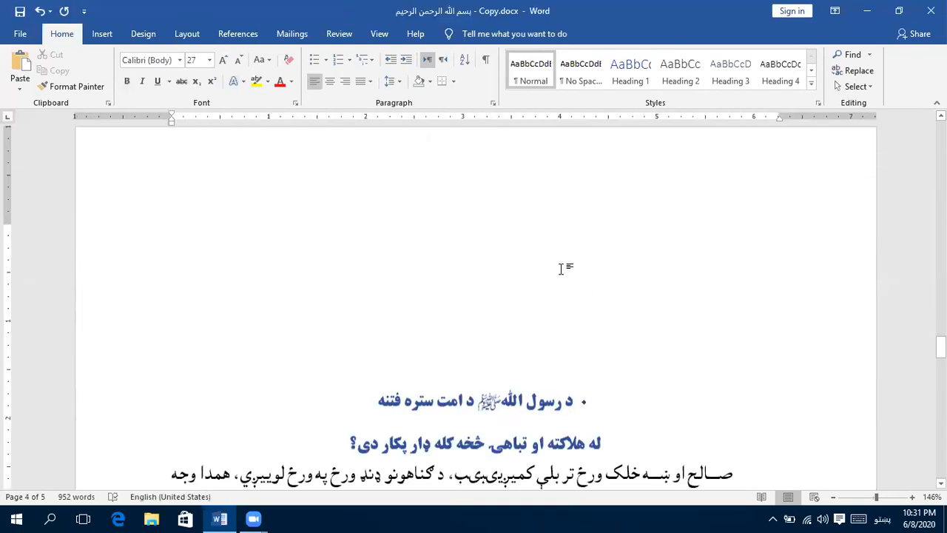
key("ctrl+Shift_R")
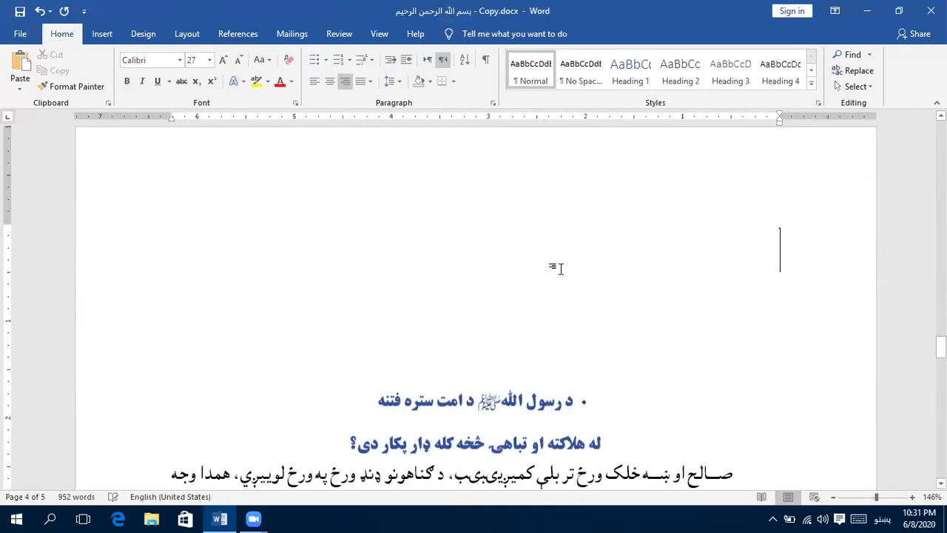
left_click(104, 36)
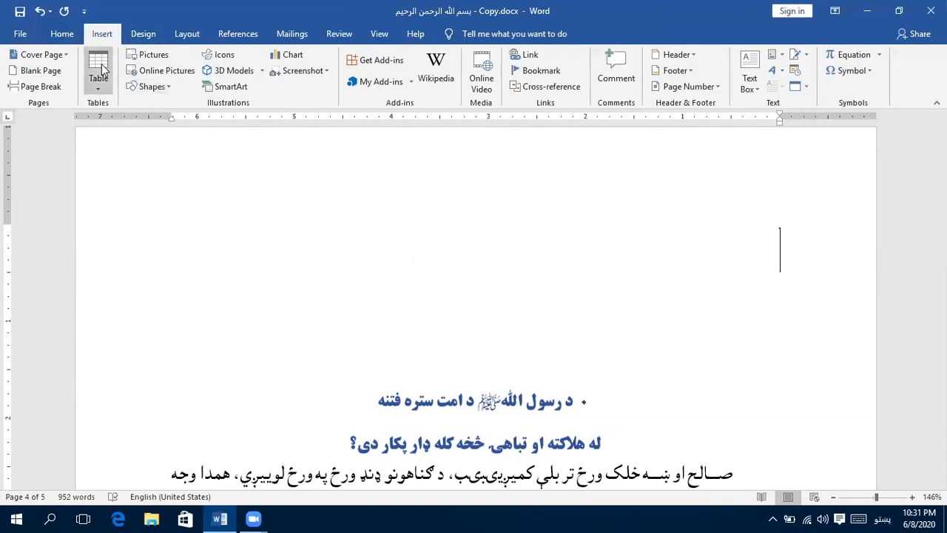
left_click(101, 71)
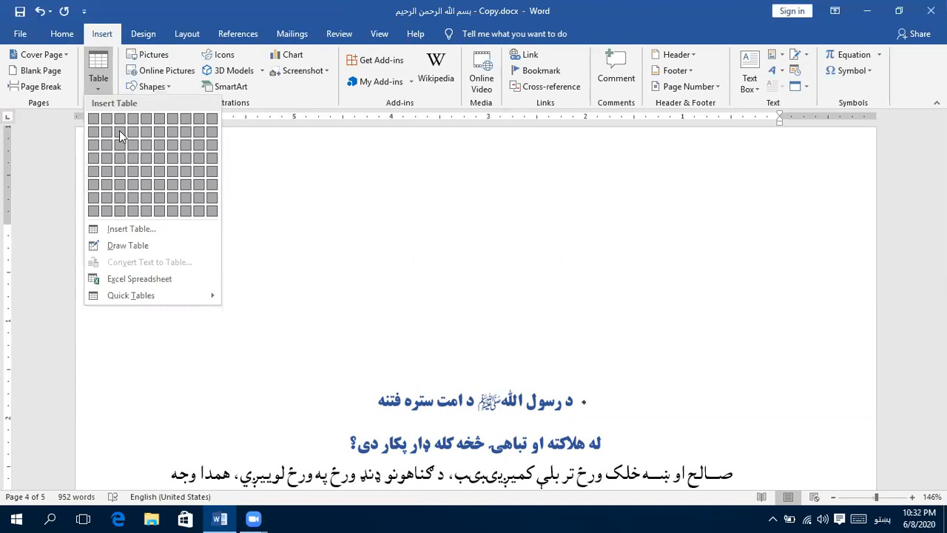
left_click(704, 223)
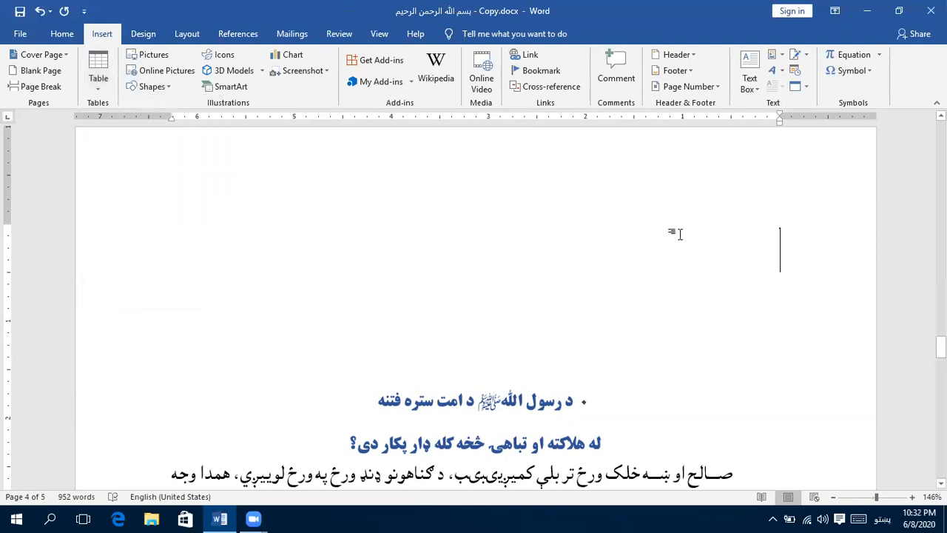
- Add an empty paragraph below the pasted عقائد table and insert a table with two columns and two rows there
scroll(671, 220, "up", 1)
scroll(607, 211, "up", 3)
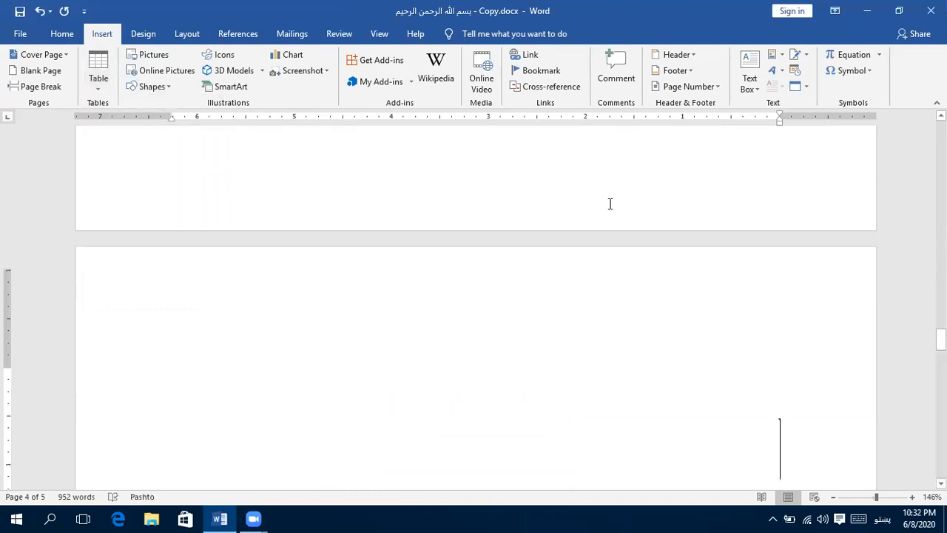
scroll(606, 208, "up", 3)
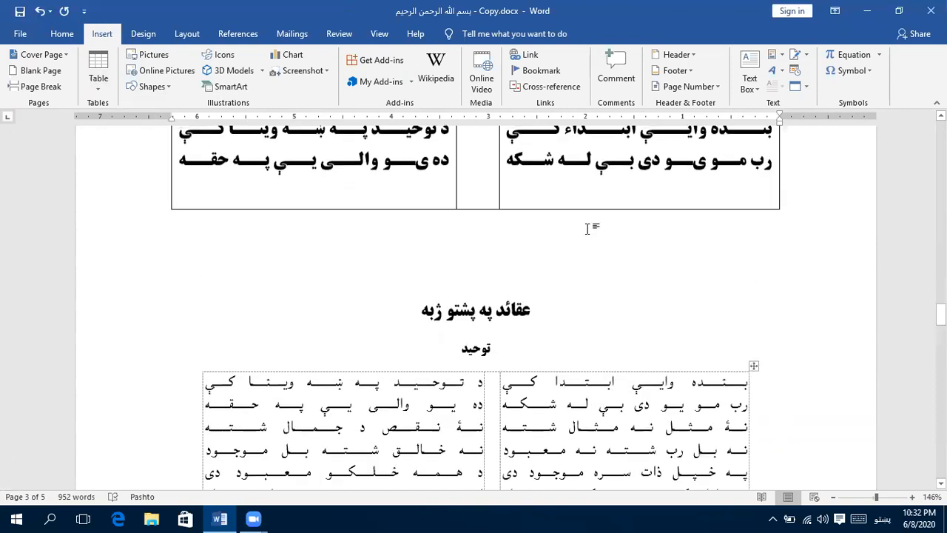
left_click(588, 222)
key("Return")
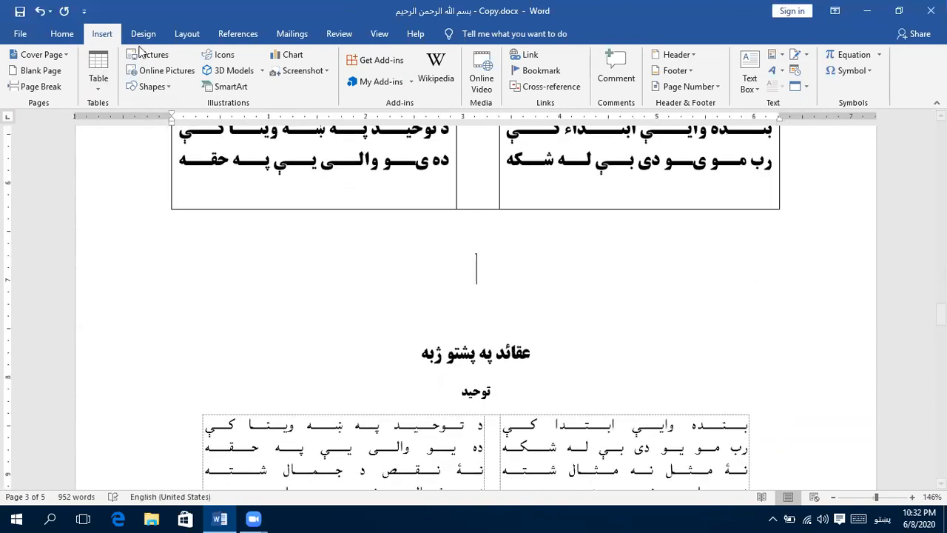
left_click(98, 74)
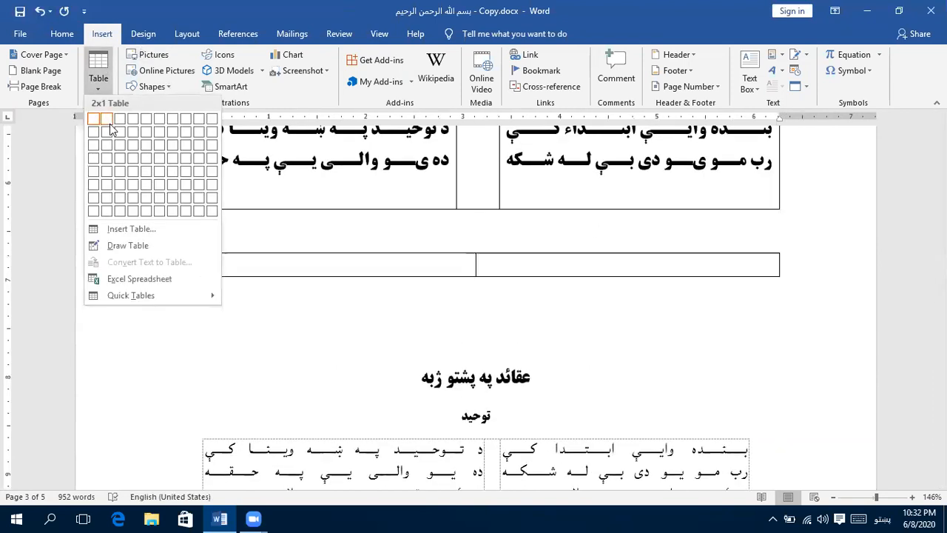
left_click(105, 136)
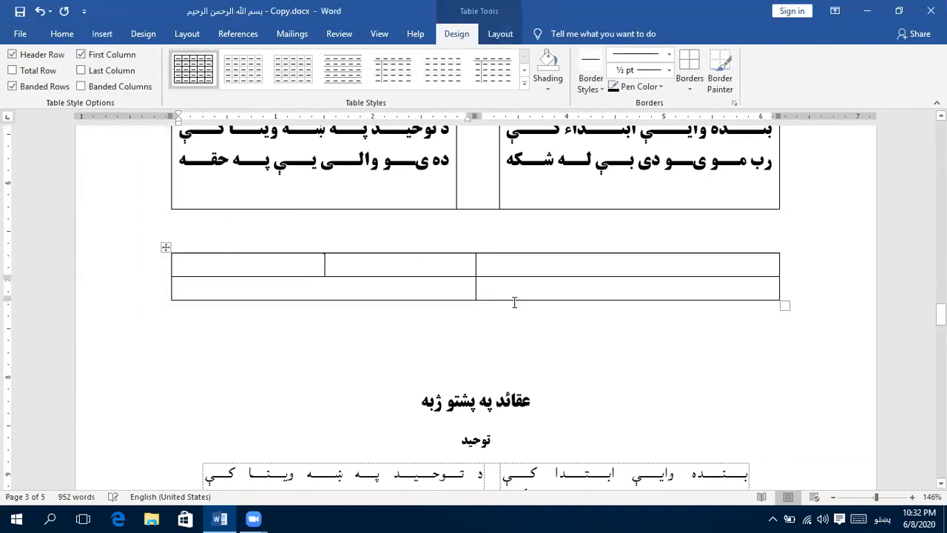
double_click(514, 270)
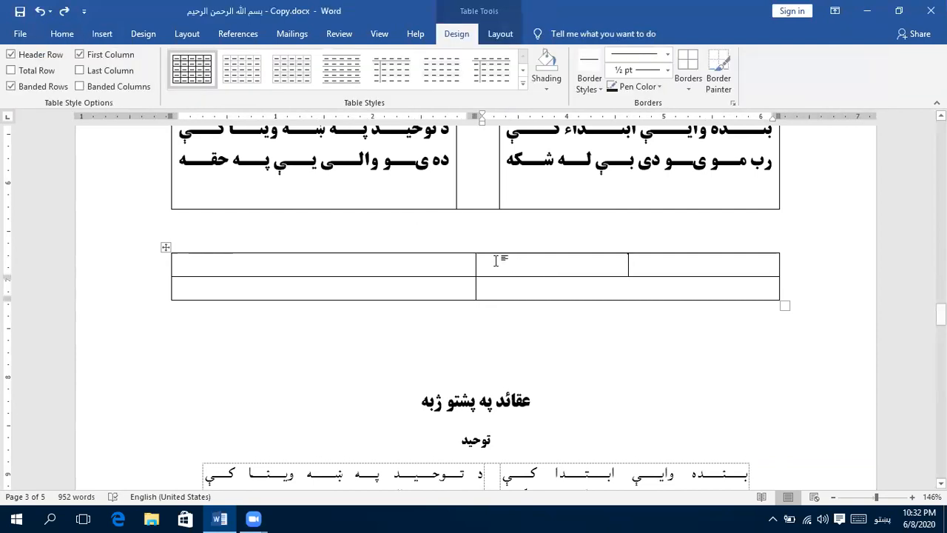
key("ctrl+z")
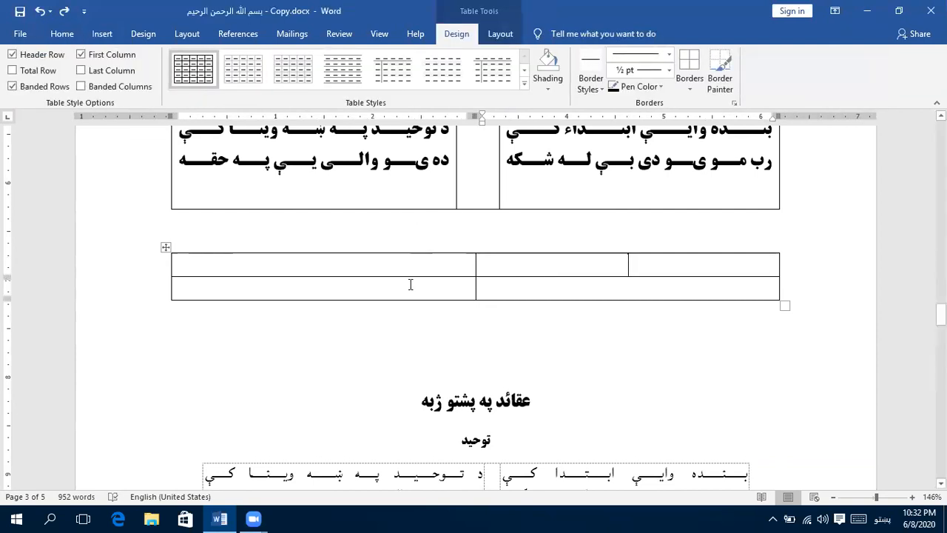
type("خدا")
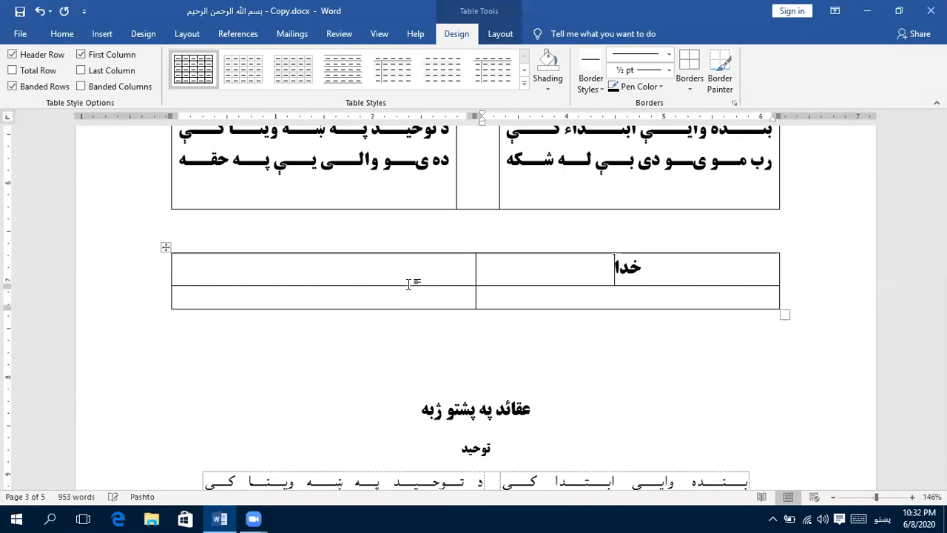
key("BackSpace")
key("ctrl+z")
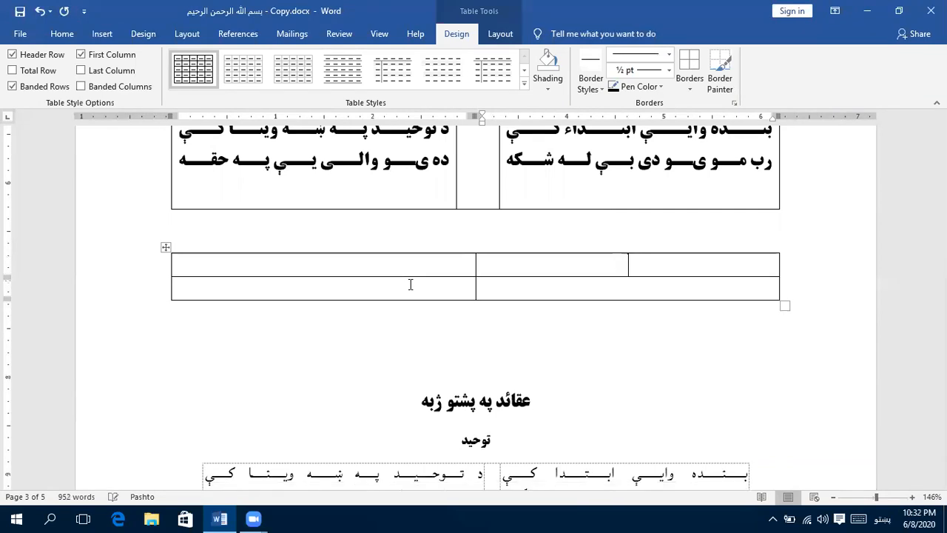
- Enter the right-to-left half-verse "خدای يې مه بوله بې شکه چې بنده دی" in the first row's right cell and justify it with a line break
key("ctrl+Shift_R")
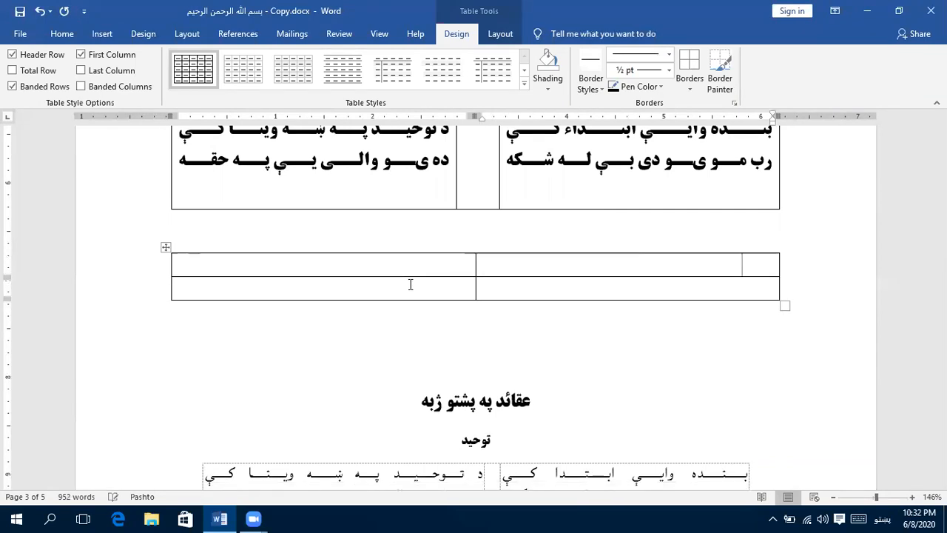
type("خدای")
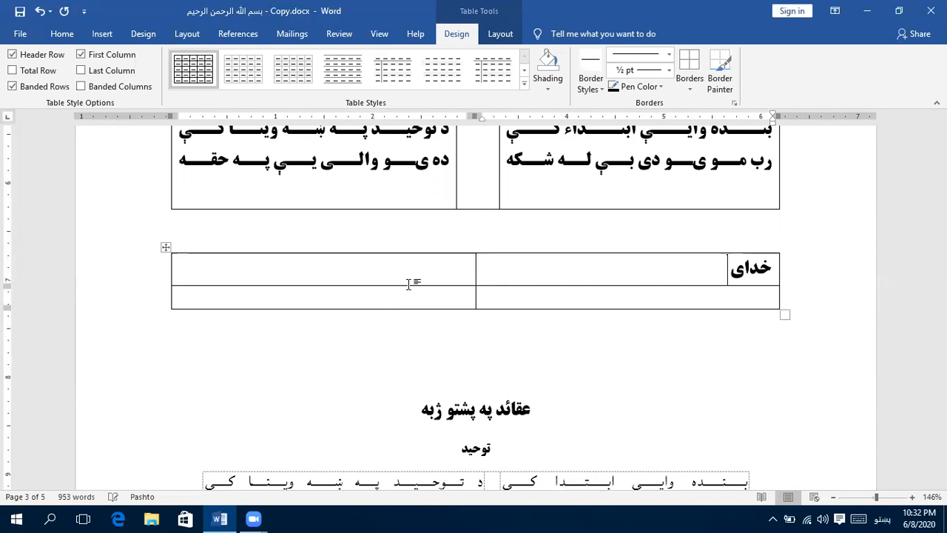
type(" یې مه")
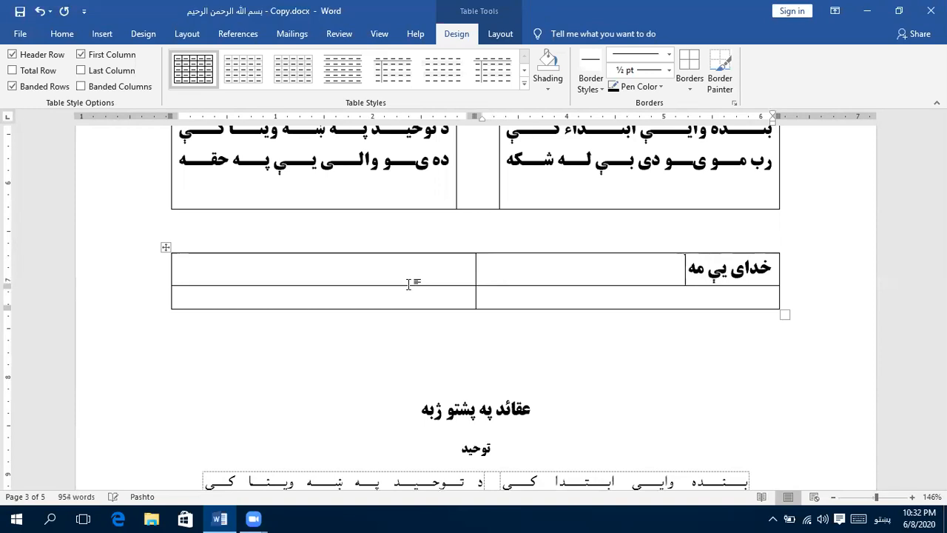
type(" بوله ب")
key("BackSpace")
type("بوله ب")
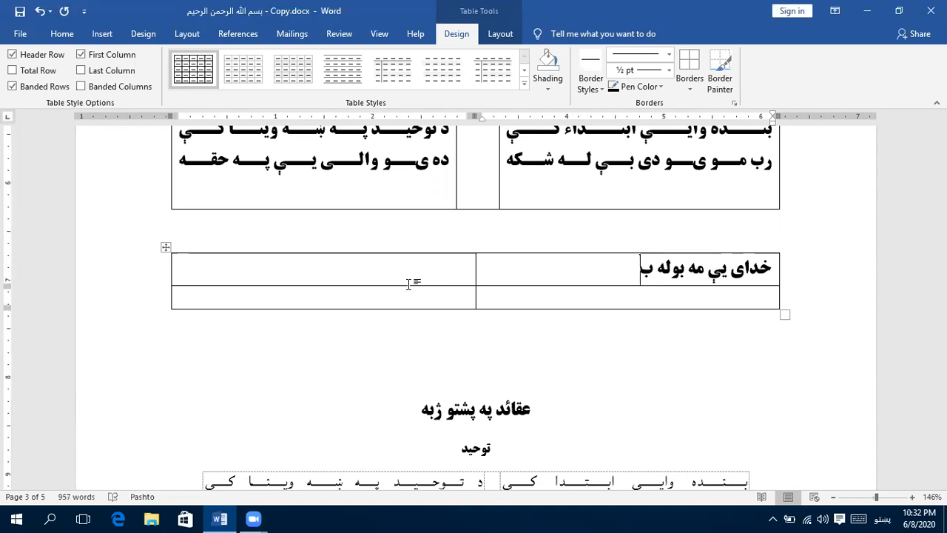
type("ې شکه")
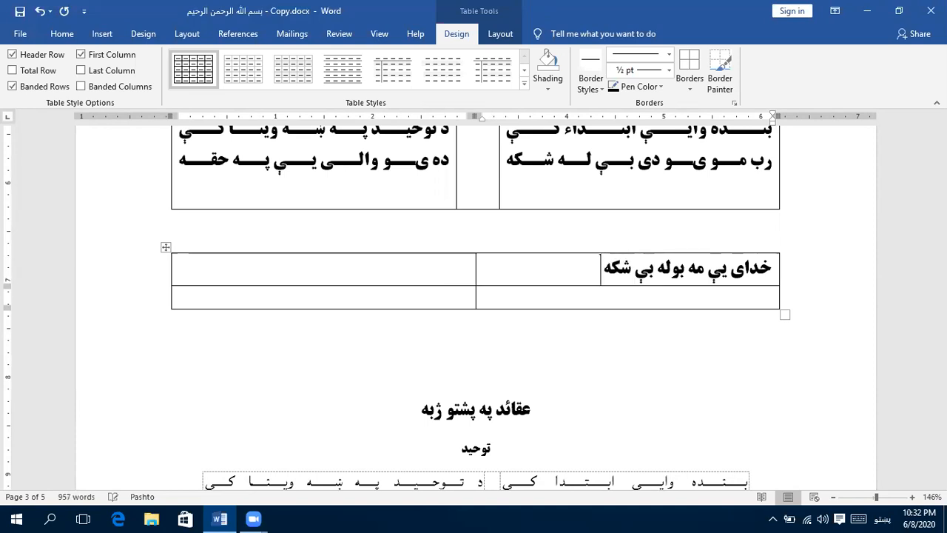
type(" چې بن")
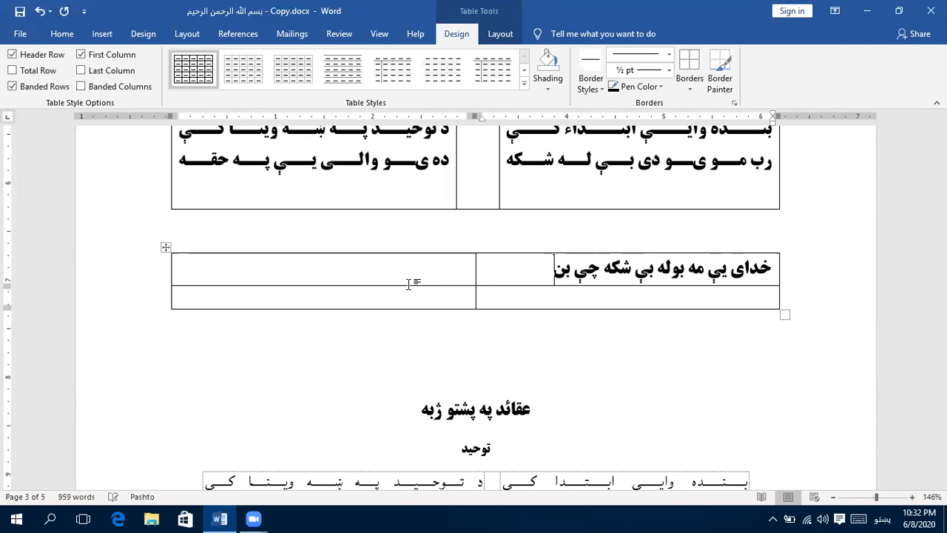
type("ده ده")
key("BackSpace")
type("ی")
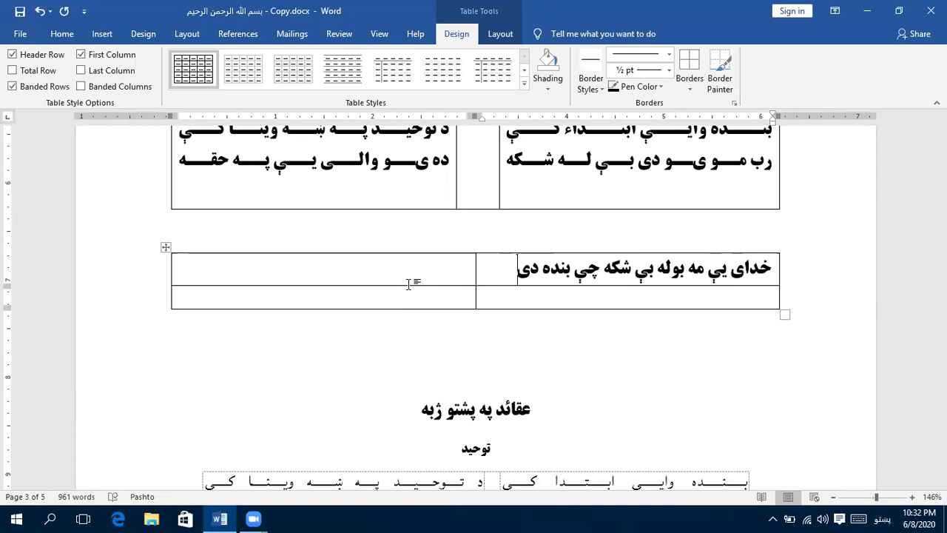
key("Return")
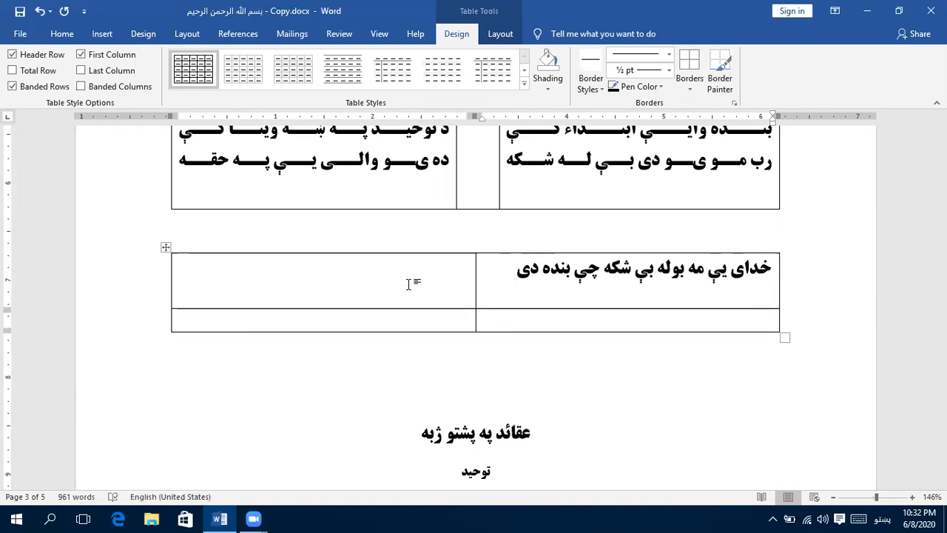
key("ctrl+j")
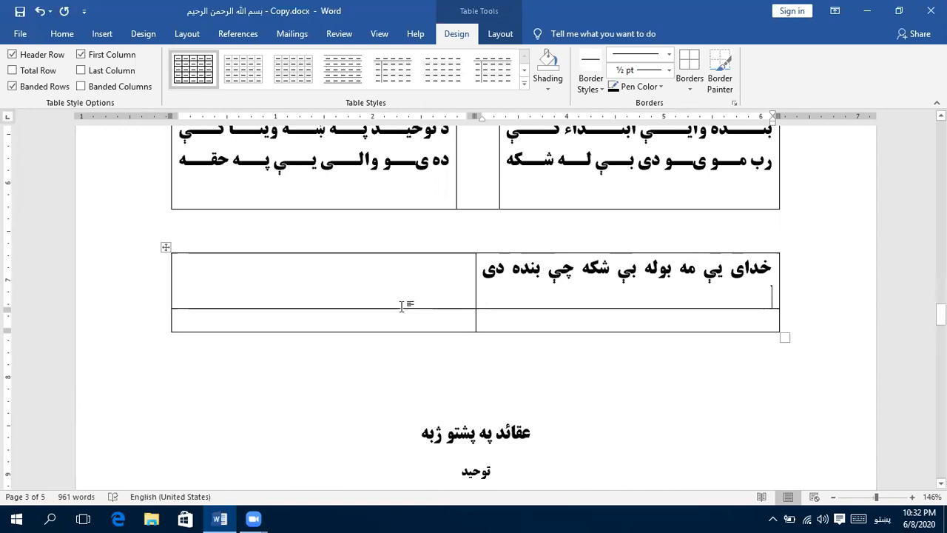
- Enter the half-verse "نور يې کل واړه صفات دي په رښتيا" right-to-left in the second row's left cell, justified with a closing line break
left_click(389, 319)
key("ctrl+j")
key("ctrl+shift")
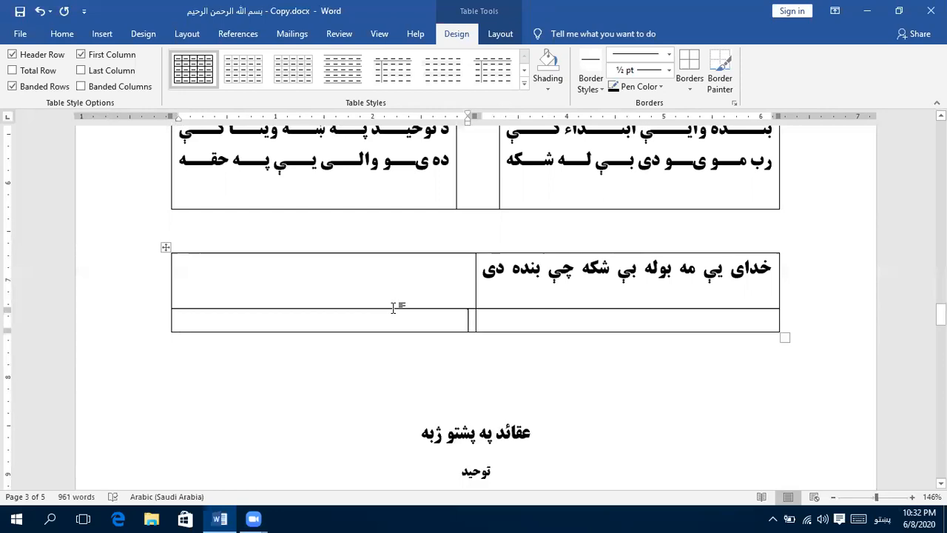
type("نور يې کل واړه صفات دي په رښتيا")
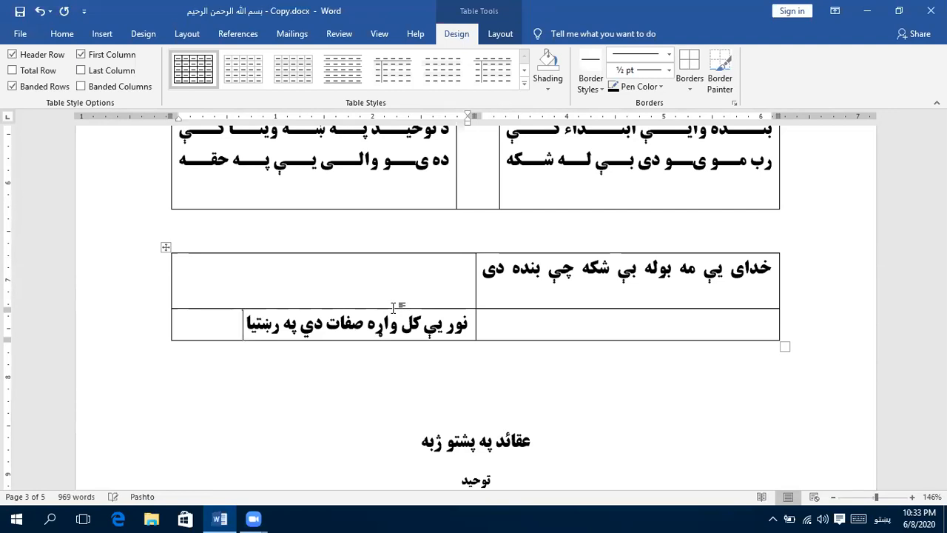
key("shift+Return")
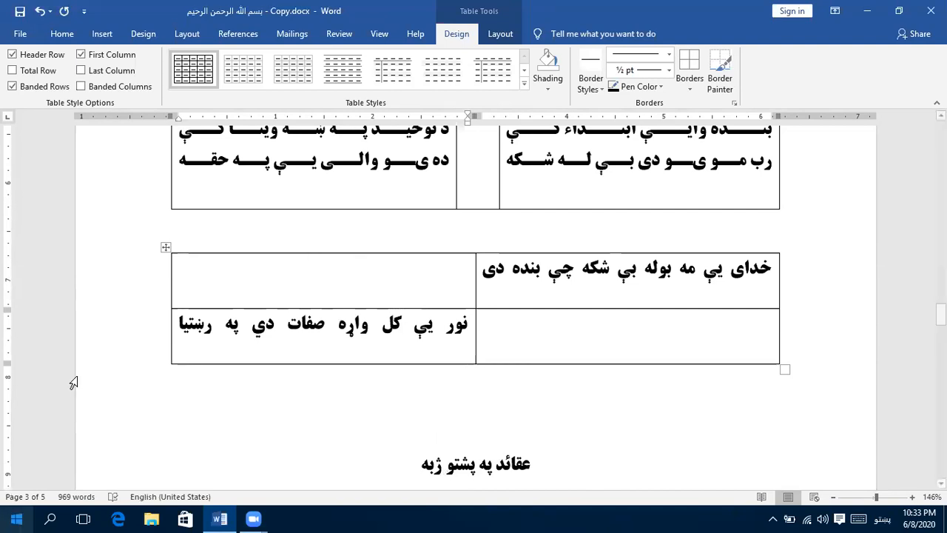
- Widen the first row's right verse cell leftward and the second row's left verse cell rightward, each independently of the other row
triple_click(551, 270)
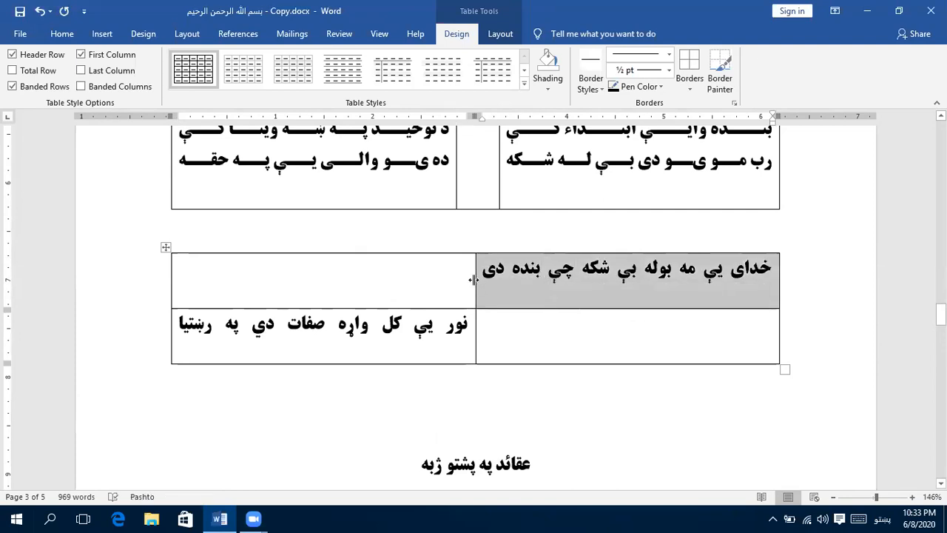
left_click_drag(469, 279, 371, 283)
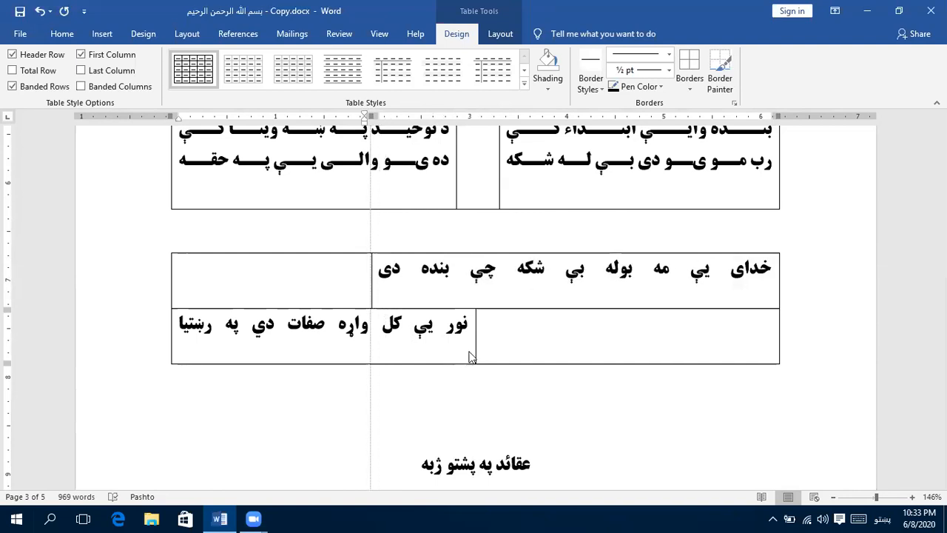
left_click_drag(351, 331, 542, 341)
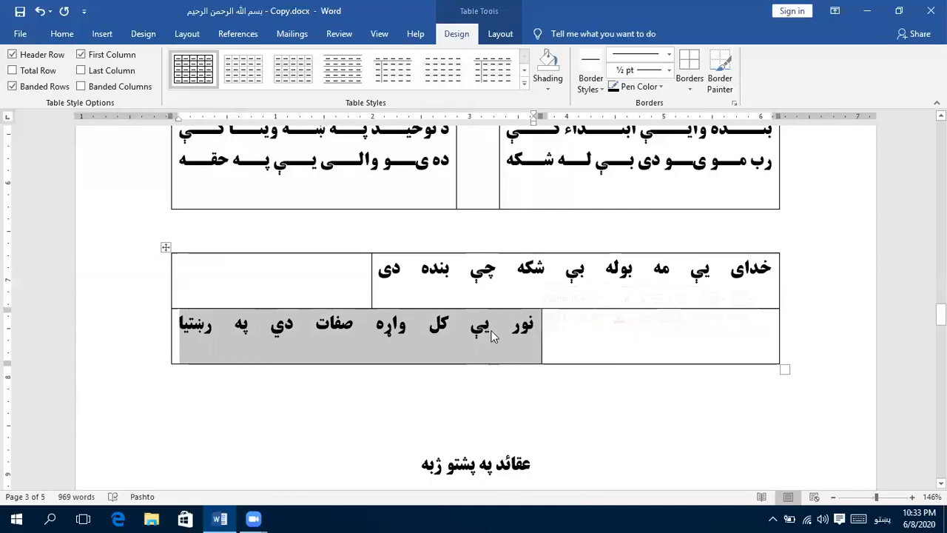
- Remove the extra blank line beneath the half-verse in the first row's right cell and the second row's left cell
left_click(494, 334)
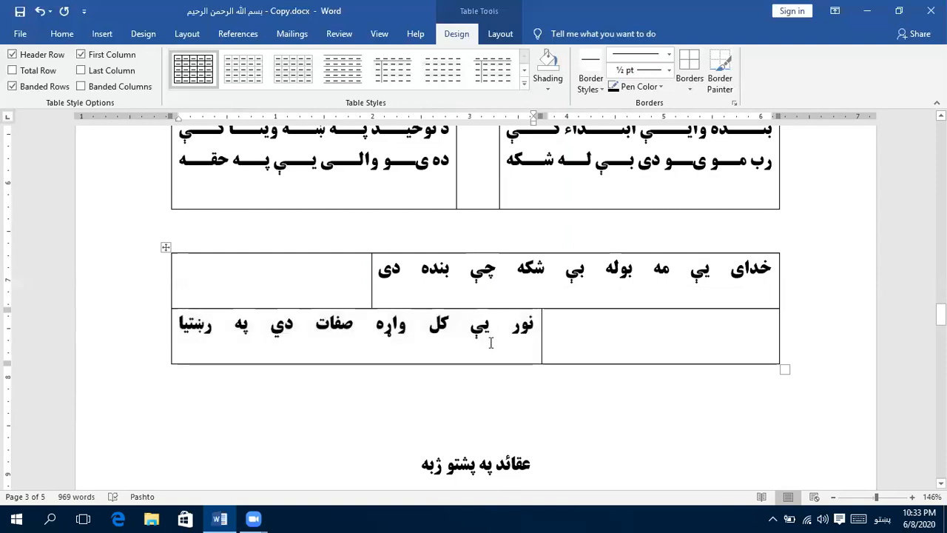
left_click(568, 292)
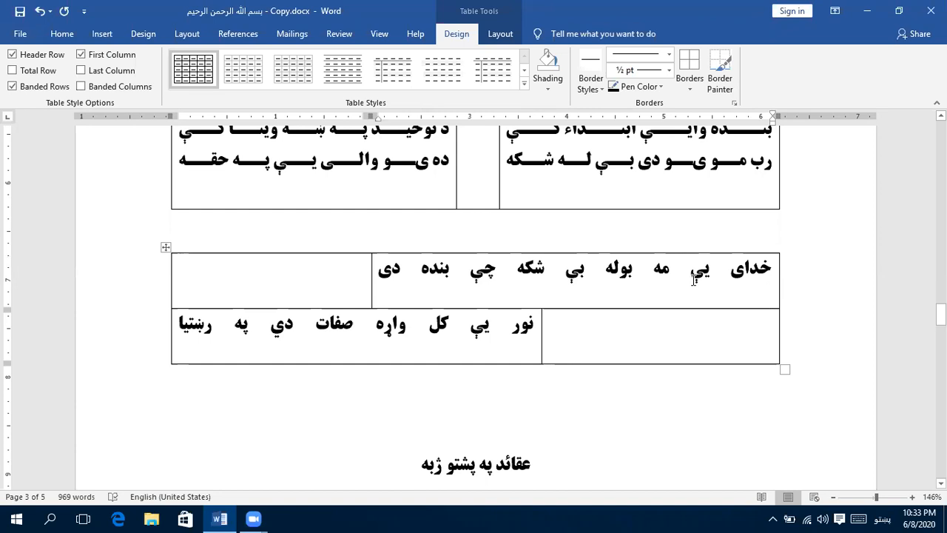
key("BackSpace")
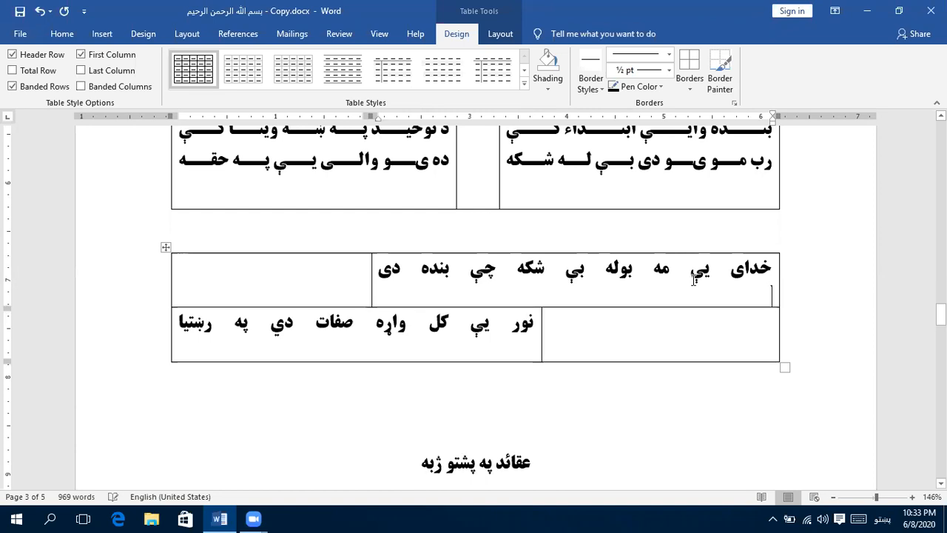
key("BackSpace")
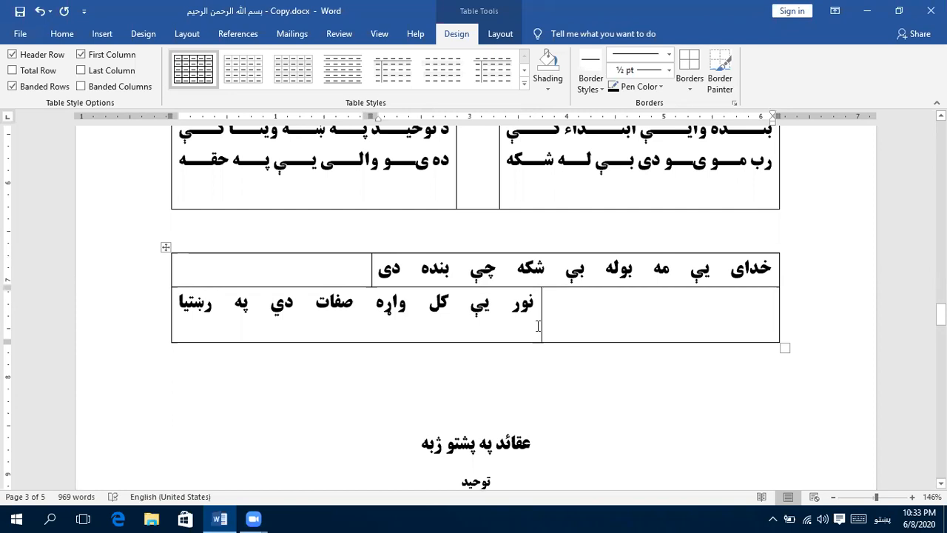
left_click(533, 329)
key("BackSpace")
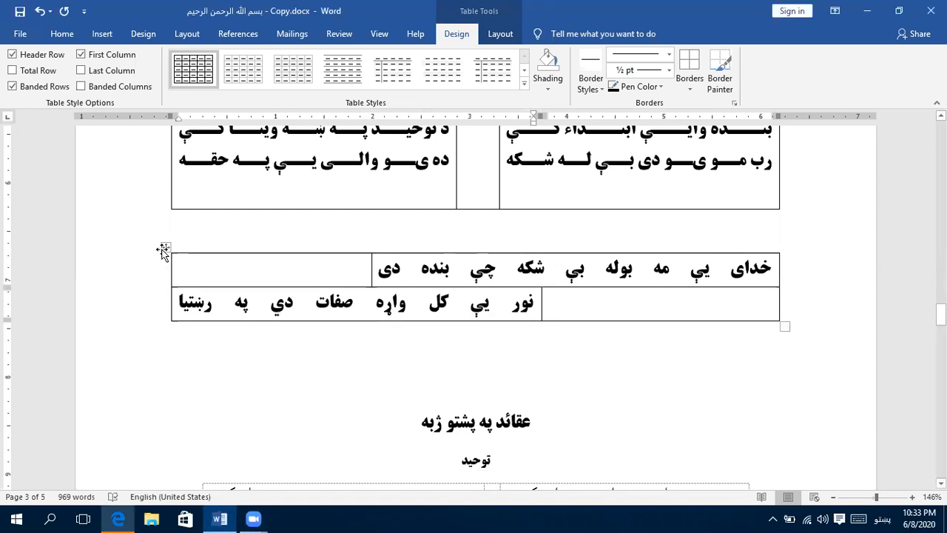
- Copy the whole two-row staggered verse table and paste it repeatedly directly beneath itself to extend the pattern
left_click(163, 249)
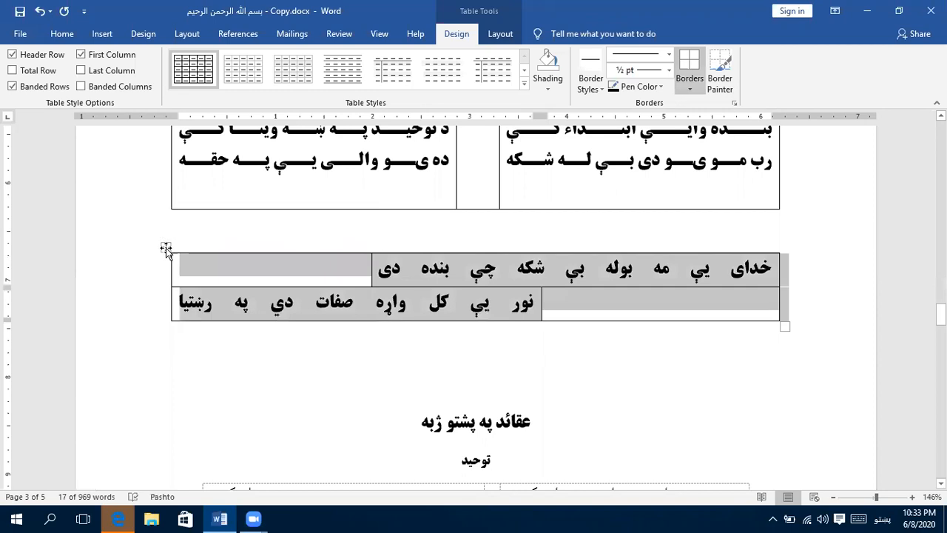
left_click(359, 342)
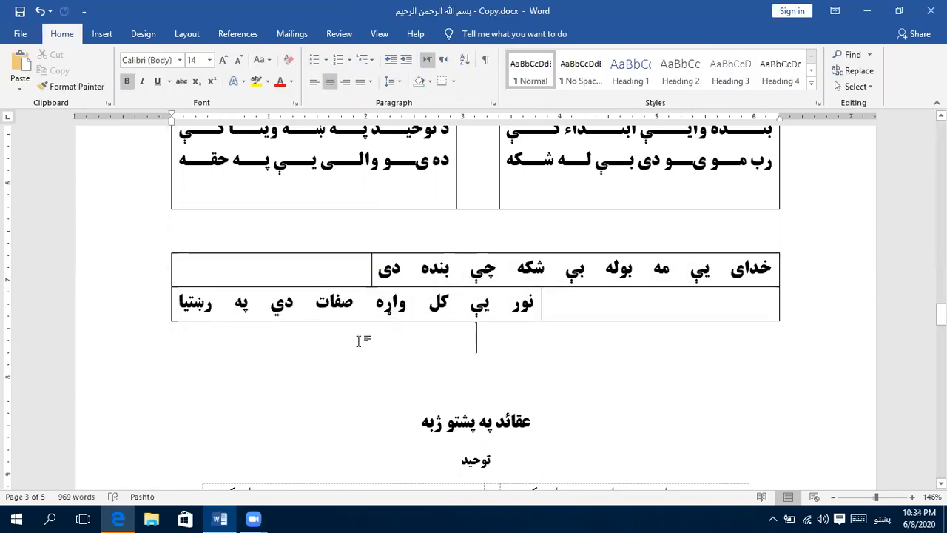
key("ctrl+v")
key("ctrl+v")
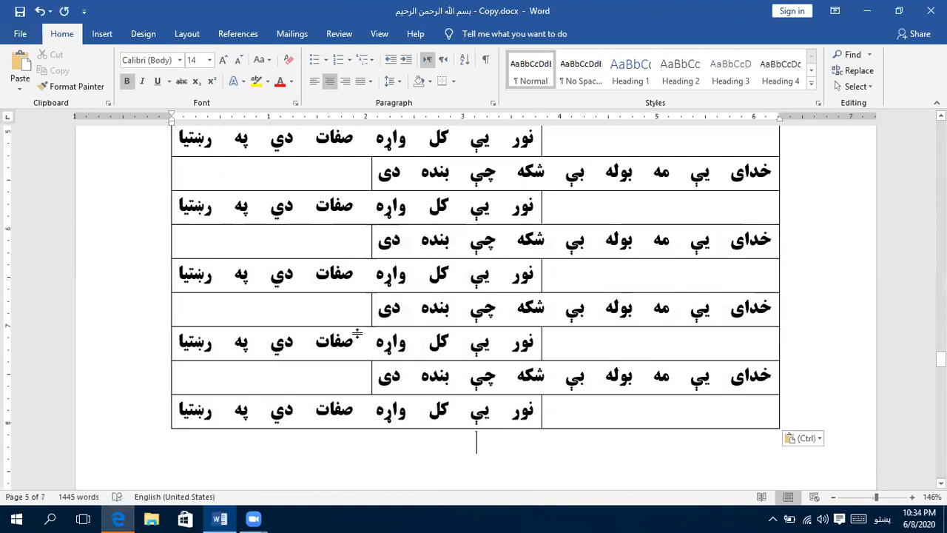
key("ctrl+v")
key("ctrl+v")
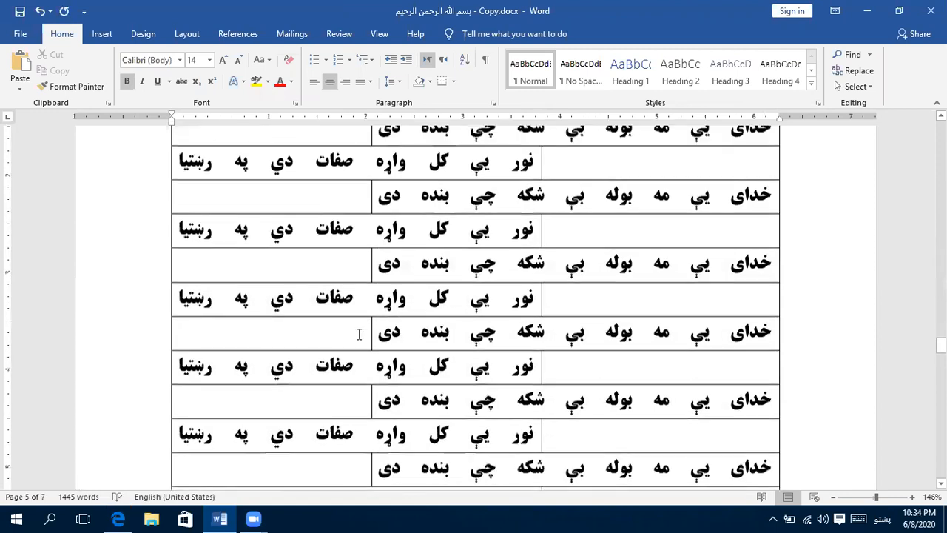
- Replace the half-verse in the third row's right cell with the sample text "سیبنتمیستبمیست بمسیت مب تسیمت بمسیت بمتسی"
scroll(359, 335, "up", 9)
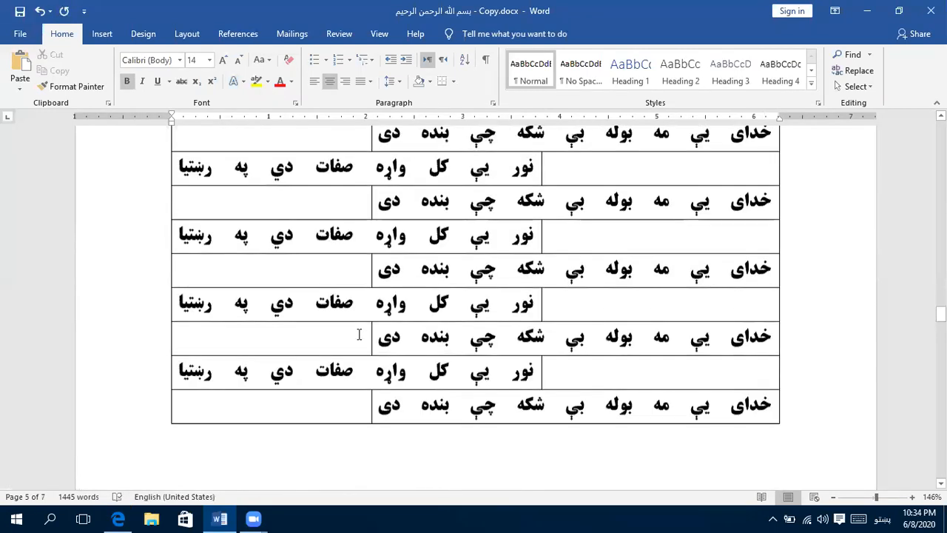
scroll(357, 333, "up", 10)
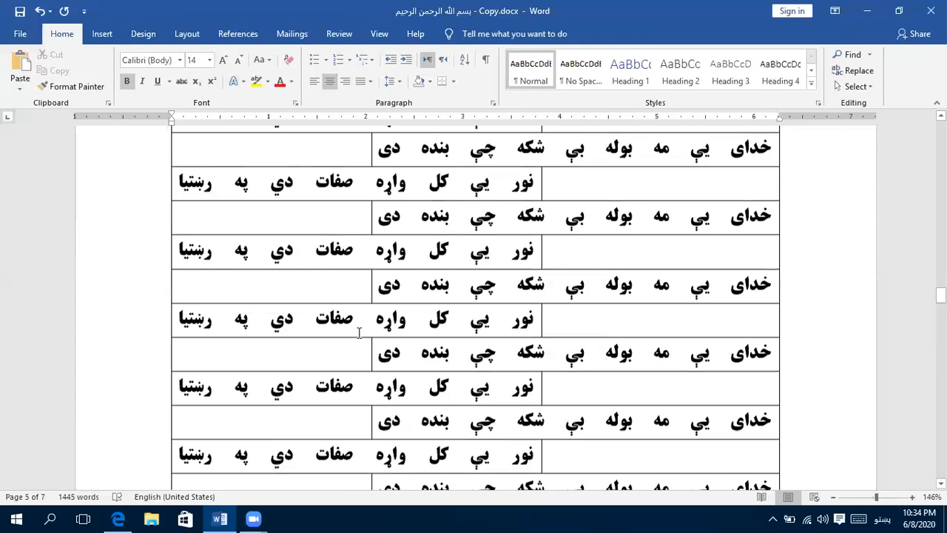
scroll(359, 333, "up", 5)
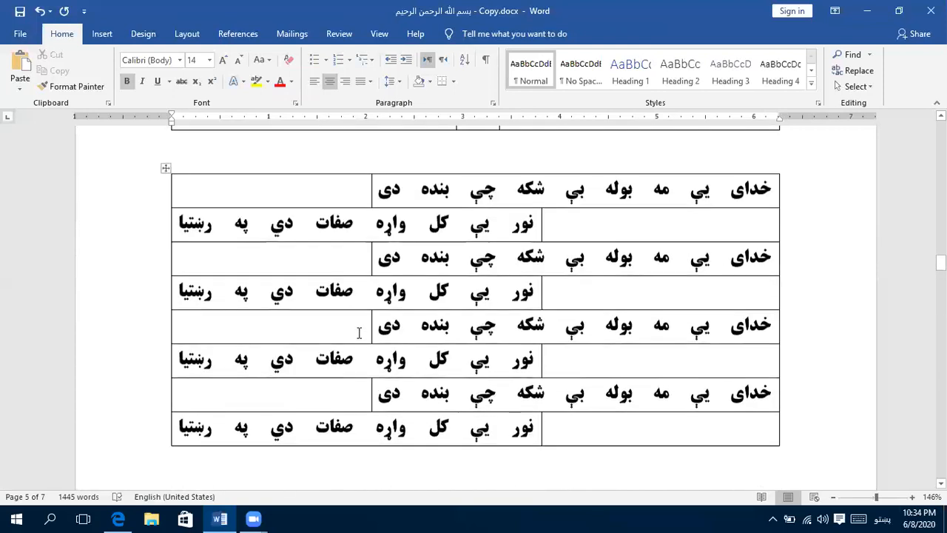
scroll(360, 327, "down", 1)
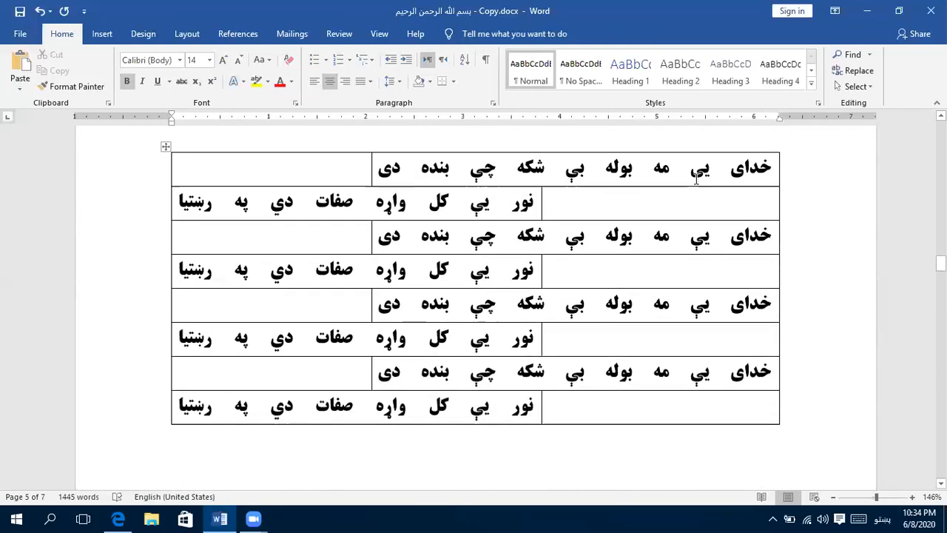
left_click(762, 236)
left_click_drag(762, 237, 380, 239)
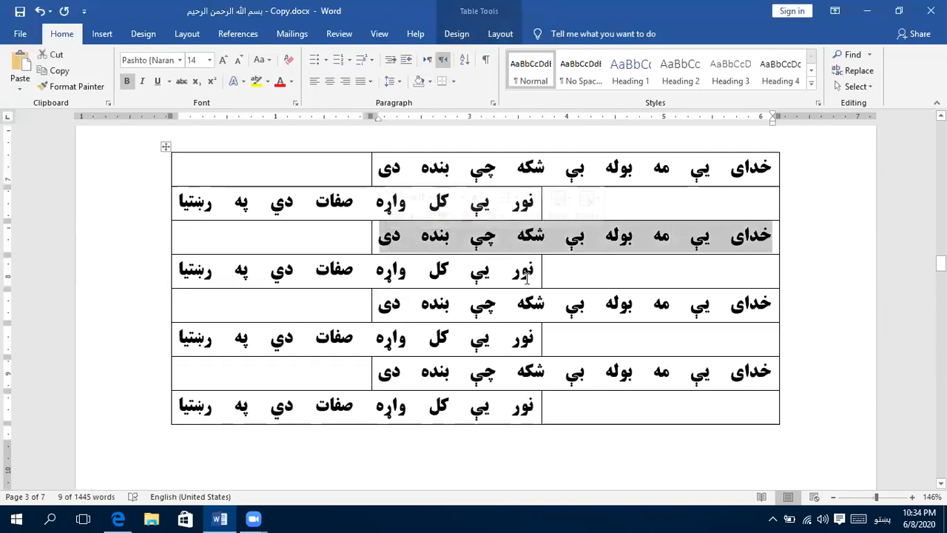
type("سیبنتمیستب")
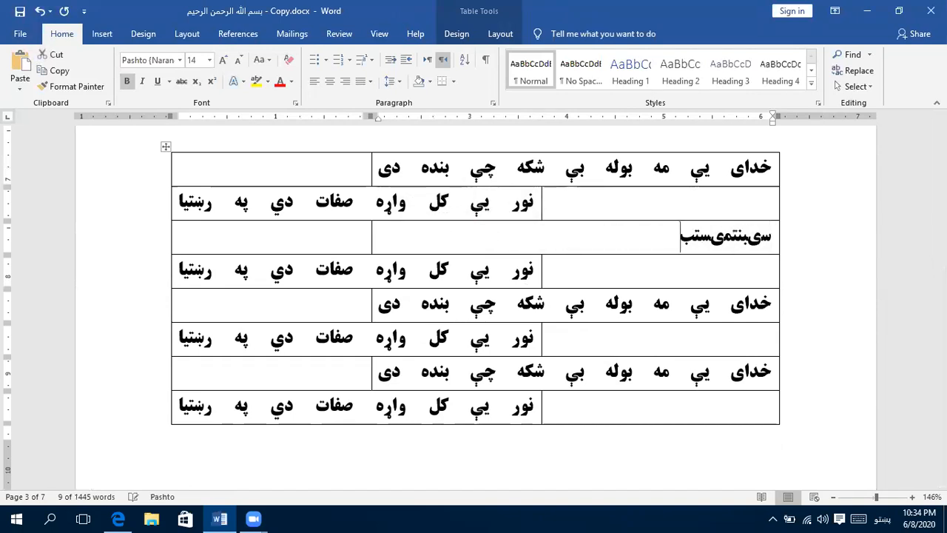
type("میست بمسیت مب تسیمت بمسیت بمتسی")
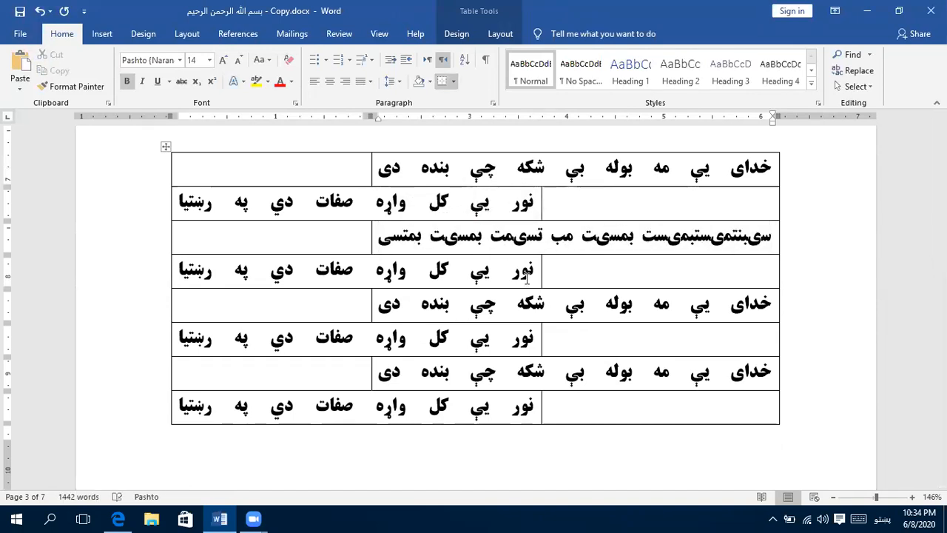
- Replace the half-verse in the fourth row's left cell with the sample text "بنیس کبنیسن بکمینس کبن سیکبن کیسن بکن"
left_click(521, 272)
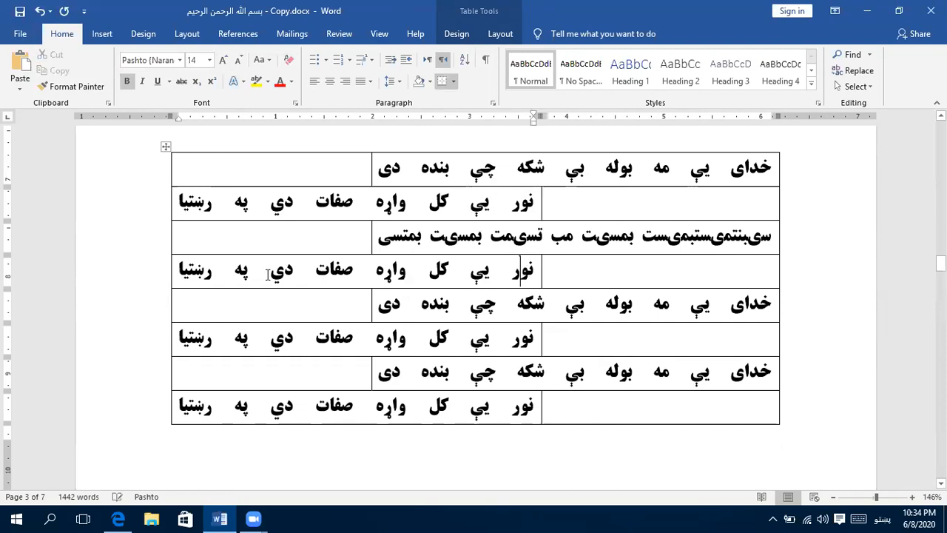
left_click(213, 275, "shift")
left_click(204, 274, "shift")
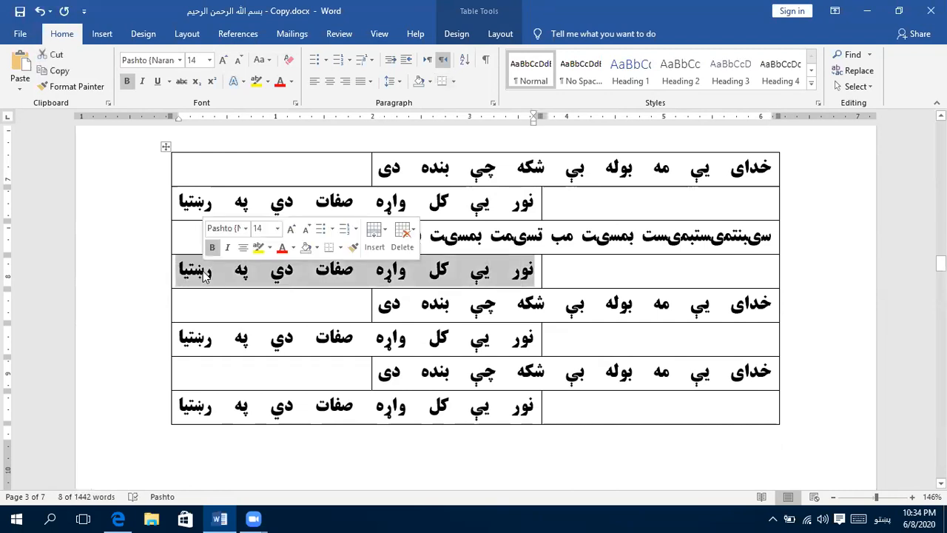
key("BackSpace")
type("بنیس کبنیسن بکمینس کبن سیکبن کیسن بک")
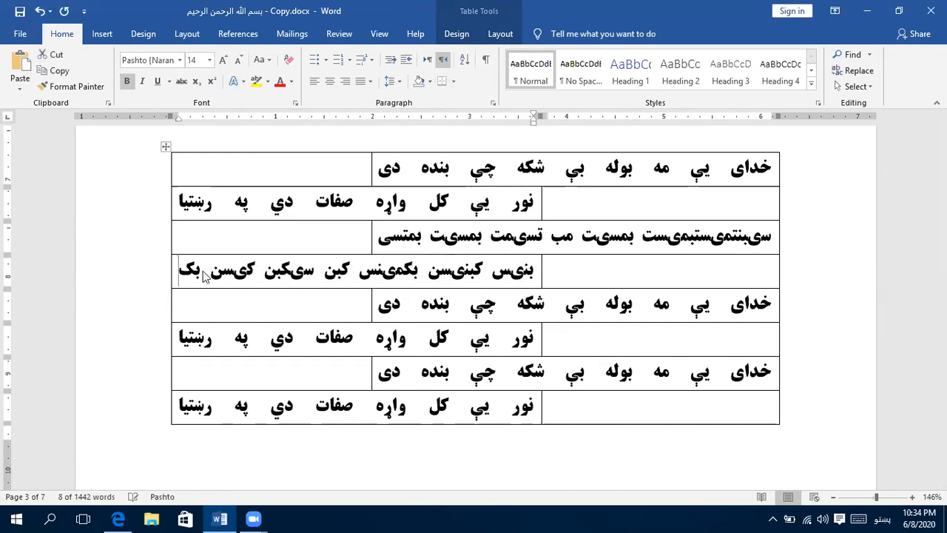
type("ن یسک")
key("BackSpace")
key("BackSpace")
key("BackSpace")
key("BackSpace")
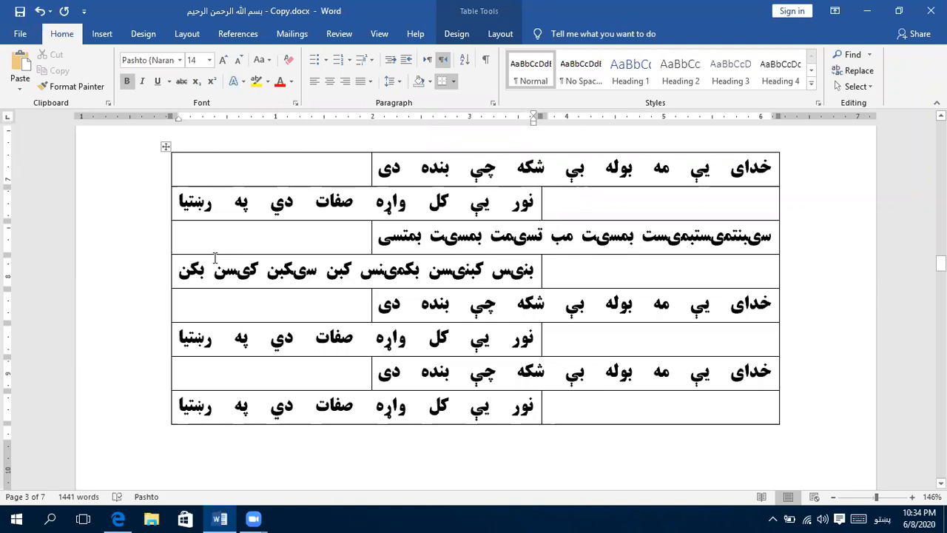
- Review the verse layouts in the preceding pages, from the عقائد tables back up to the staggered couplets under the انسانیت heading
scroll(214, 255, "up", 10)
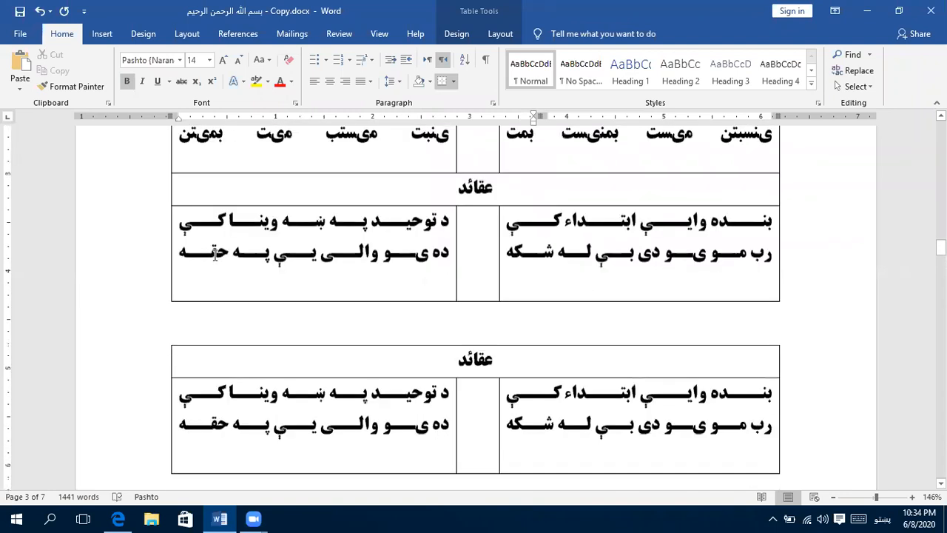
scroll(214, 254, "up", 3)
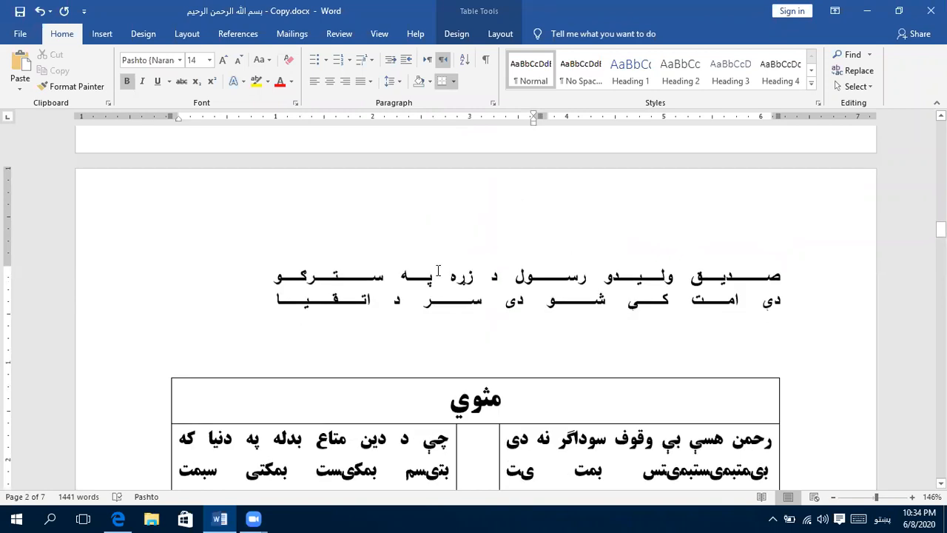
scroll(436, 270, "up", 1)
scroll(436, 270, "up", 3)
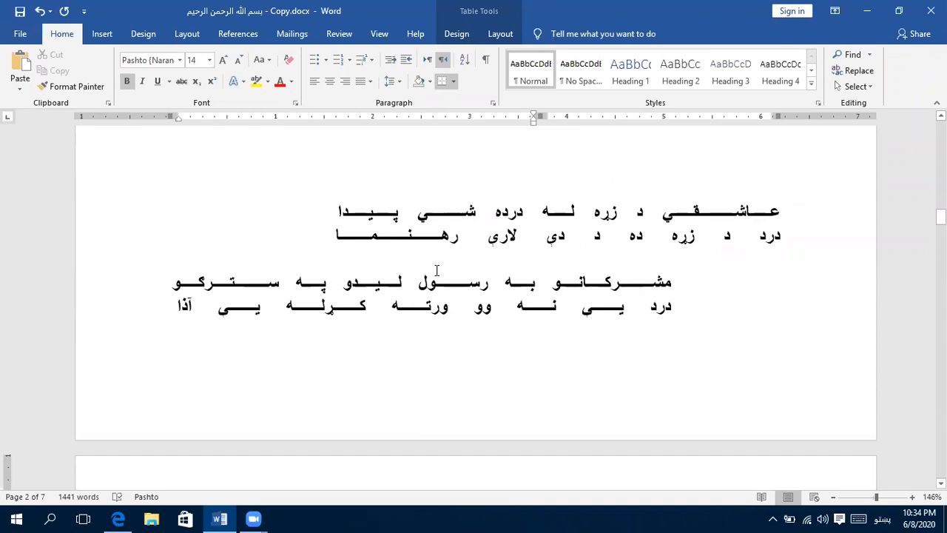
scroll(437, 270, "up", 8)
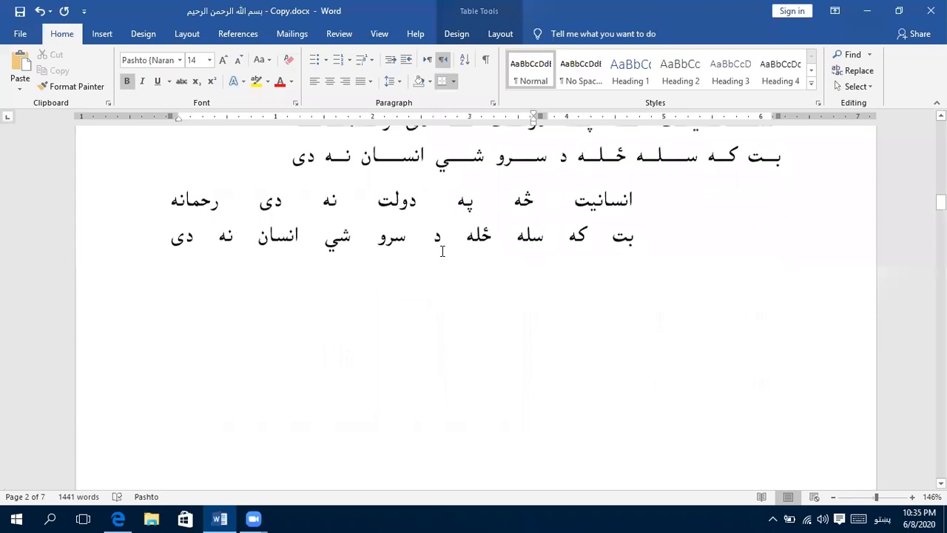
scroll(442, 252, "up", 3)
scroll(442, 252, "up", 6)
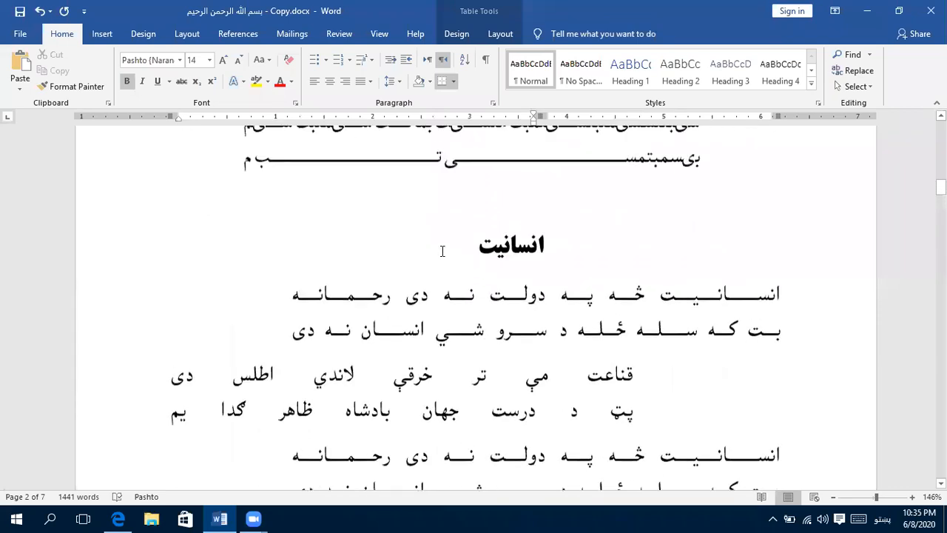